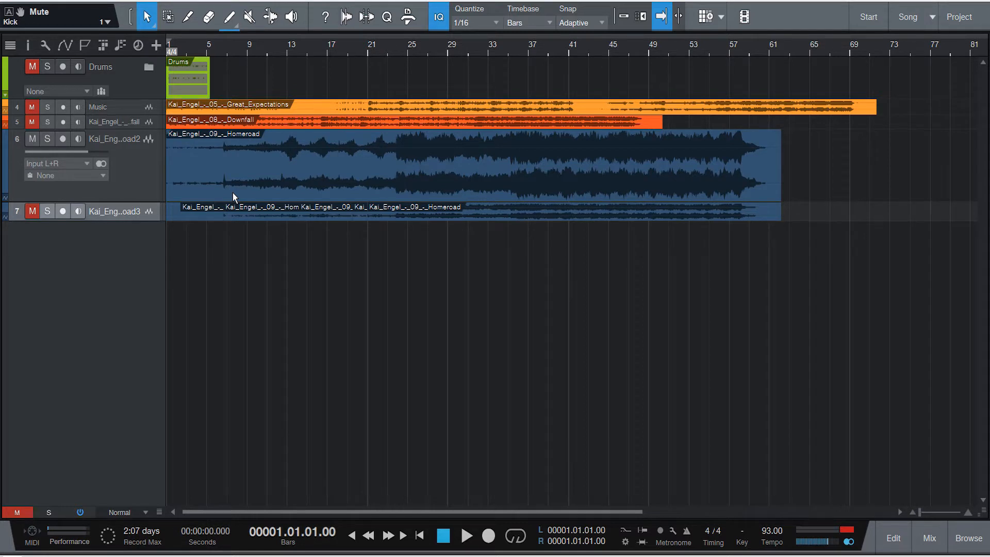
- Select the Homeroad clip on track 6 and play its opening bars
click(240, 151)
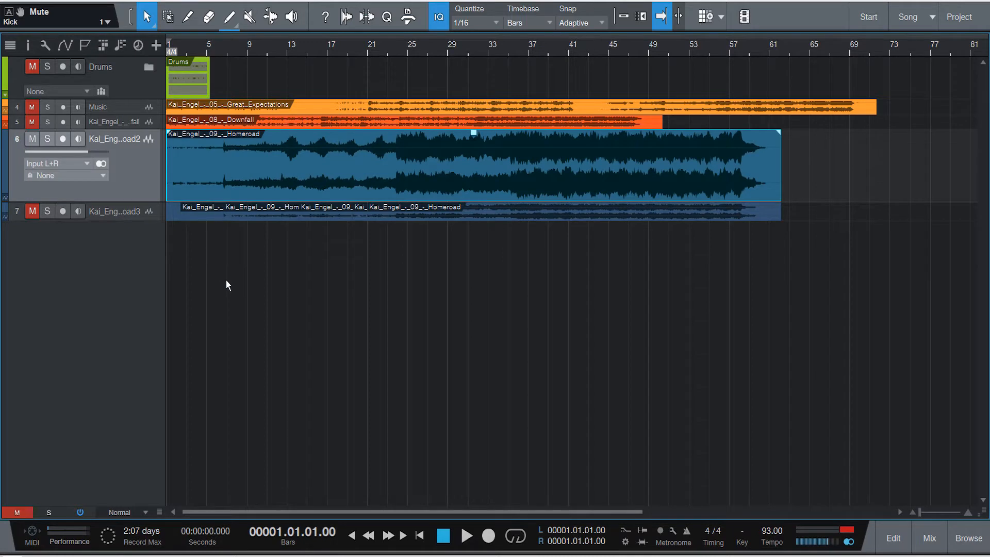
key(space)
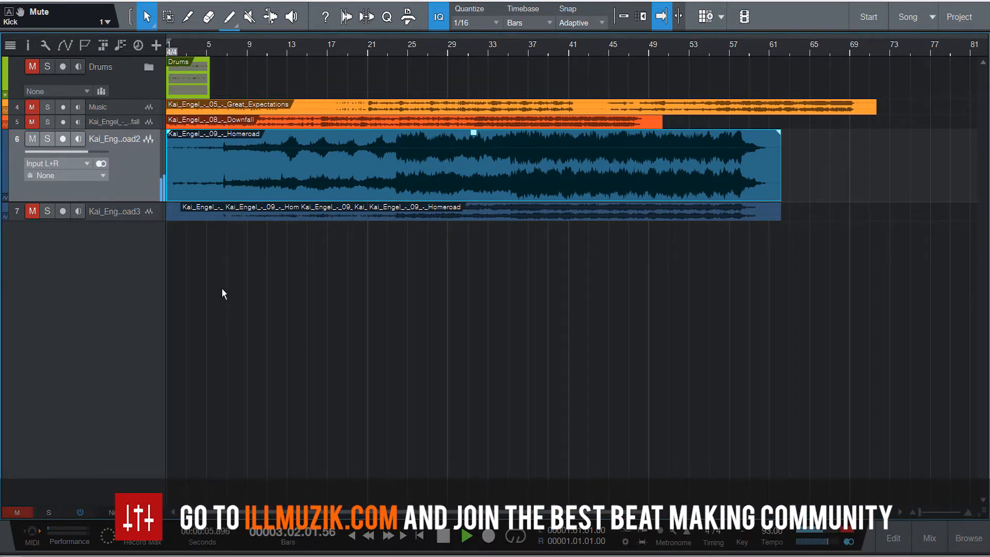
key(space)
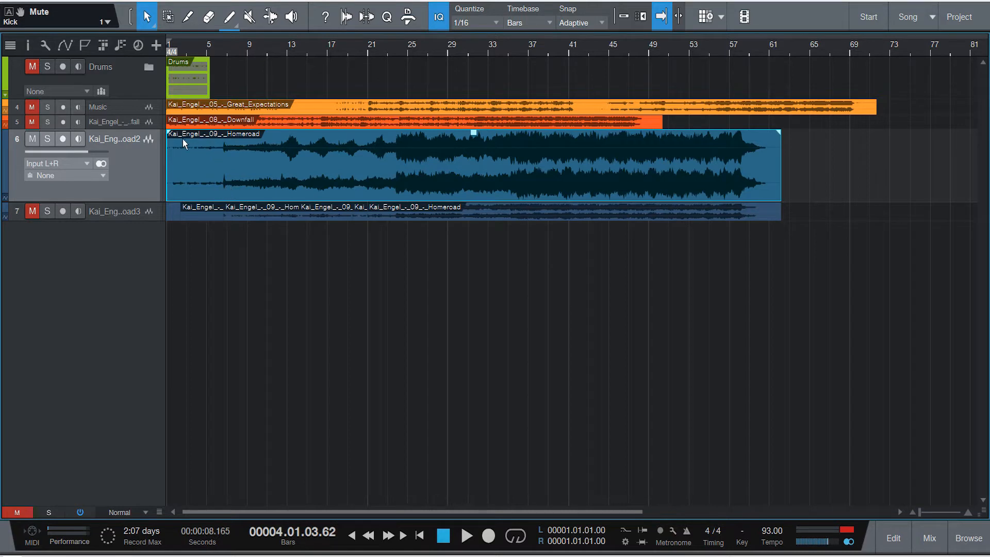
- Play the louder section of the track 6 Homeroad clip from around bar 24
scroll(252, 49, up, 4)
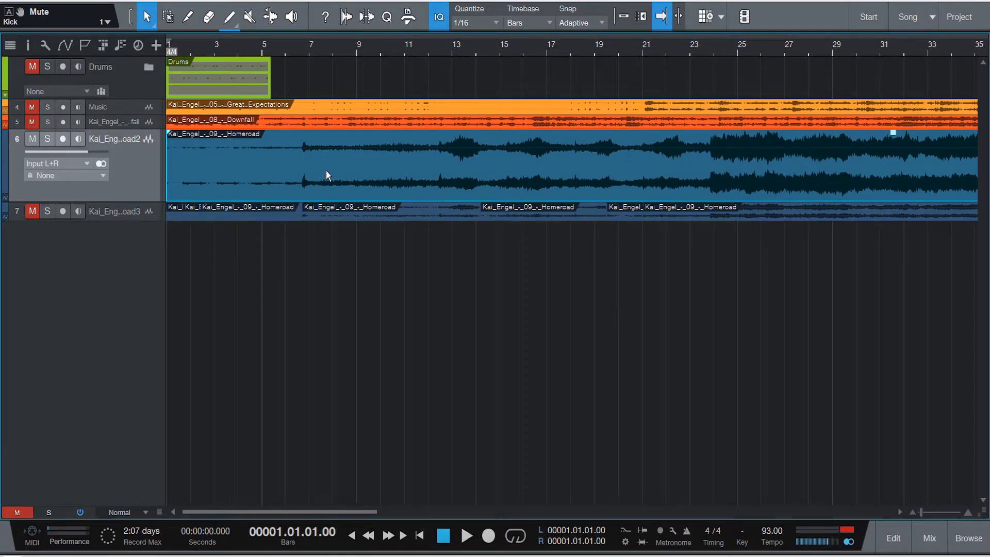
click(732, 46)
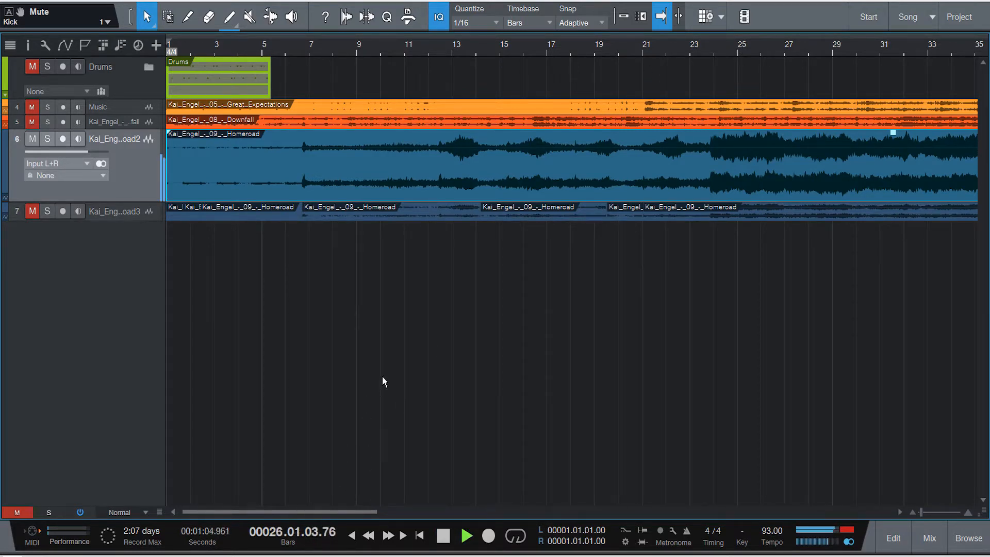
key(space)
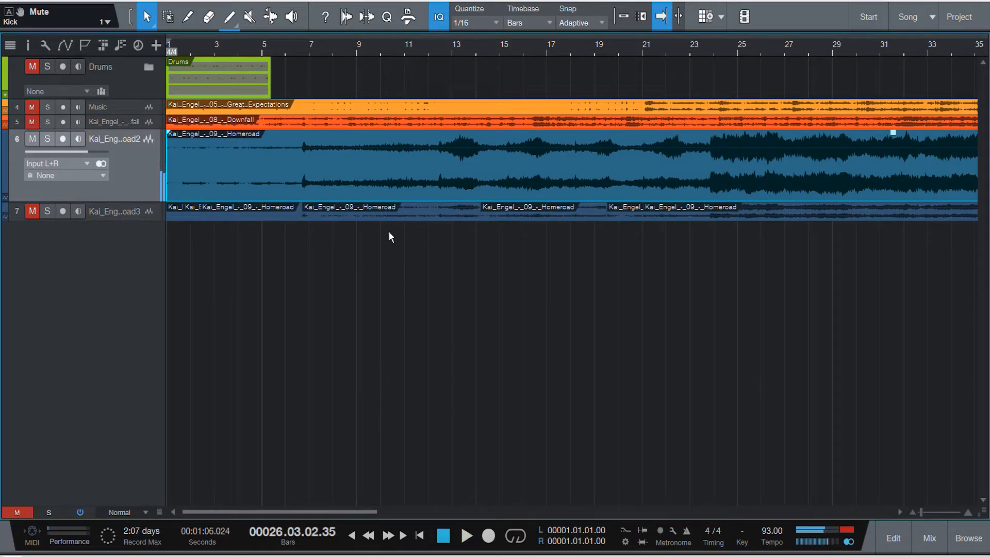
scroll(404, 45, down, 2)
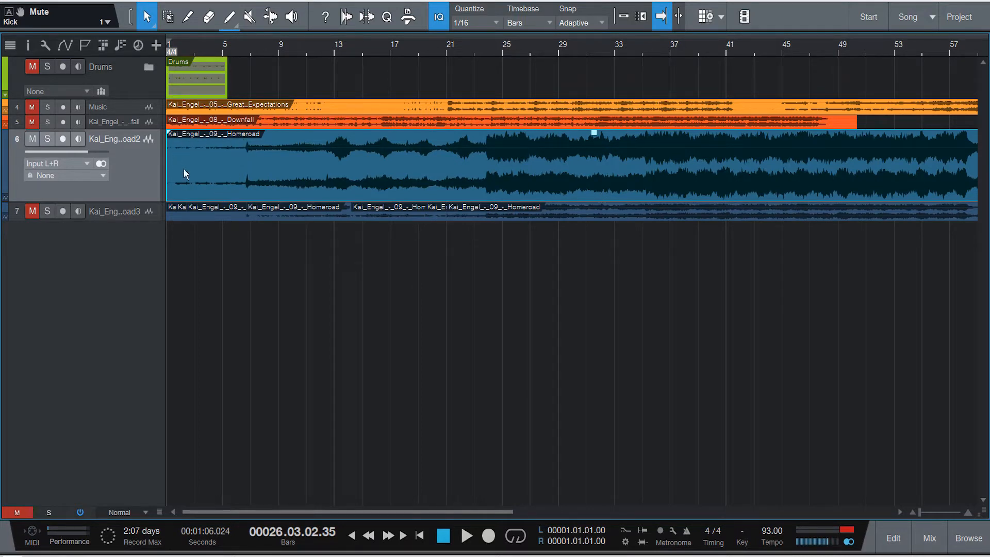
- Mute track 6, unmute the sliced Homeroad track 7, and swap their heights so track 7 is the tall one
click(216, 51)
click(33, 138)
drag(122, 200, 72, 246)
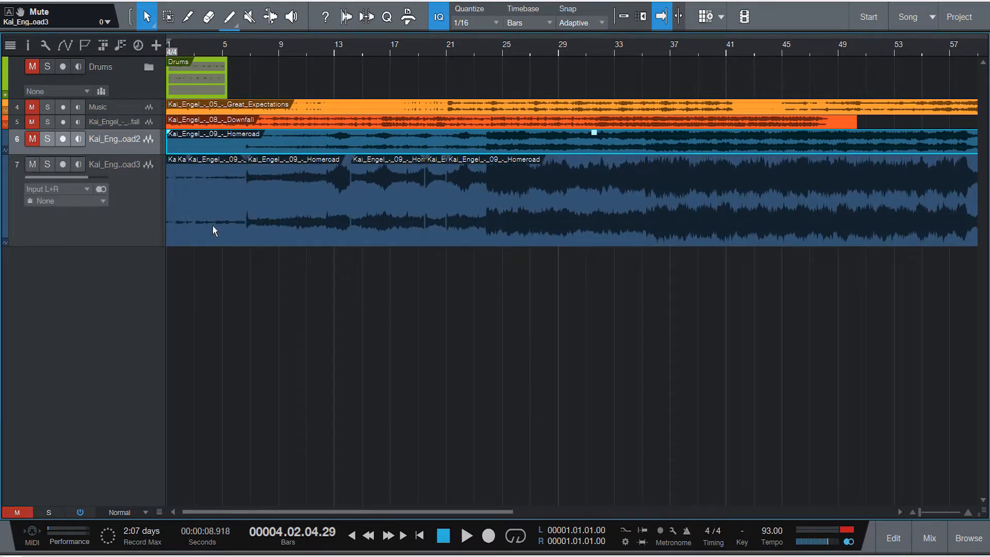
- Go through the slices on track 7 and delete the long last slice that starts at bar 21
click(193, 200)
click(174, 222)
click(182, 222)
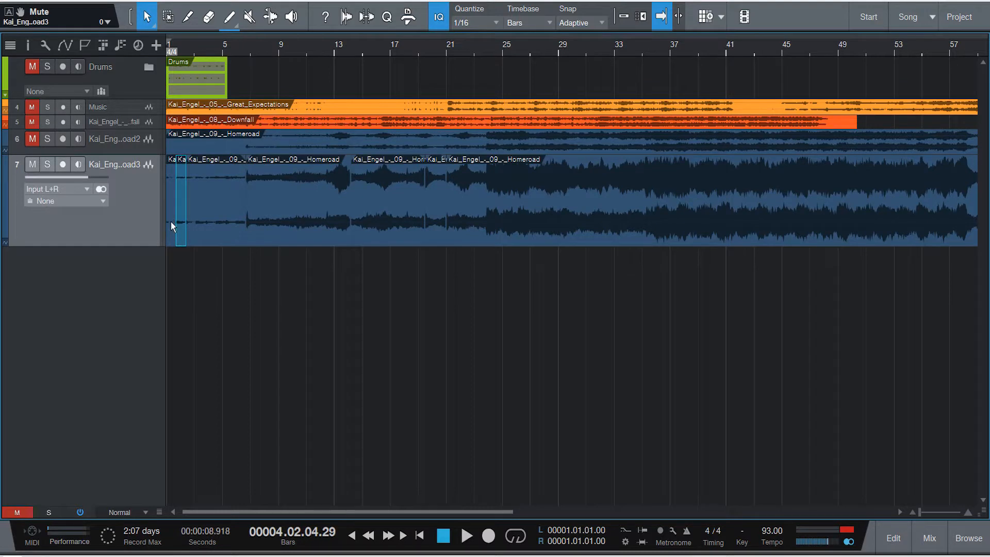
shift+click(198, 222)
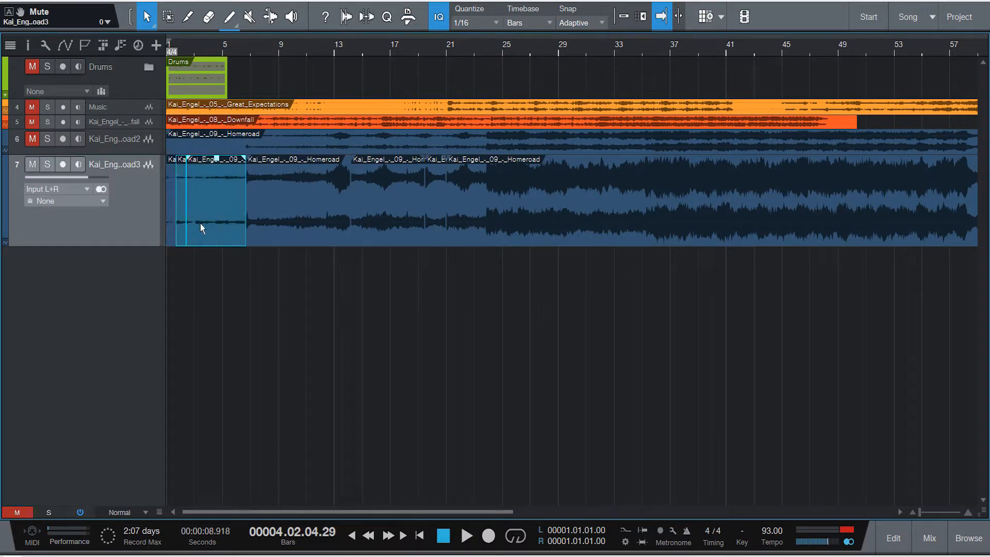
click(221, 215)
click(289, 224)
click(404, 233)
click(583, 242)
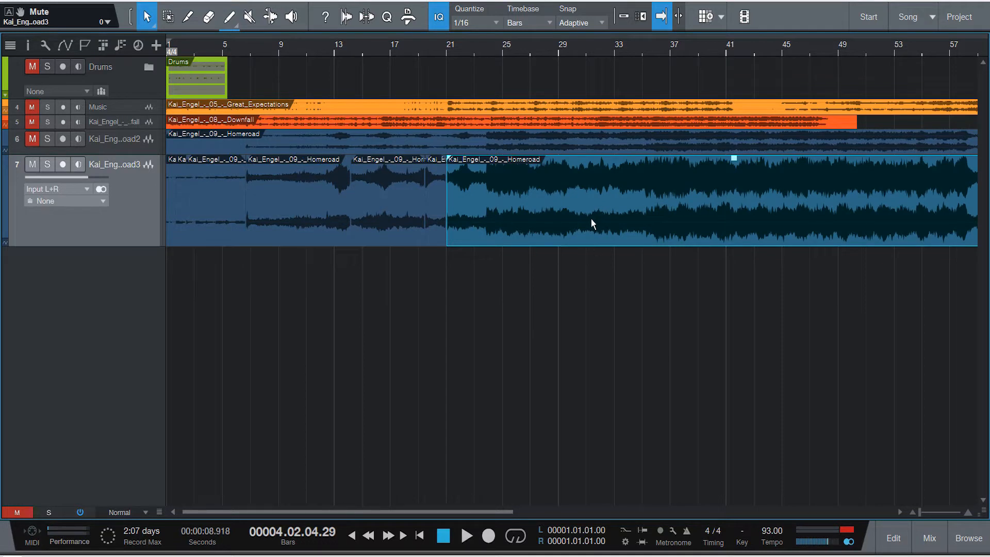
key(Delete)
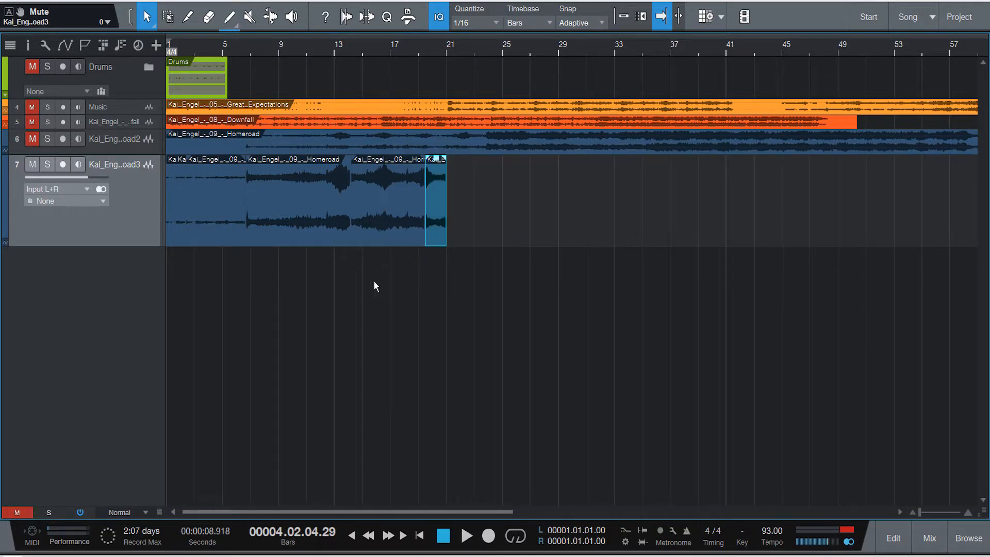
- Select the short second slice on track 7 and audition it
click(388, 207)
click(304, 203)
click(228, 195)
click(180, 212)
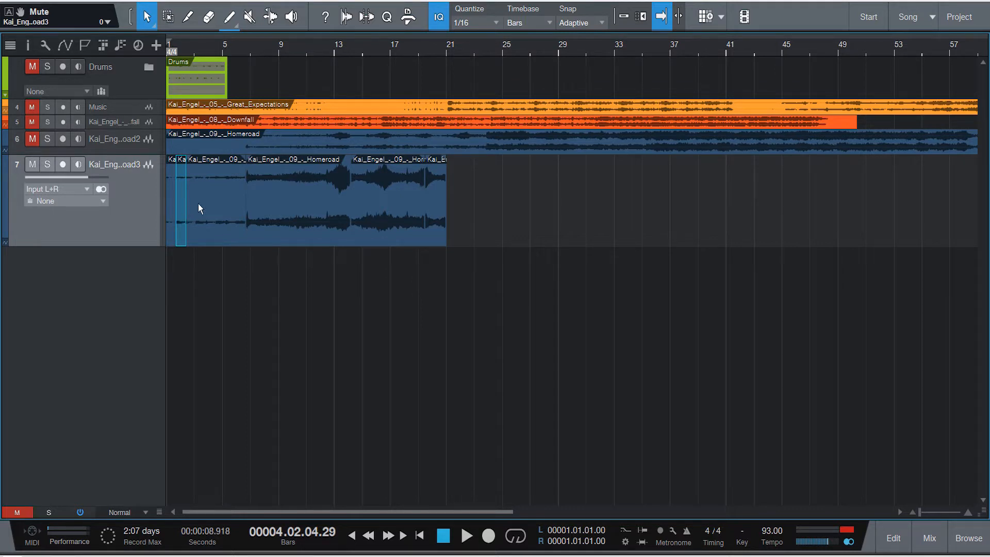
scroll(264, 51, up, 4)
key(comma)
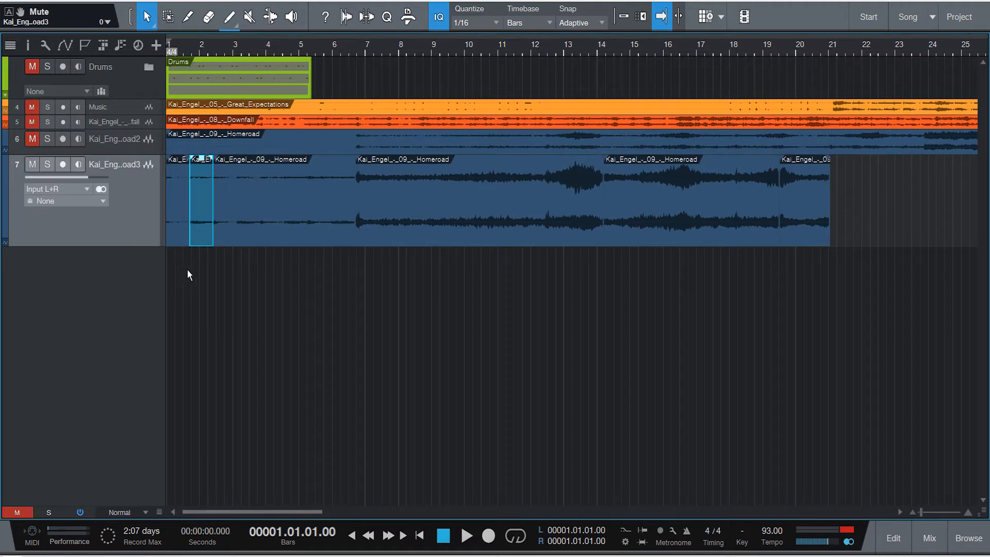
click(193, 49)
key(space)
click(194, 50)
click(190, 49)
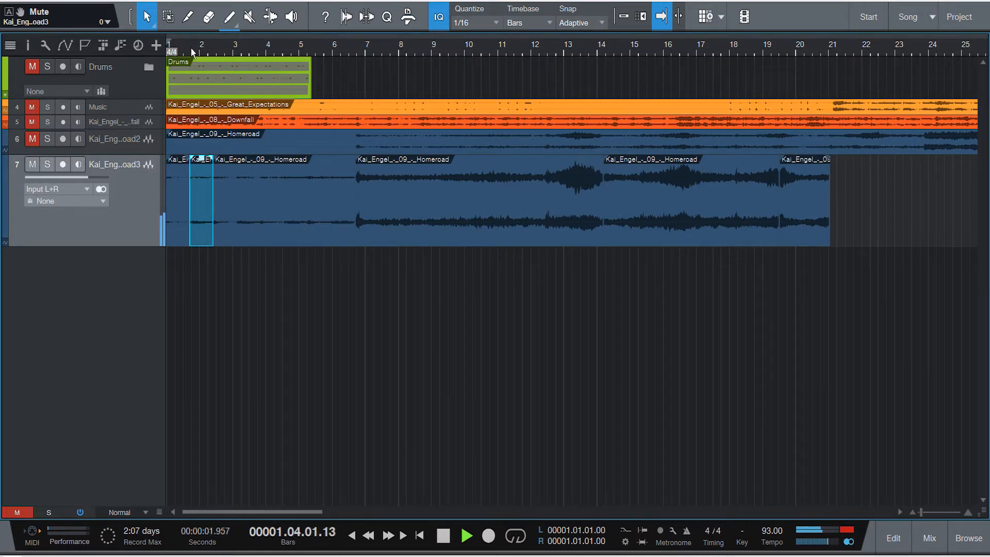
click(191, 48)
key(space)
- Move the short second slice from track 7 onto a new track below and shift it to start at bar 1
key(f)
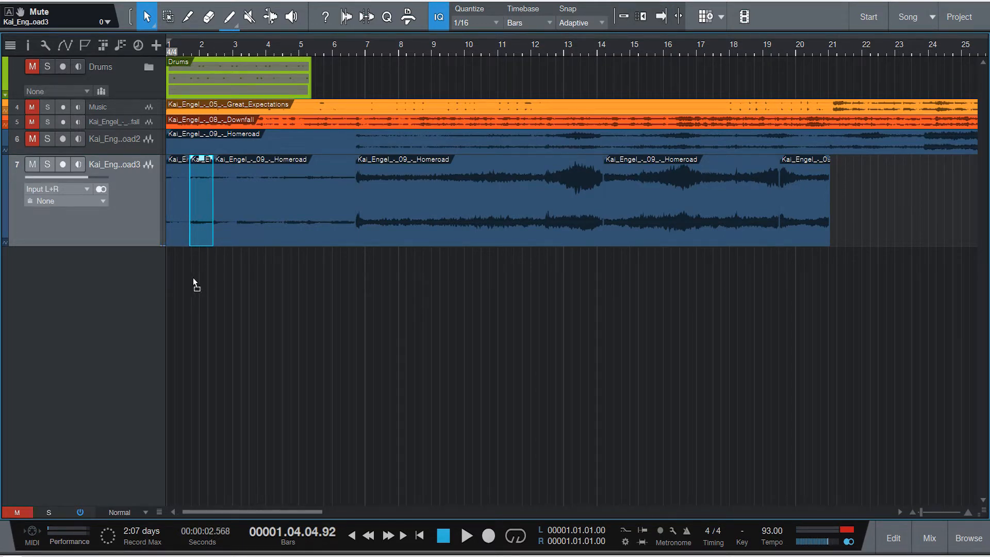
drag(171, 276, 176, 266)
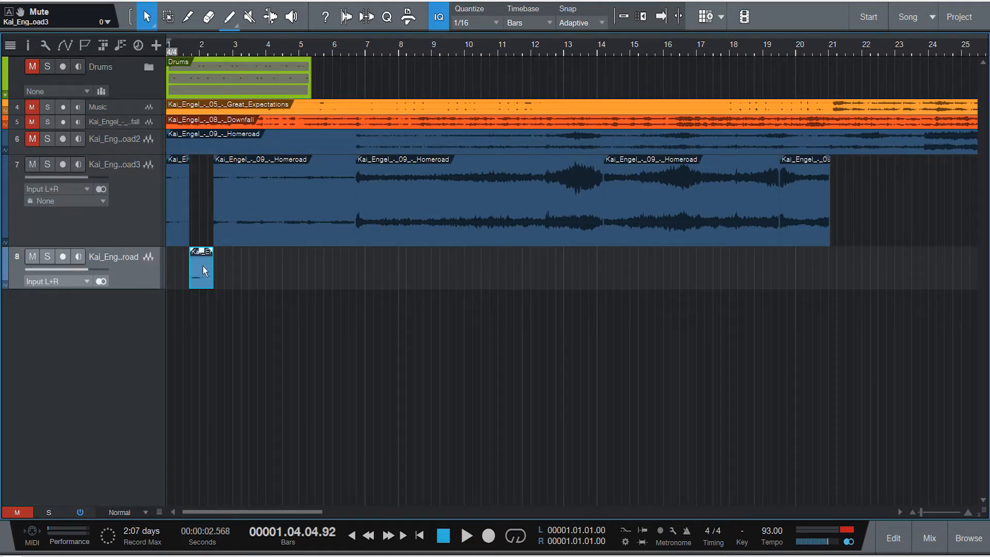
drag(181, 266, 176, 262)
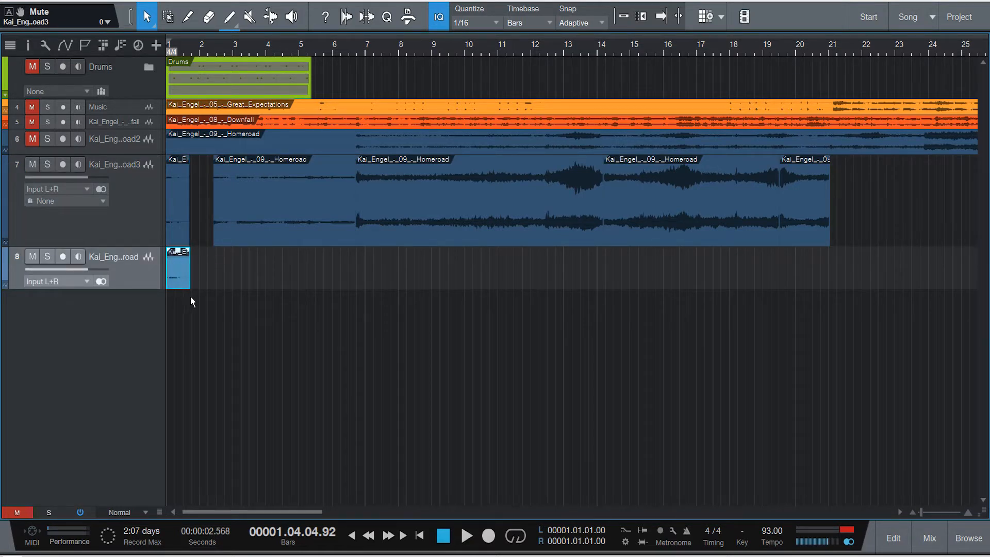
- Duplicate the slice five times in a row on track 8 and play the resulting loop from the start
click(306, 383)
click(213, 290)
key(d)
key(d)
key(d)
key(d)
key(d)
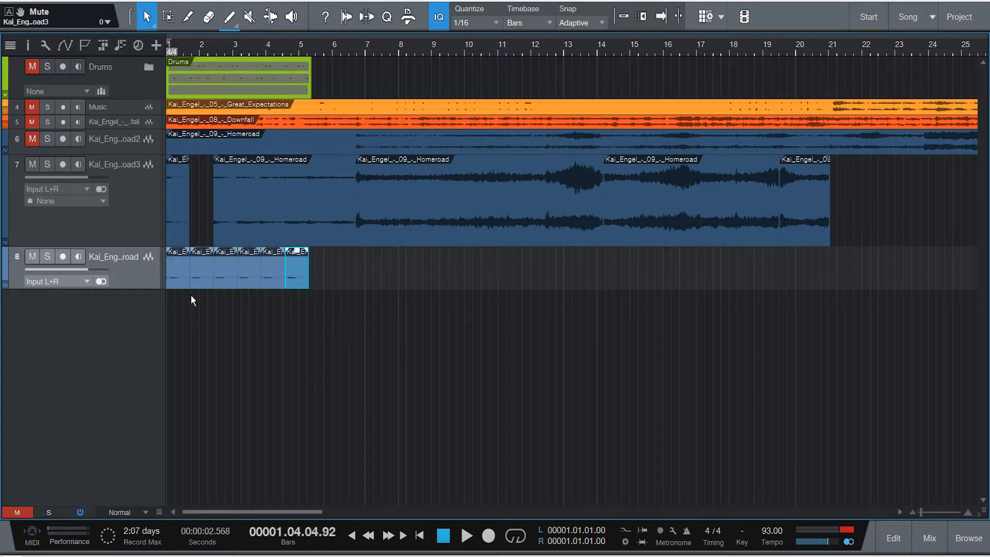
key(Home)
key(shift+m)
key(space)
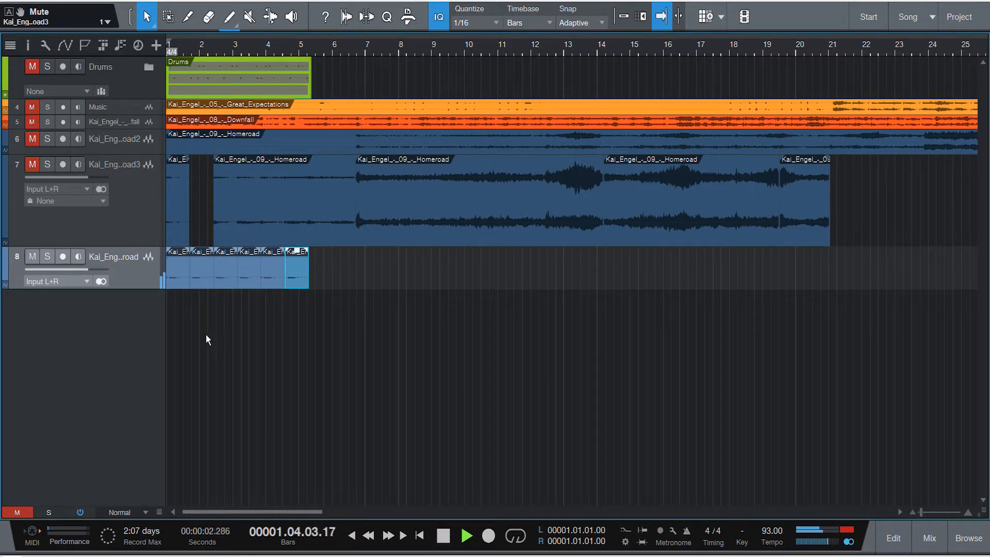
key(space)
- Undo the five slice duplications on track 8
key(ctrl+z)
key(ctrl+z)
key(ctrl+z)
key(ctrl+z)
key(ctrl+z)
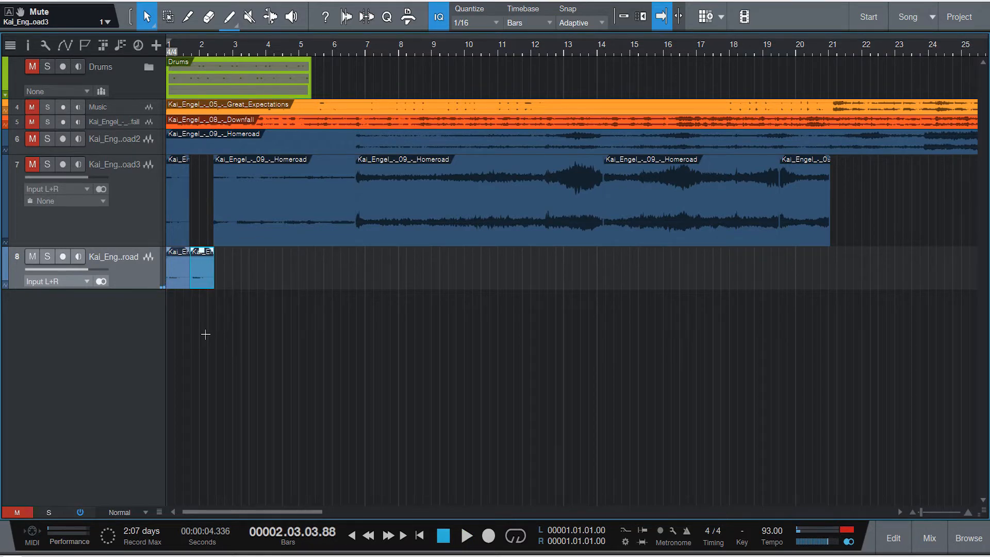
- Trim both ends of the track 8 slice slightly inward and move it back to start at bar 1
key(comma)
drag(203, 39, 201, 51)
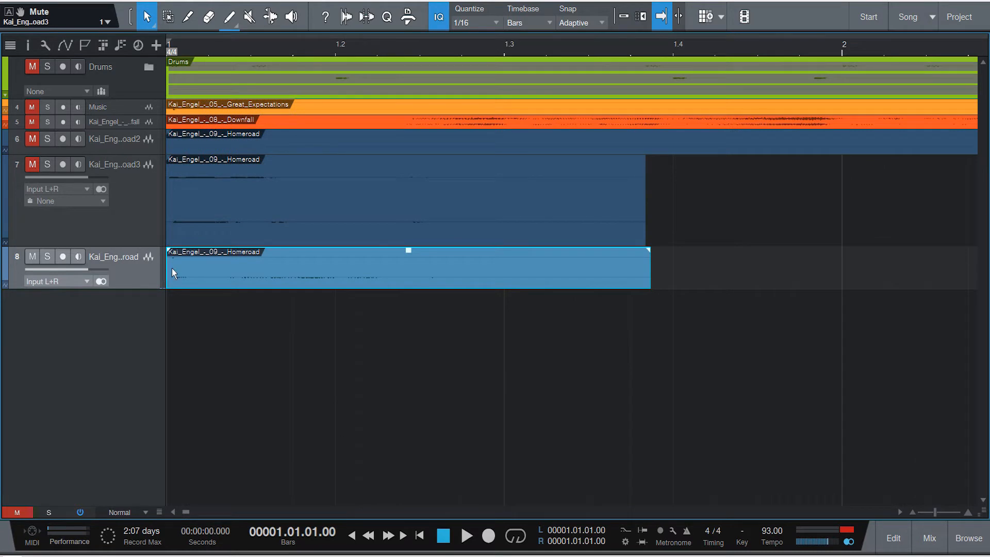
drag(168, 260, 175, 260)
drag(650, 268, 643, 268)
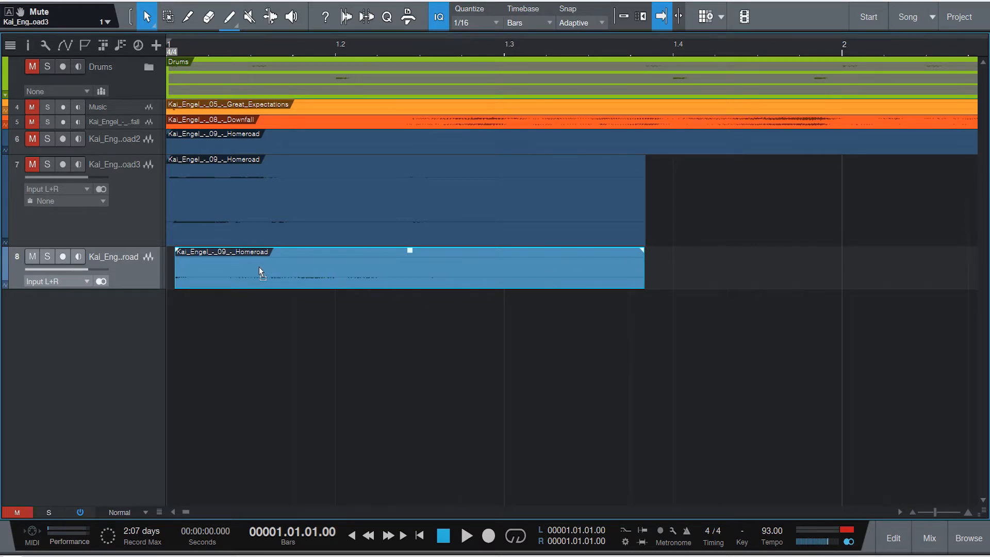
drag(260, 270, 238, 277)
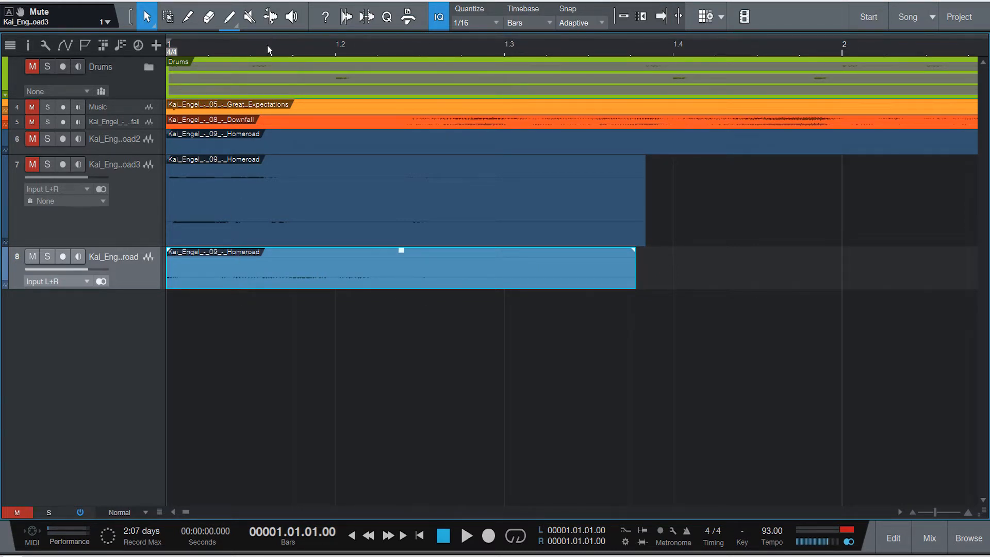
- Duplicate the trimmed slice five times in a row on track 8
scroll(267, 50, down, 9)
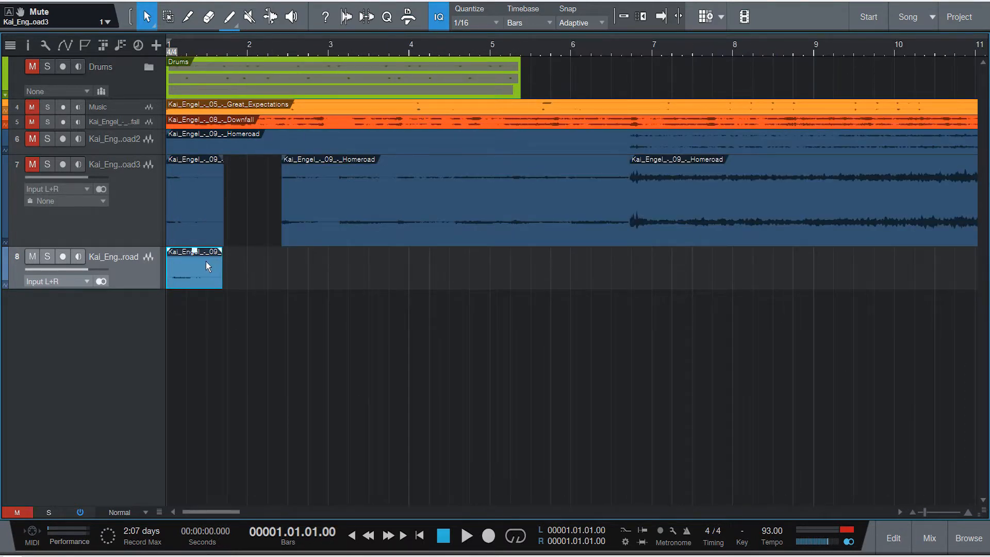
key(d)
key(d)
key(d)
key(d)
key(d)
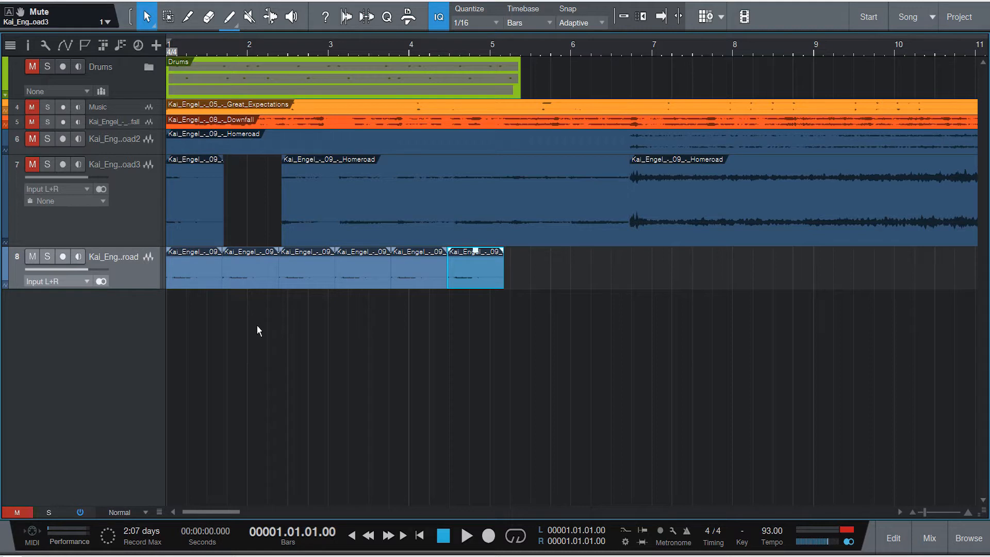
- Play back the loop of trimmed slices on track 8
key(f)
key(space)
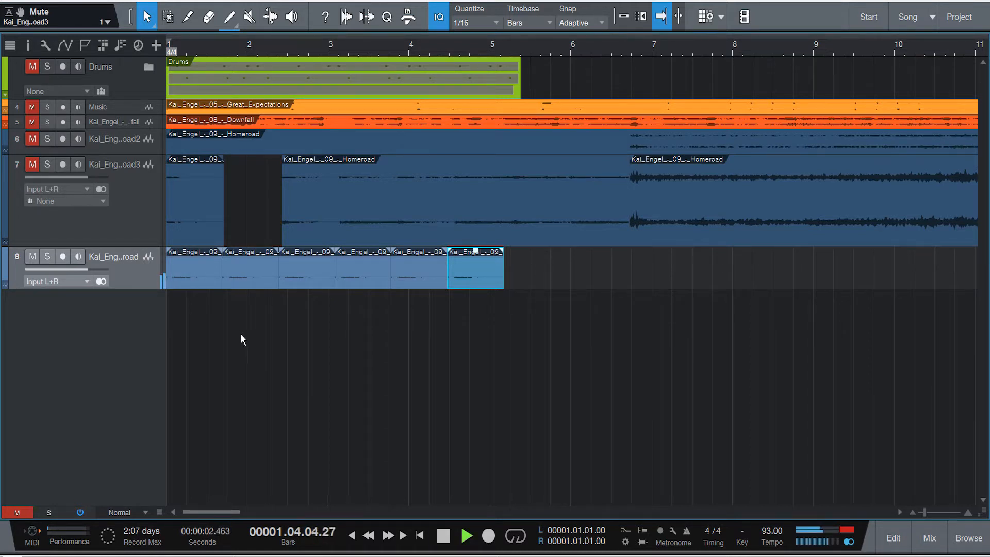
key(space)
key(space)
- Lower track 8's volume to -5.3 dB in the inspector and play the loop from the start
click(197, 271)
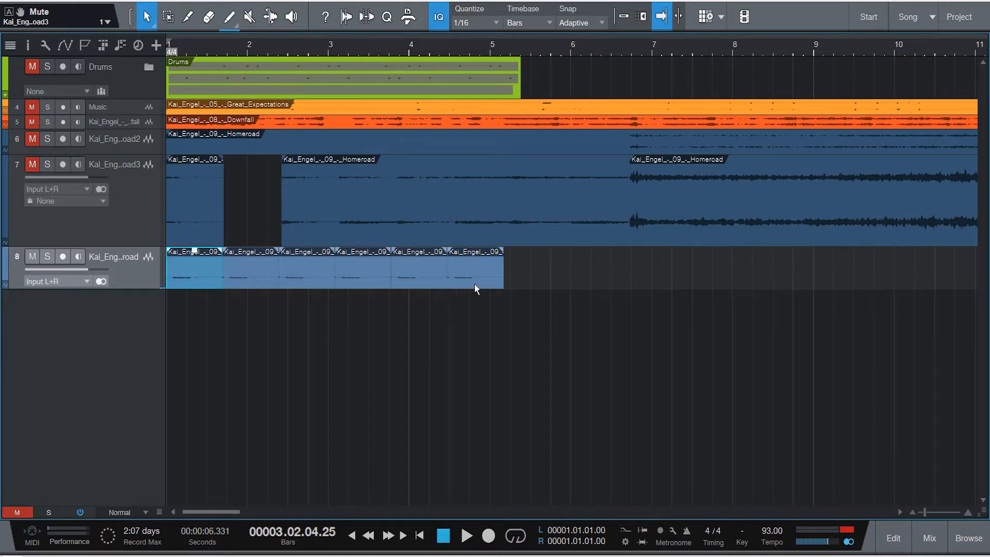
click(304, 191)
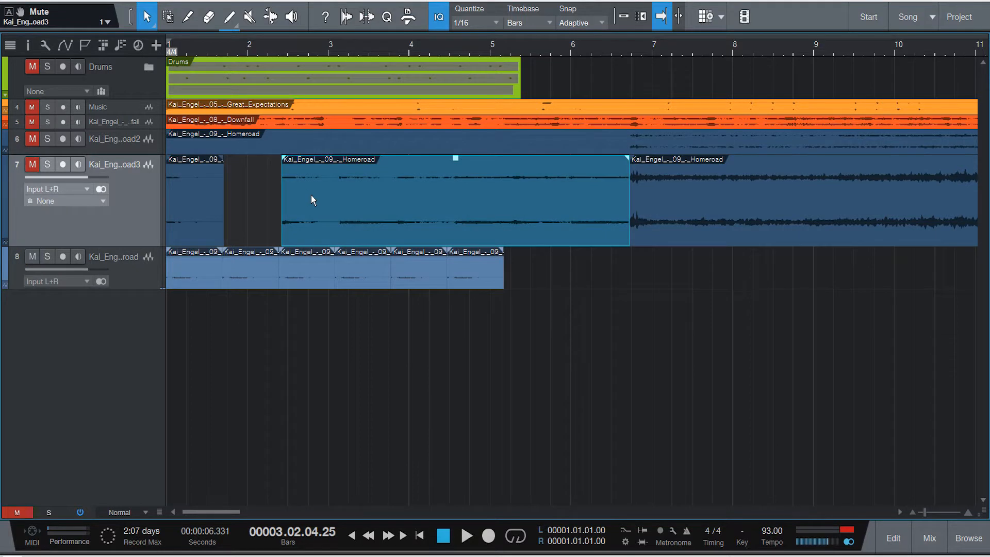
click(212, 196)
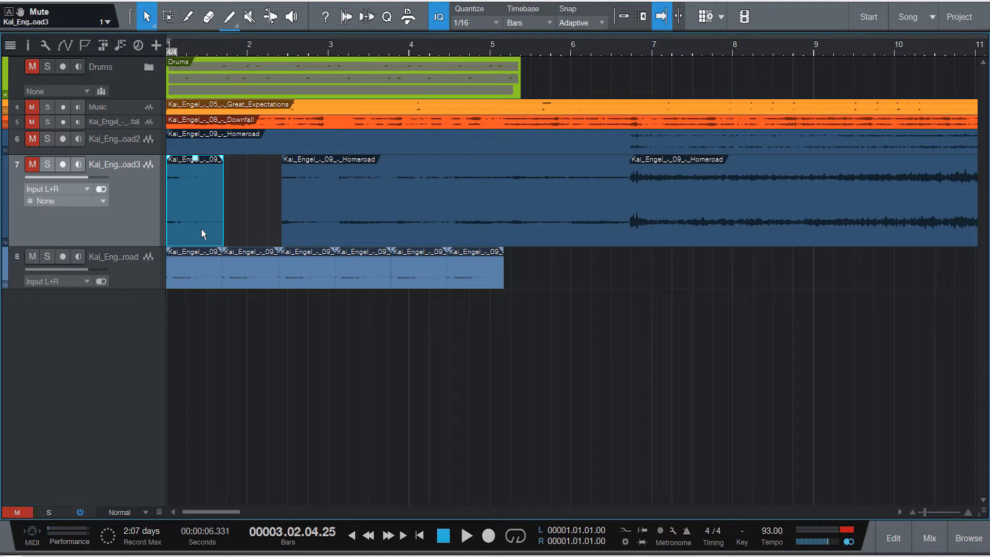
key(Down)
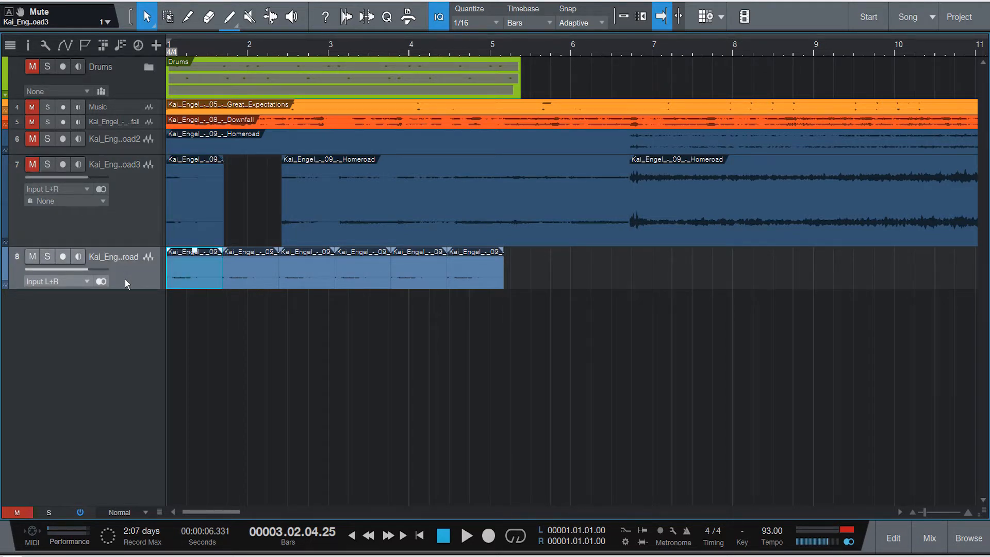
click(25, 48)
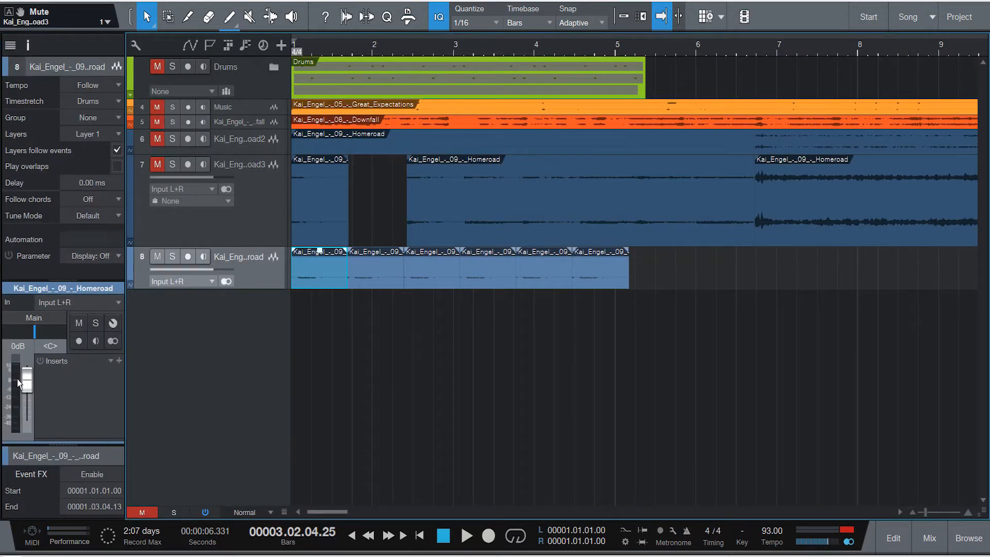
drag(26, 376, 25, 382)
key(Home)
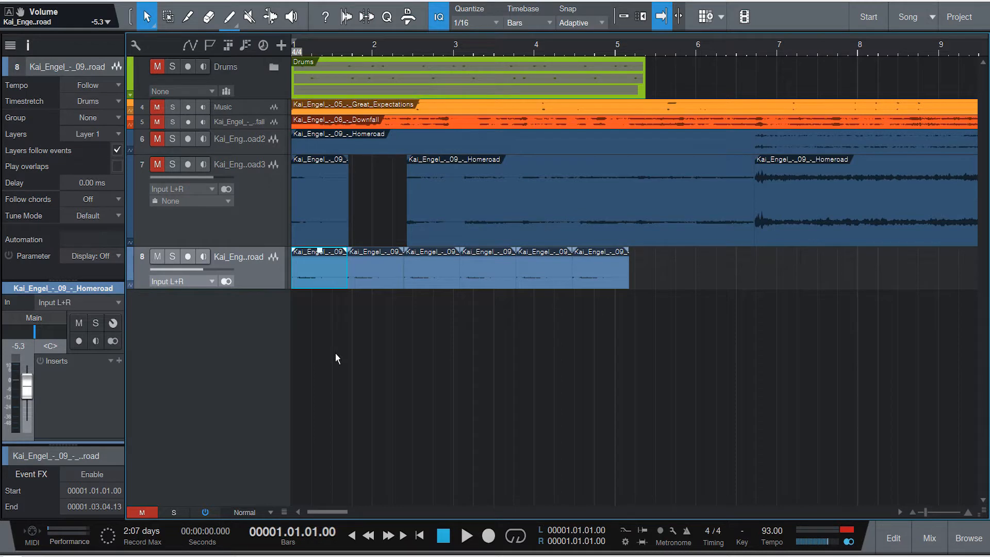
key(space)
key(space)
- Unmute track 7, audition its first slice over the loop, and move that slice onto a new track below track 8
click(158, 164)
click(303, 197)
key(comma)
key(space)
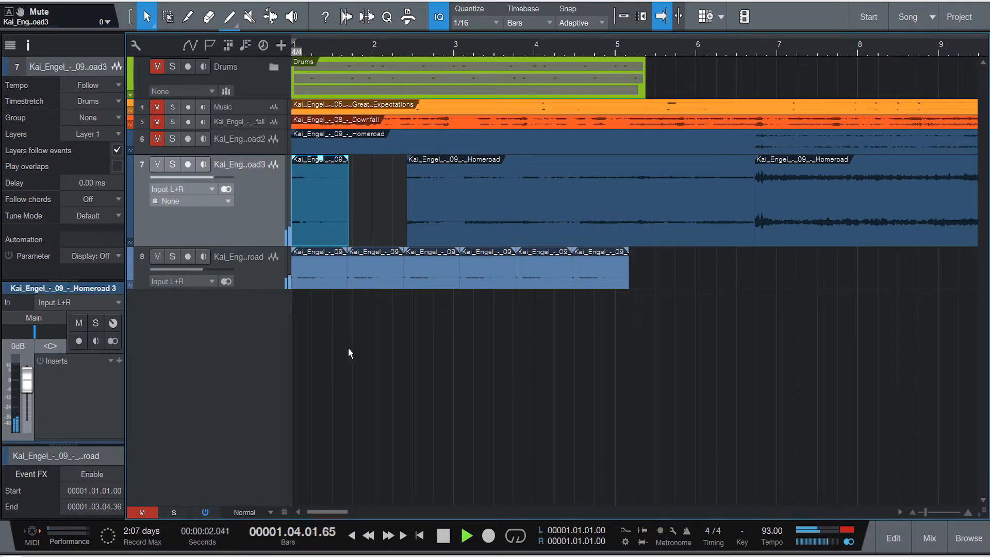
key(space)
drag(336, 252, 333, 325)
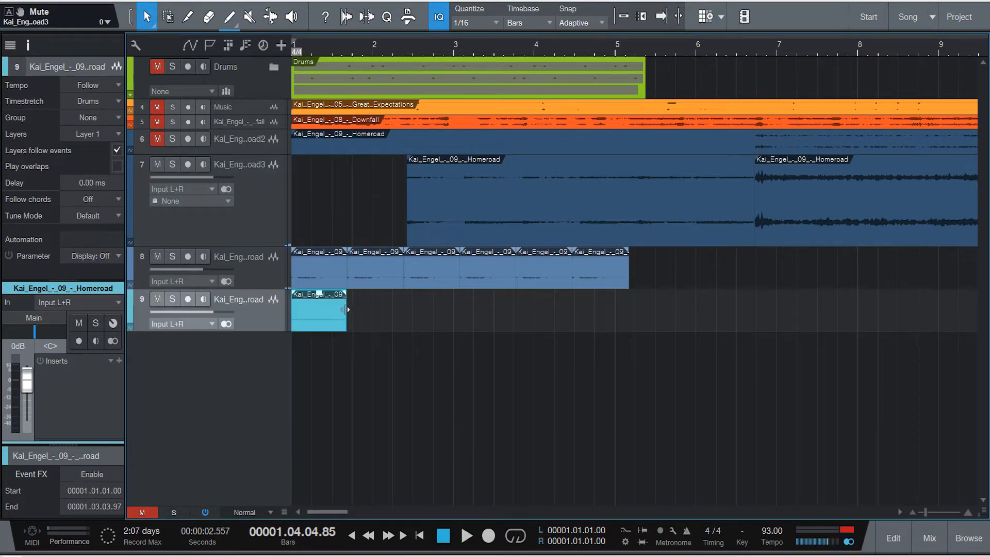
- Adjust the end of the slice on track 9 and duplicate it five times in a row
drag(347, 309, 349, 312)
key(d)
key(d)
key(d)
key(d)
key(d)
- Play the layered loops on tracks 8 and 9 from the song start with track 7 muted
key(Home)
click(157, 164)
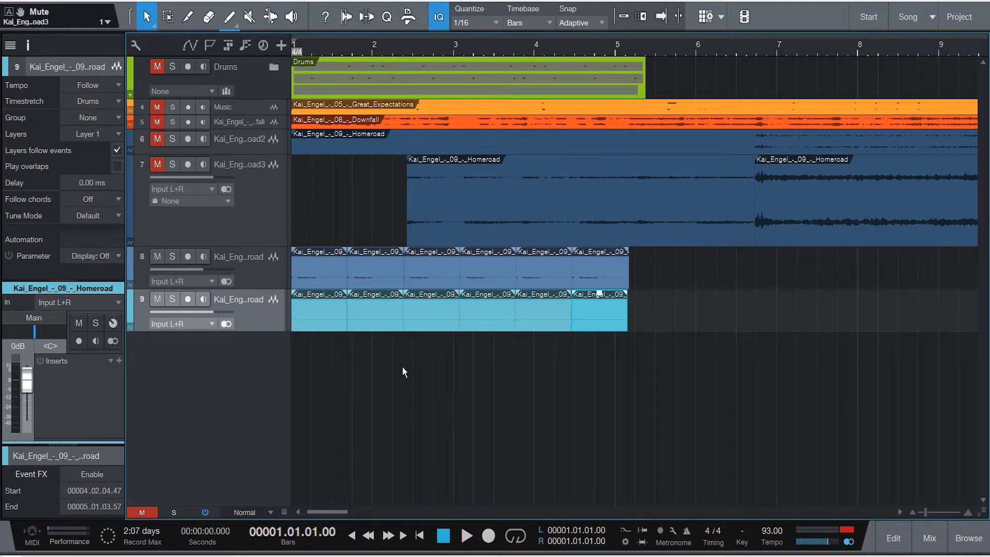
key(f)
key(space)
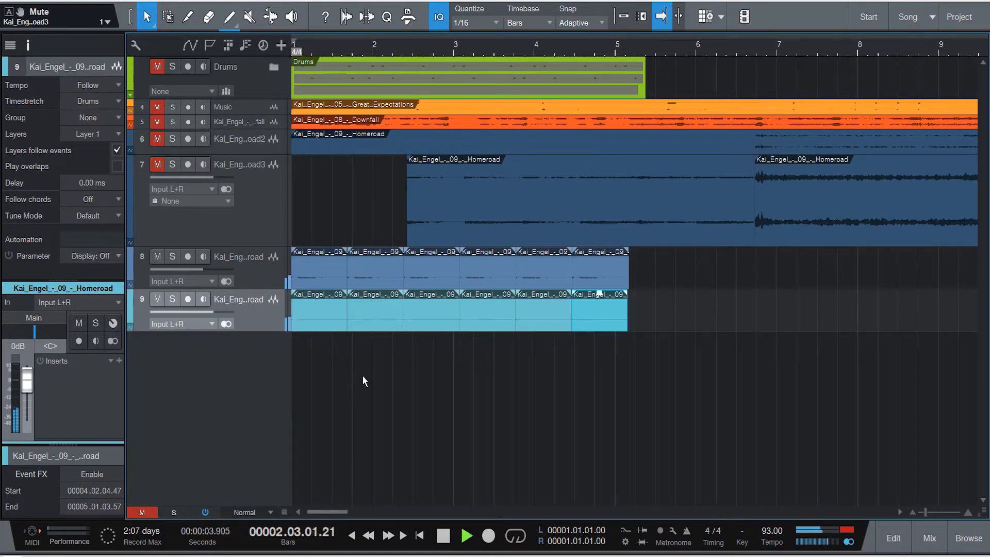
key(space)
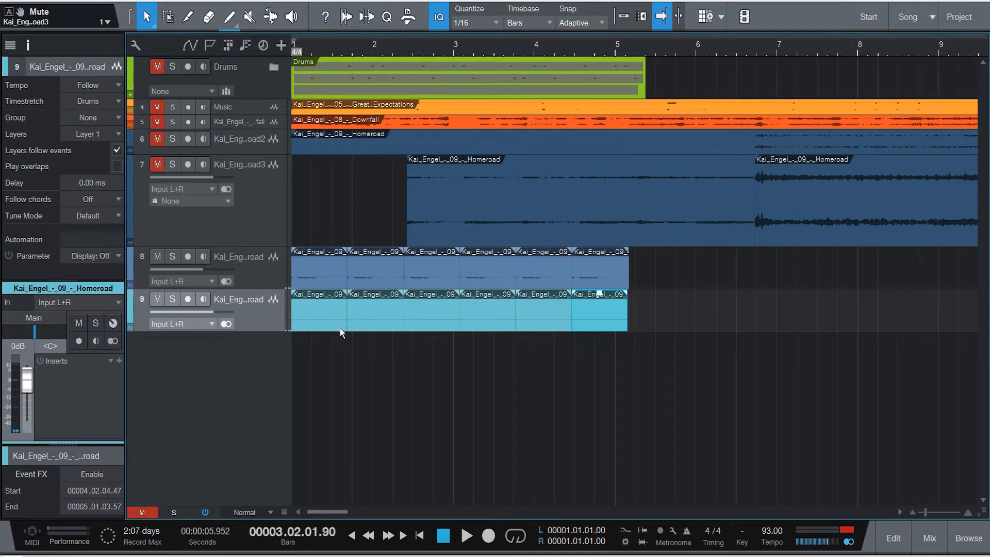
- Unmute track 7 with tracks 8 and 9 muted, and delete the first slice on track 7
click(359, 206)
click(158, 300)
key(Home)
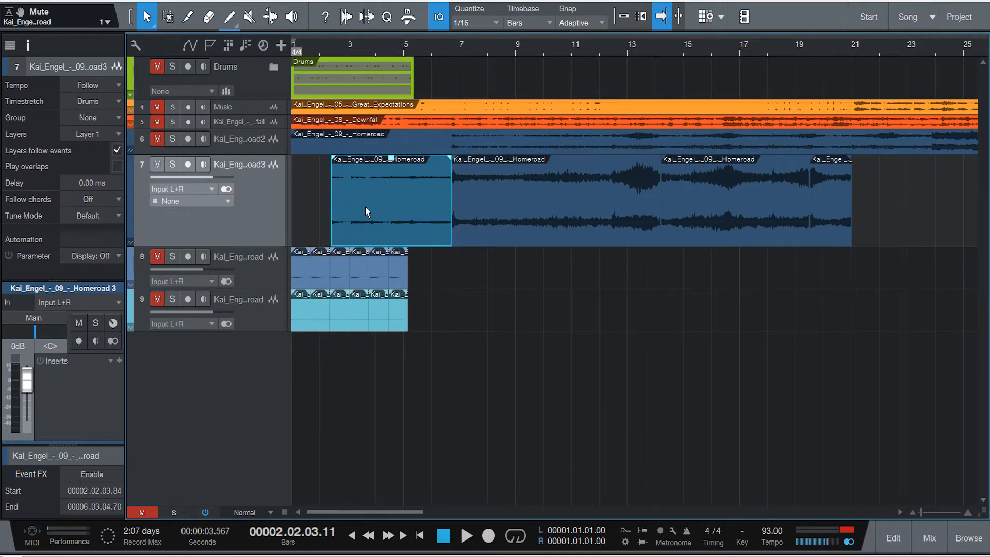
key(Delete)
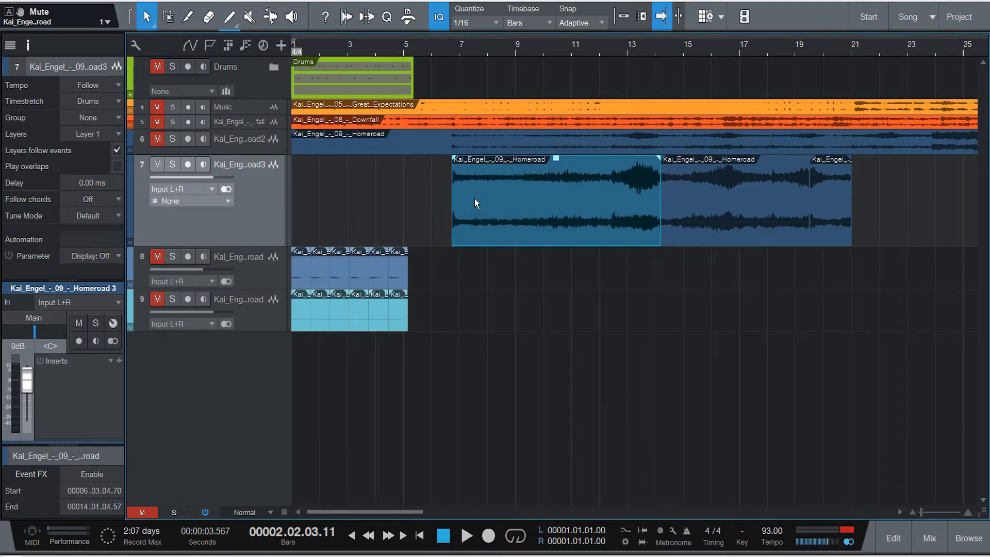
- Move the next slice on track 7 back to just after bar 5 and audition it from there
key(f)
drag(441, 200, 410, 146)
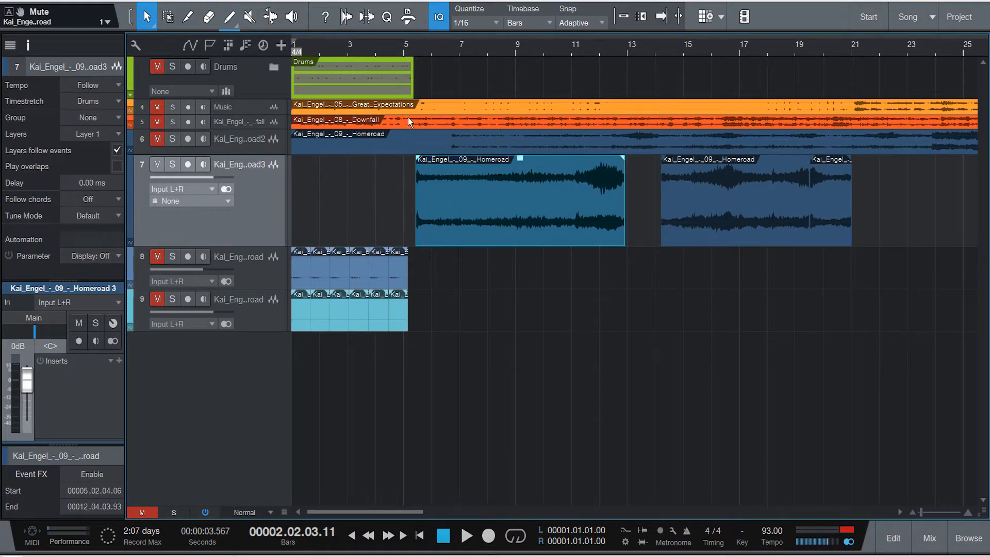
click(418, 54)
click(418, 44)
click(409, 52)
click(413, 48)
key(space)
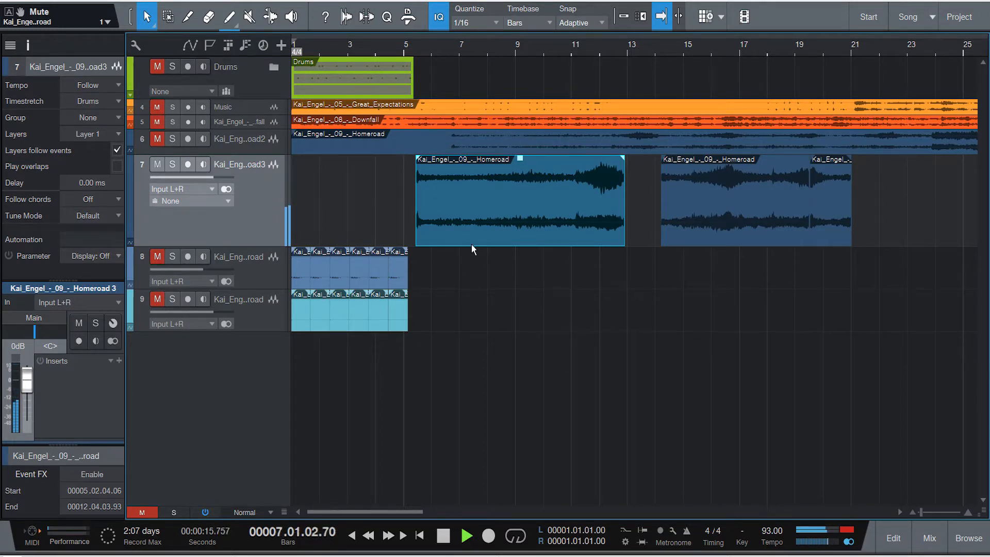
key(space)
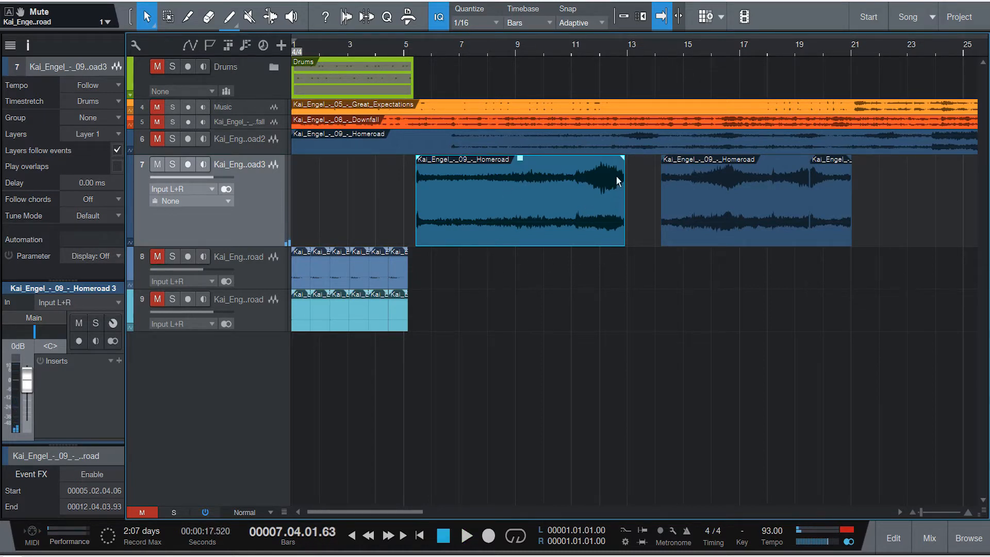
- Trim the auditioned slice on track 7 to about one and a half bars and move it to the song start
drag(626, 197, 301, 190)
key(f)
click(371, 192)
key(comma)
- Unmute track 8 and play its loop together with the slice on track 7
click(157, 255)
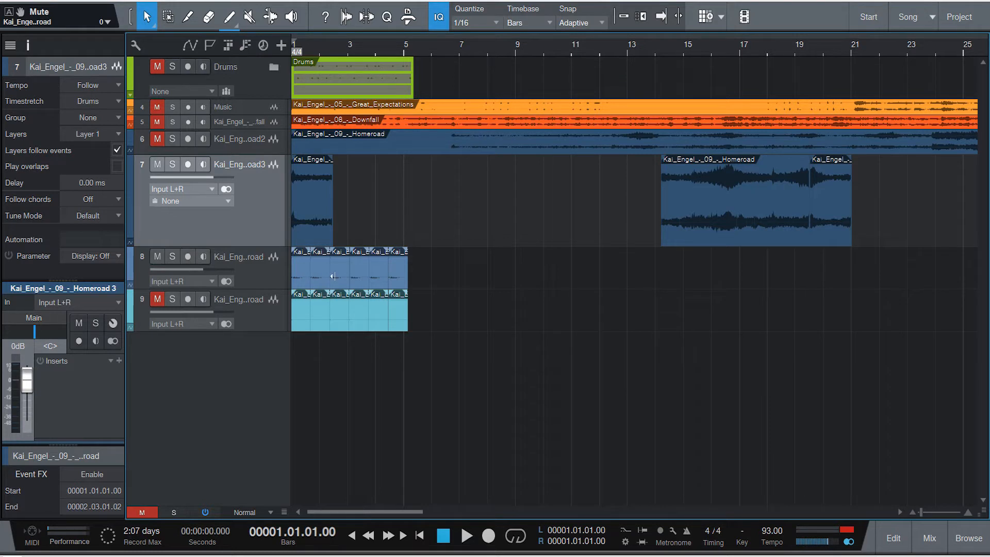
key(f)
key(space)
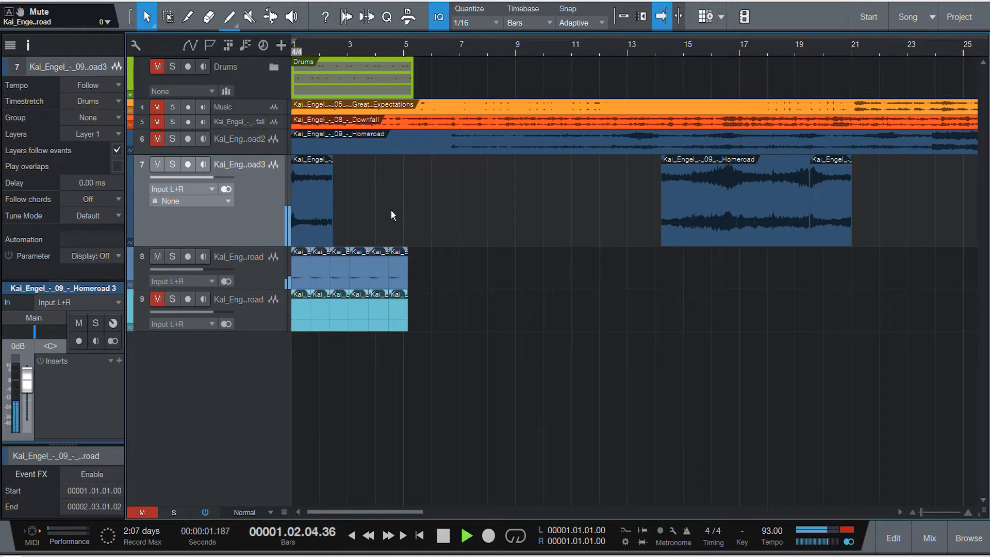
key(space)
- Shorten the slice on track 7 to the length of one slice on track 8 and play them together
scroll(338, 47, up, 8)
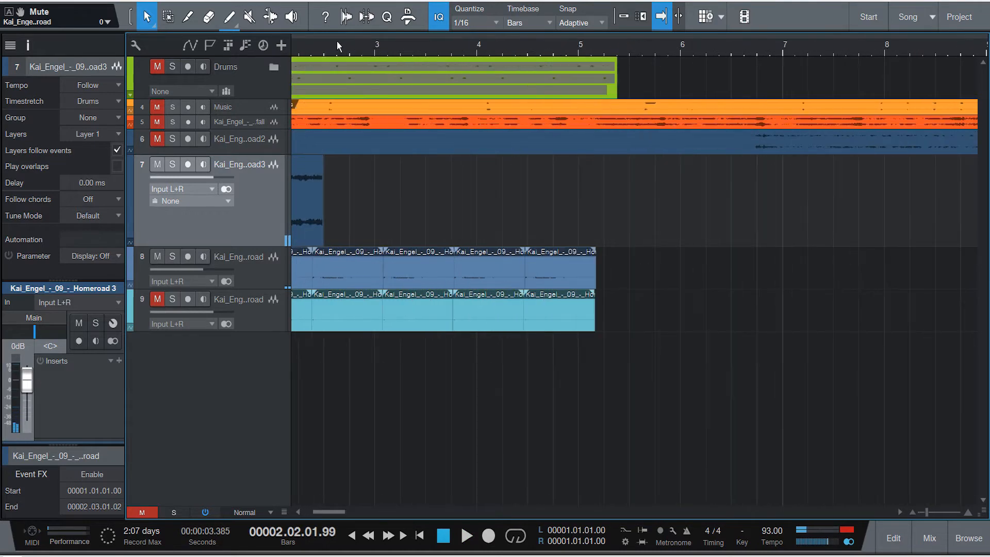
key(comma)
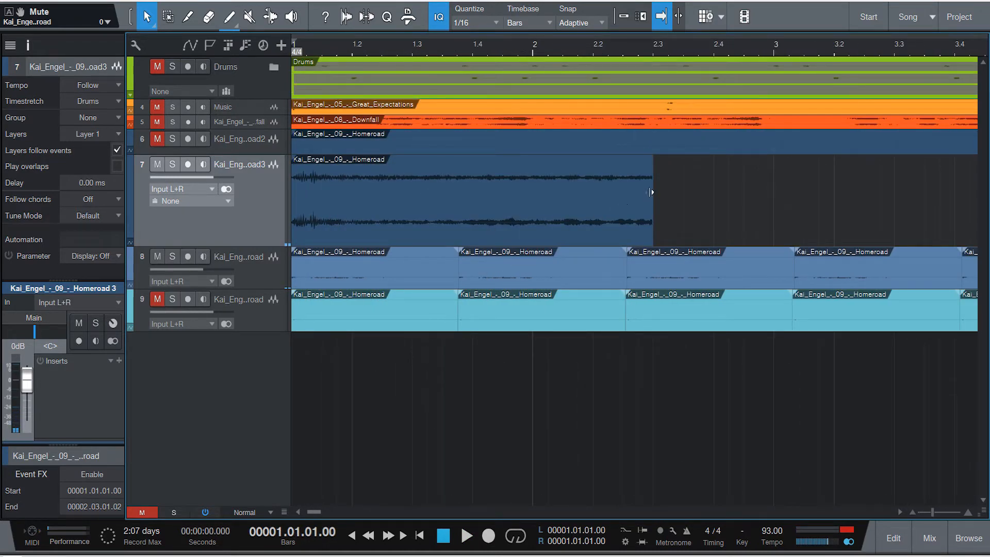
drag(653, 191, 461, 194)
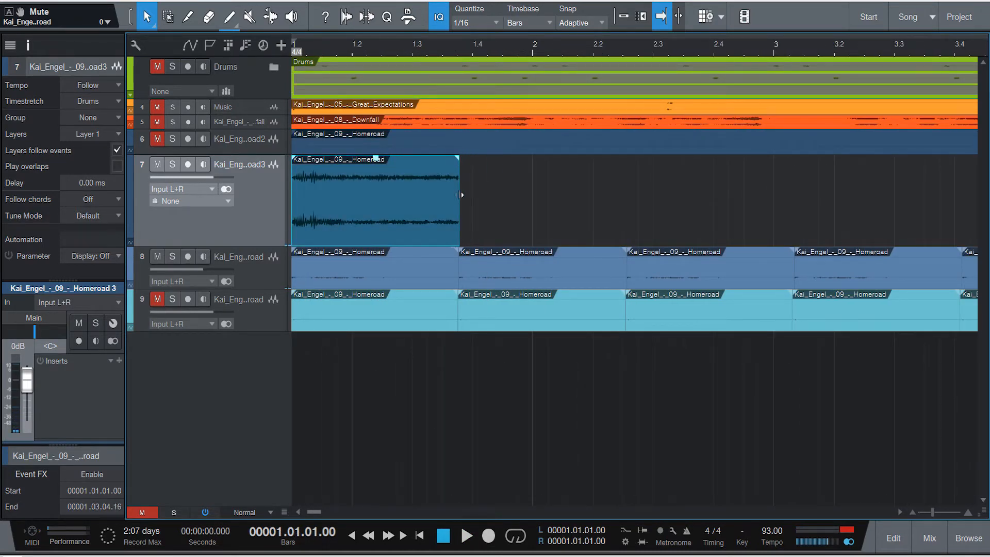
key(space)
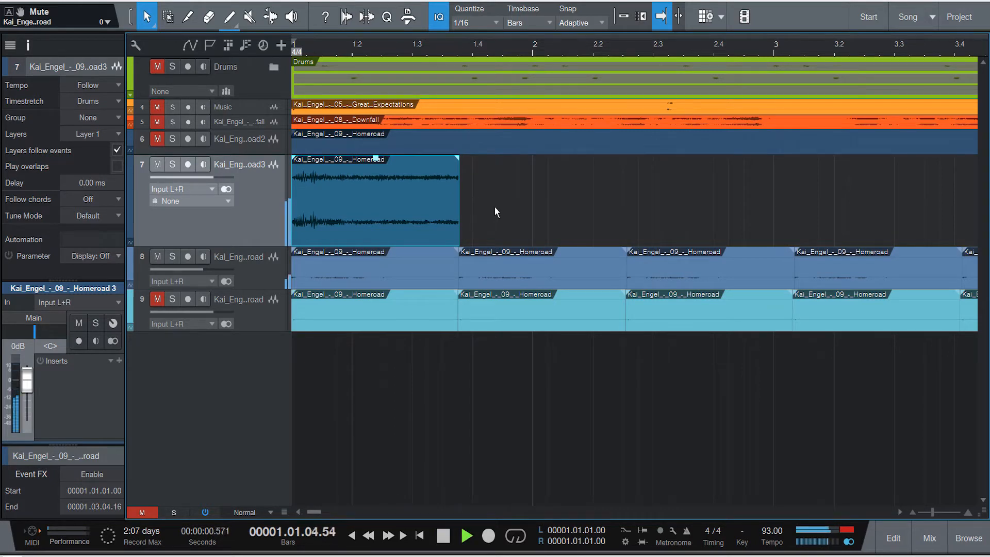
key(space)
- Duplicate the shortened slice on track 7 twice and play the result from the start
key(d)
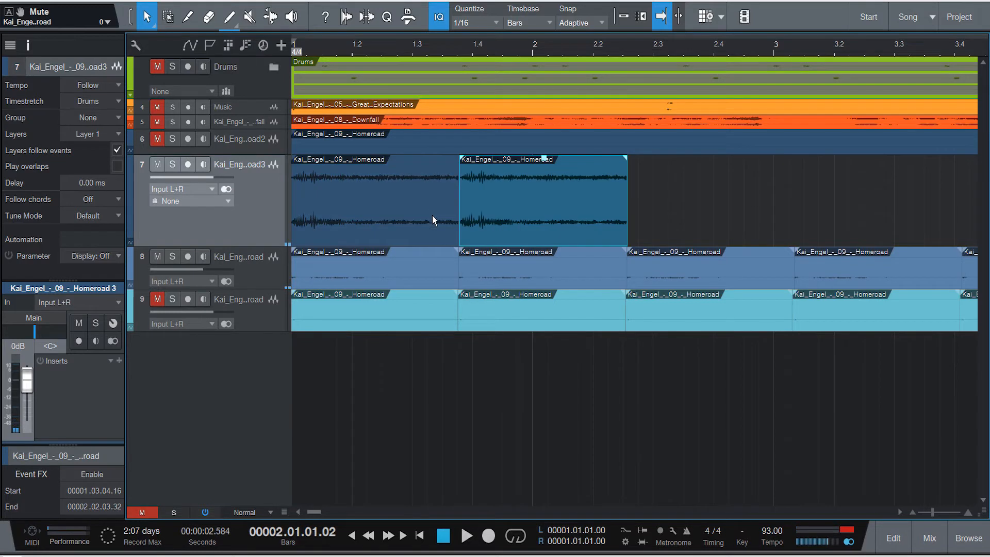
key(d)
key(Home)
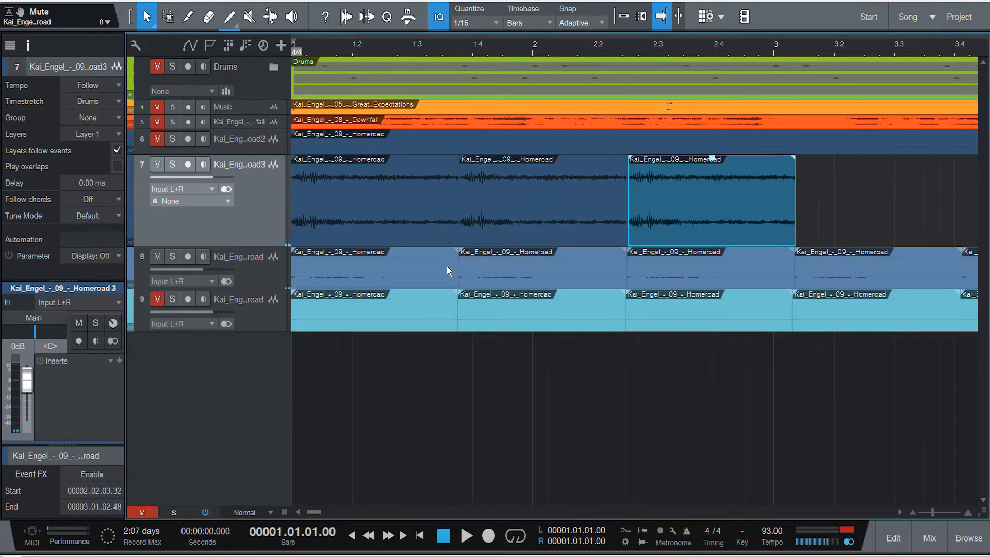
key(space)
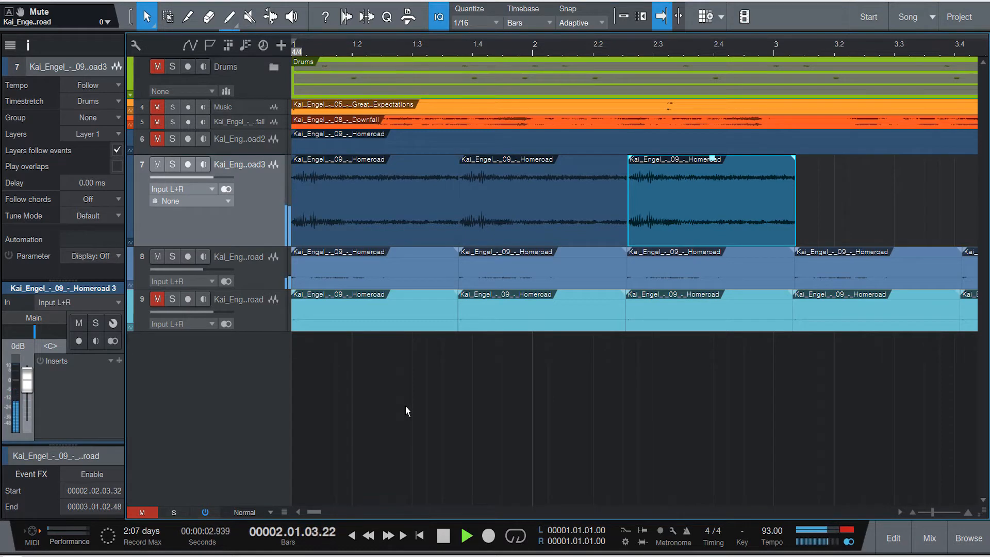
key(space)
- Delete the middle copy on track 7 and move the last copy back toward bar 2
scroll(518, 41, down, 5)
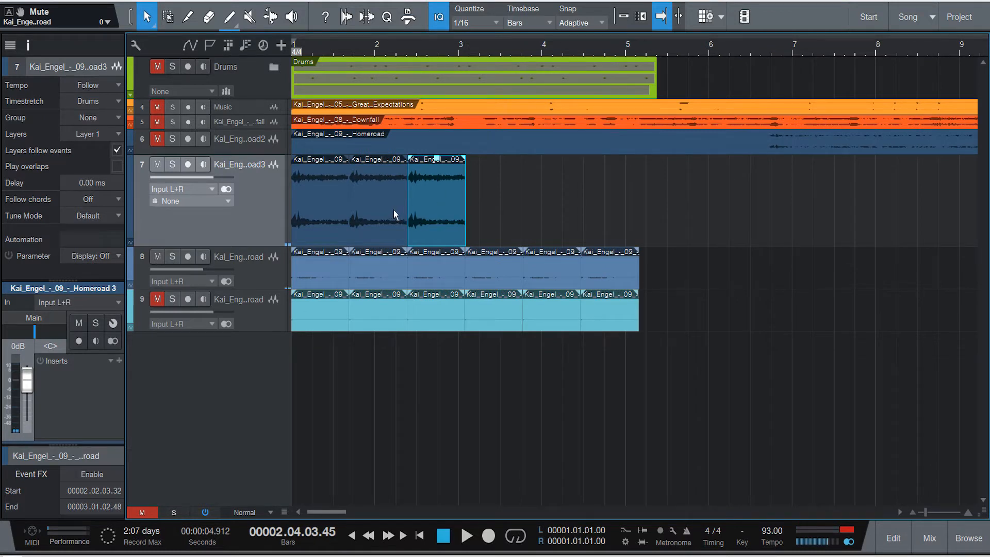
click(375, 208)
key(Delete)
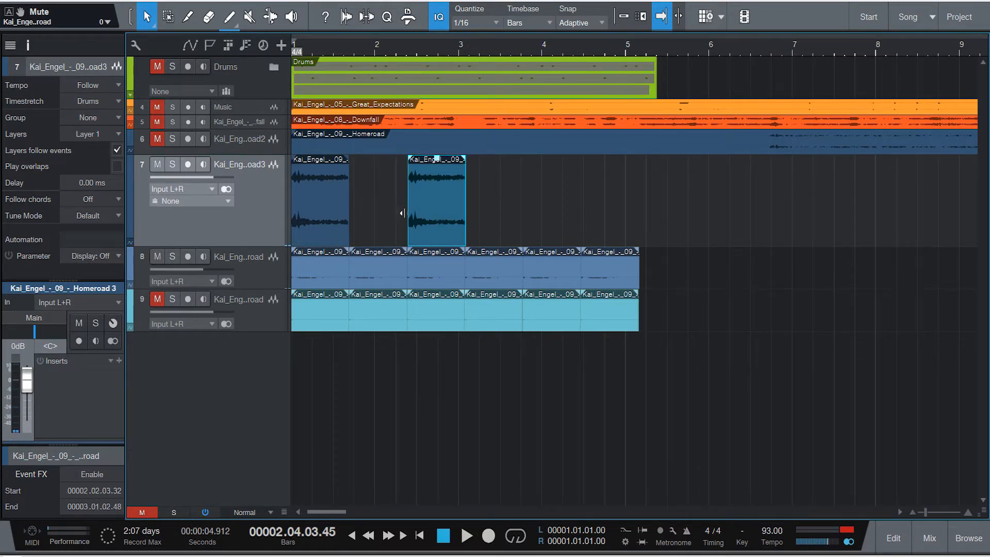
drag(436, 206, 407, 203)
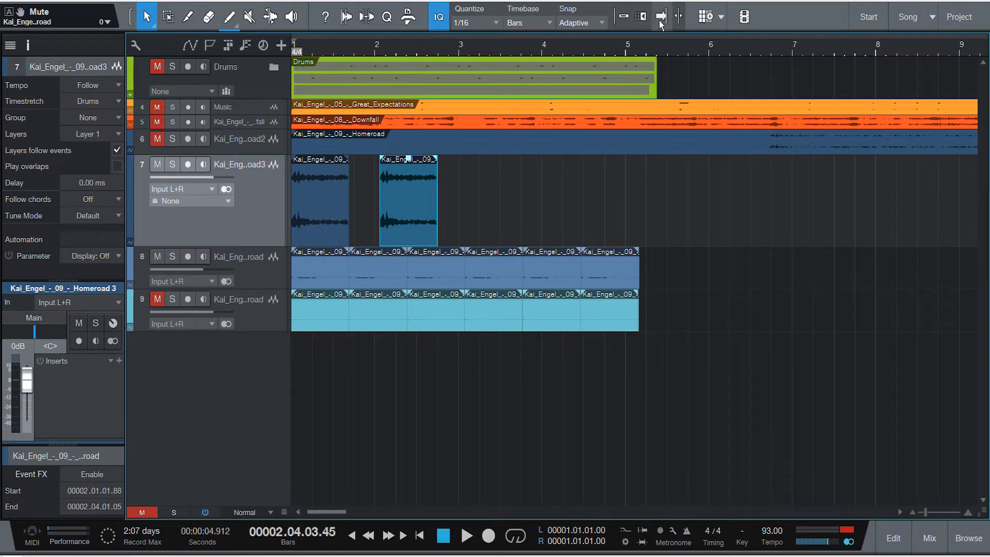
- Turn on snapping and align the moved copy on track 7 to the start of bar 2
click(621, 17)
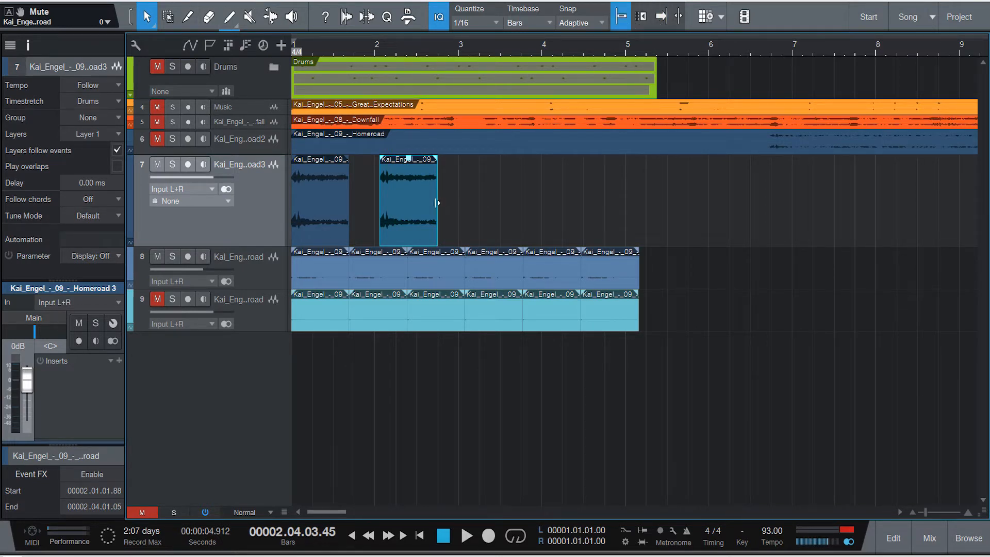
key(q)
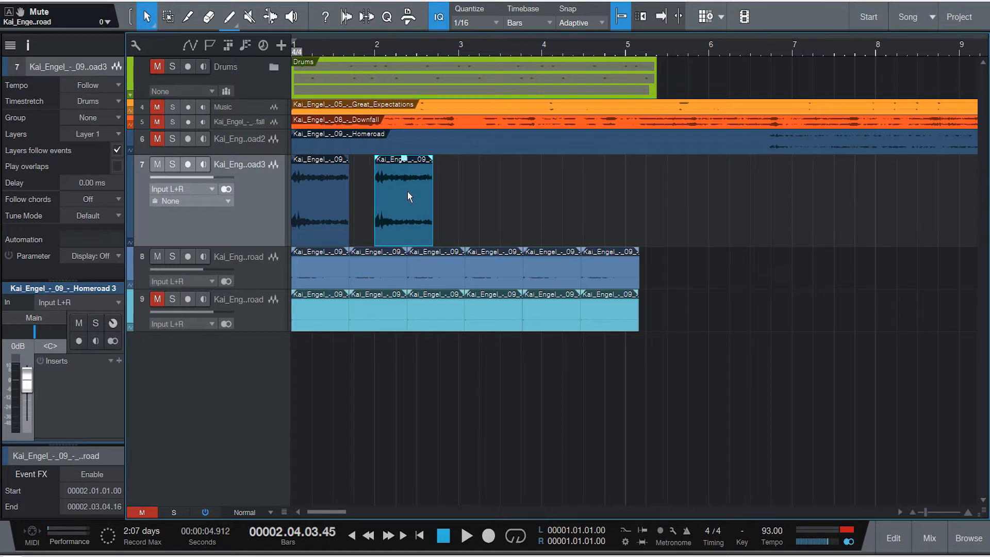
key(comma)
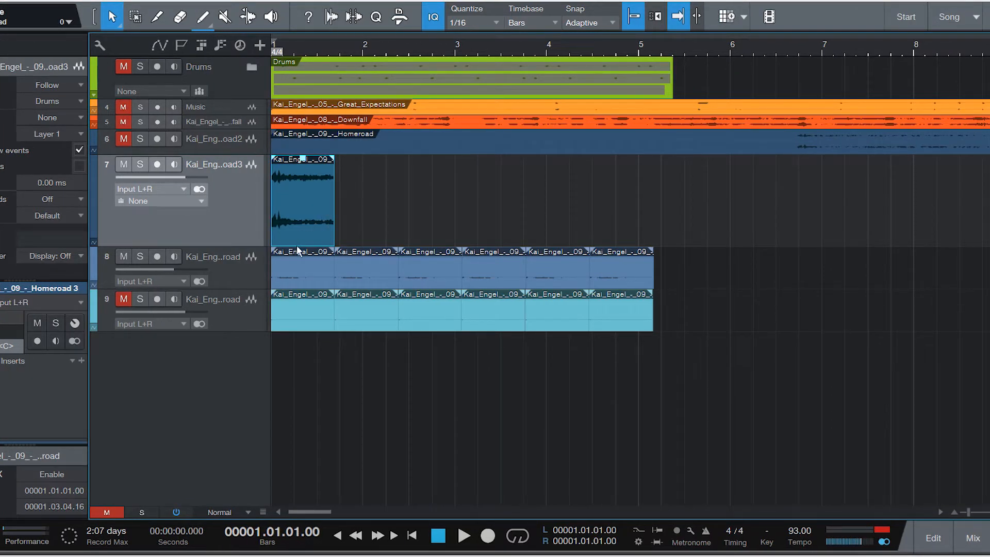
- Mute track 8 and select the first slice on track 7
click(301, 279)
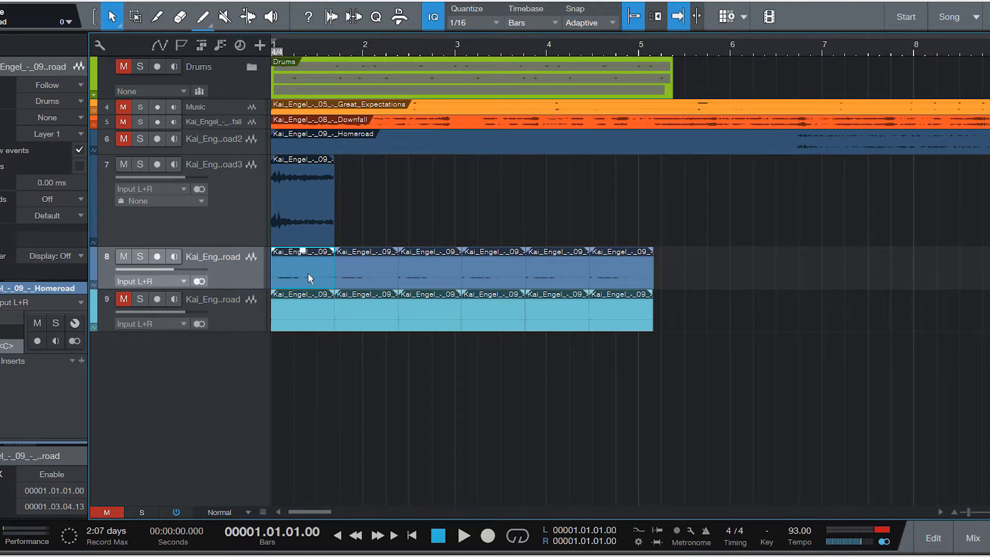
click(320, 196)
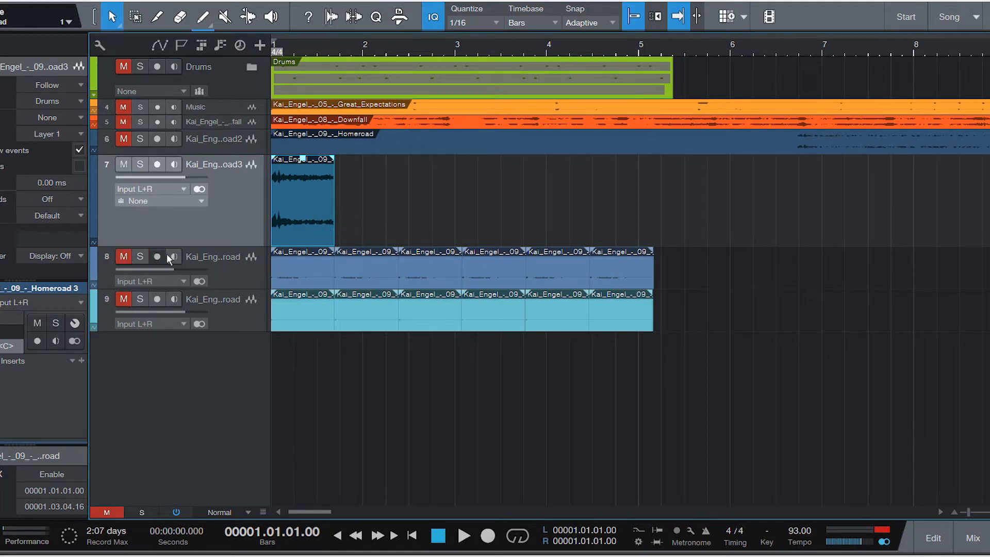
scroll(353, 51, up, 8)
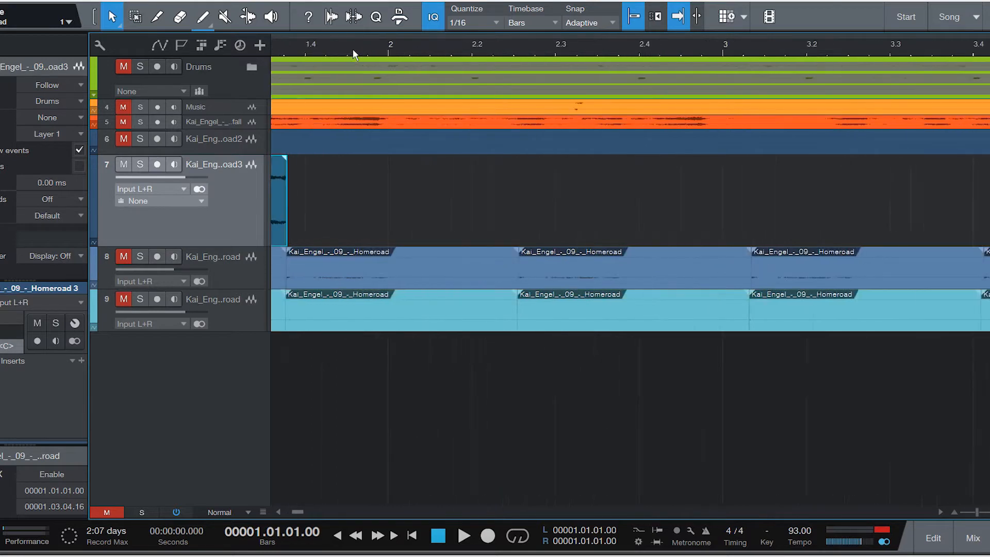
scroll(353, 52, left, 5)
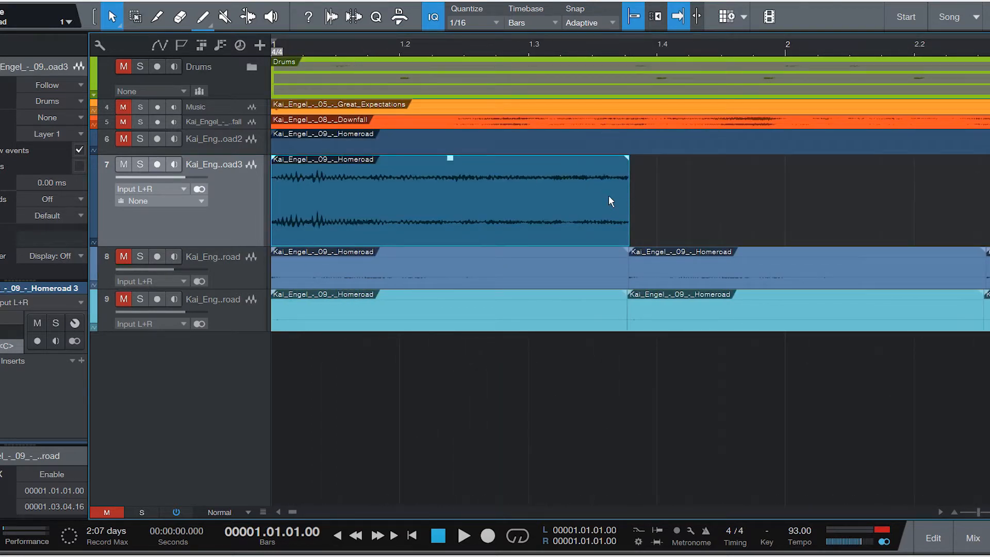
- Audition the slice on track 7 and split it near its end, at 1.03.02.00, with the Split tool
click(156, 16)
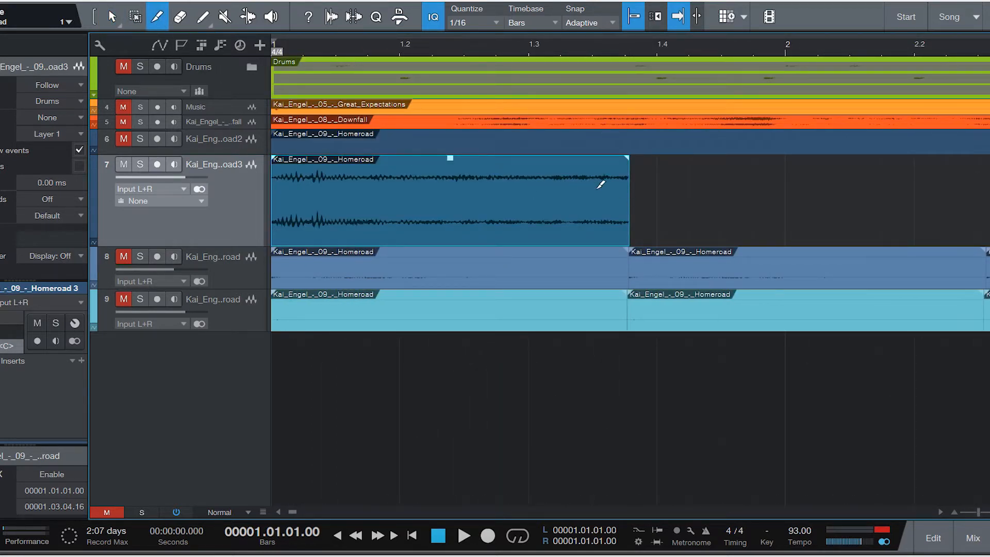
click(498, 46)
key(space)
key(space)
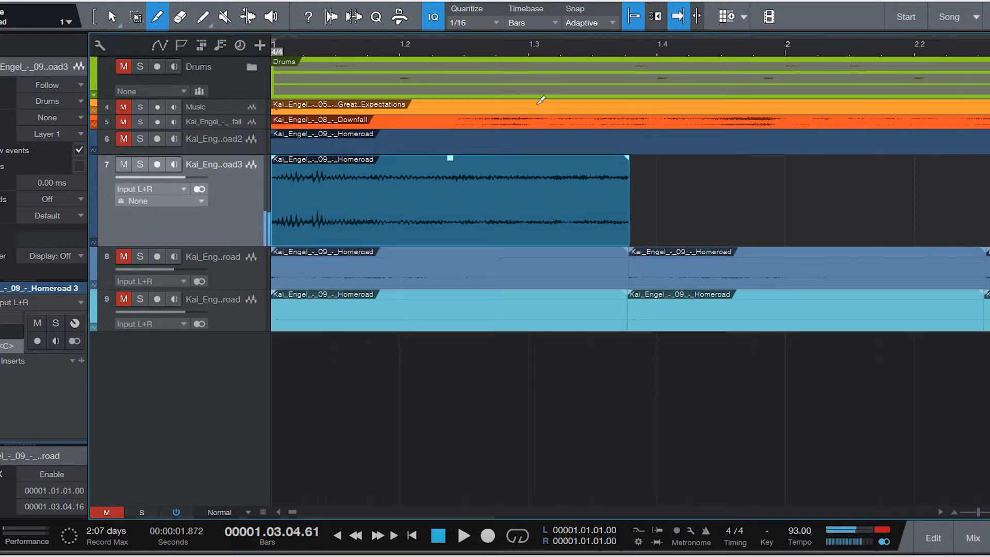
click(567, 192)
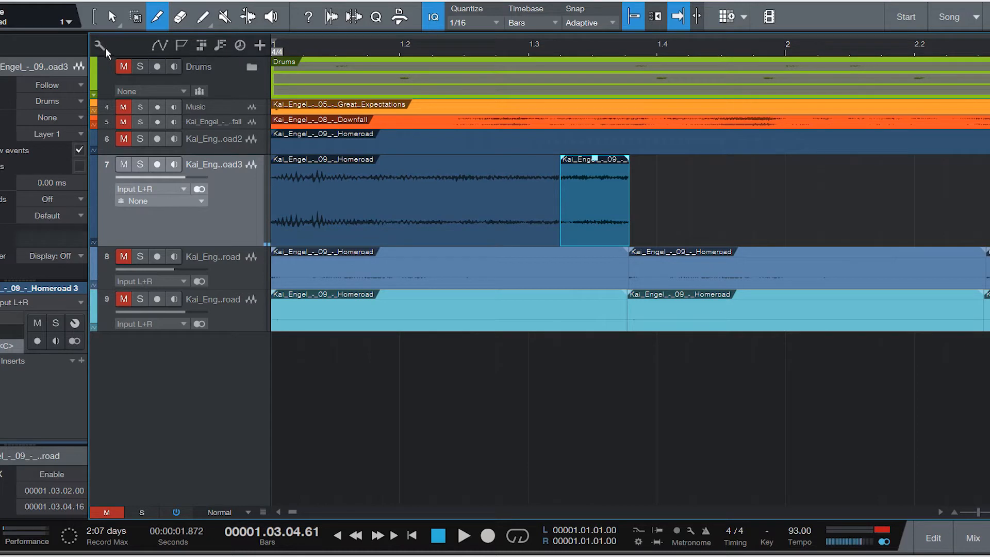
- Move the short end piece from track 7 onto a new track below track 9, at the song start
click(112, 17)
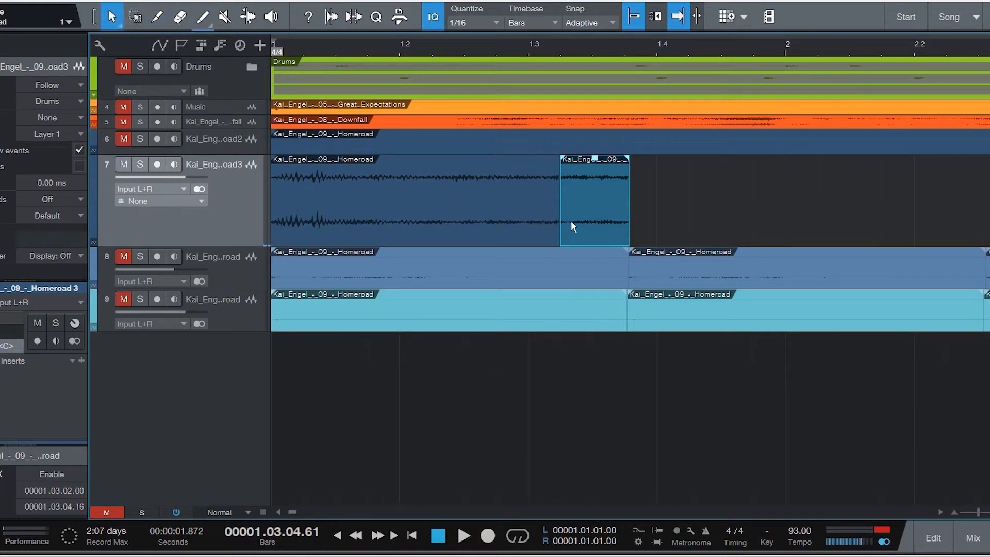
key(f)
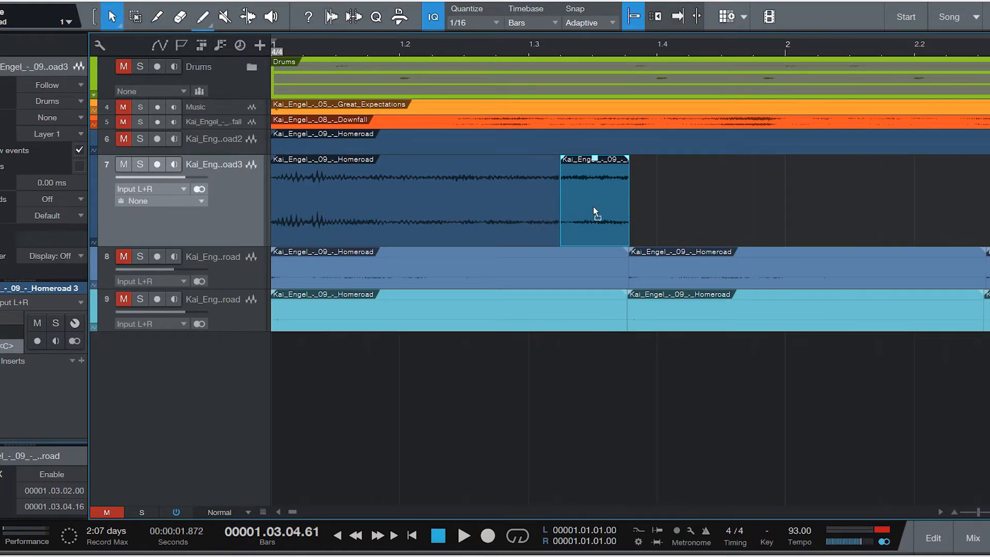
drag(565, 261, 307, 369)
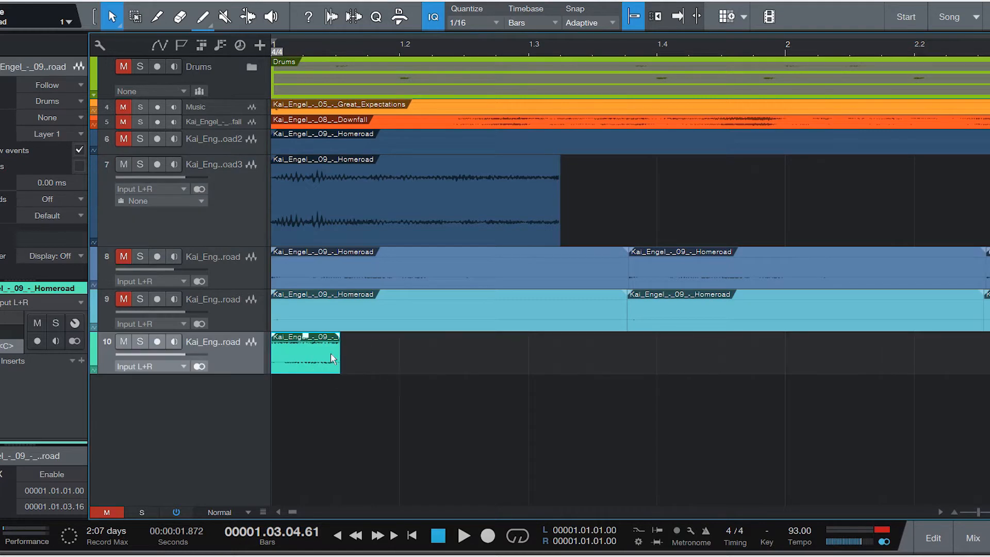
- Duplicate the short piece on track 10 and nudge the copy earlier to 1.01.03.00
key(d)
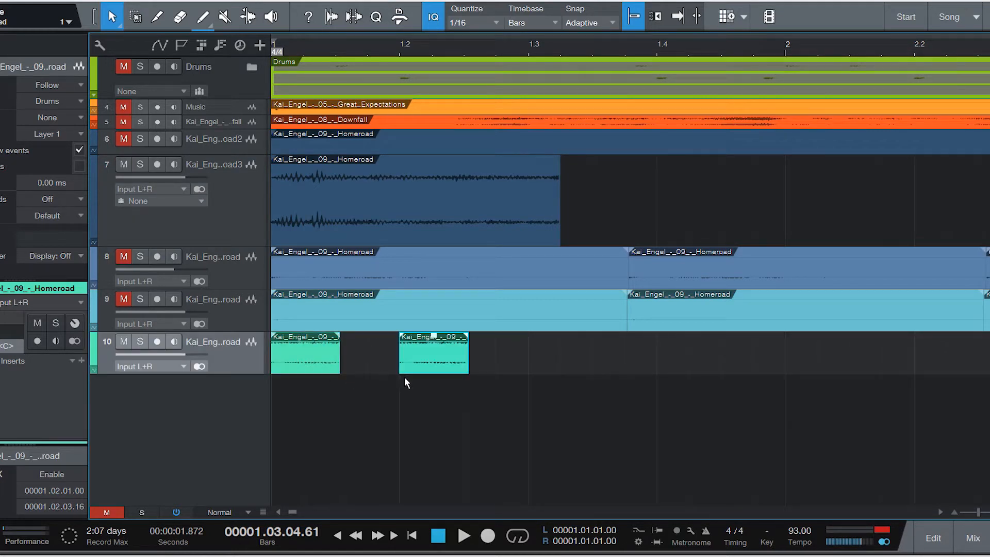
key(alt+Left)
key(alt+Left)
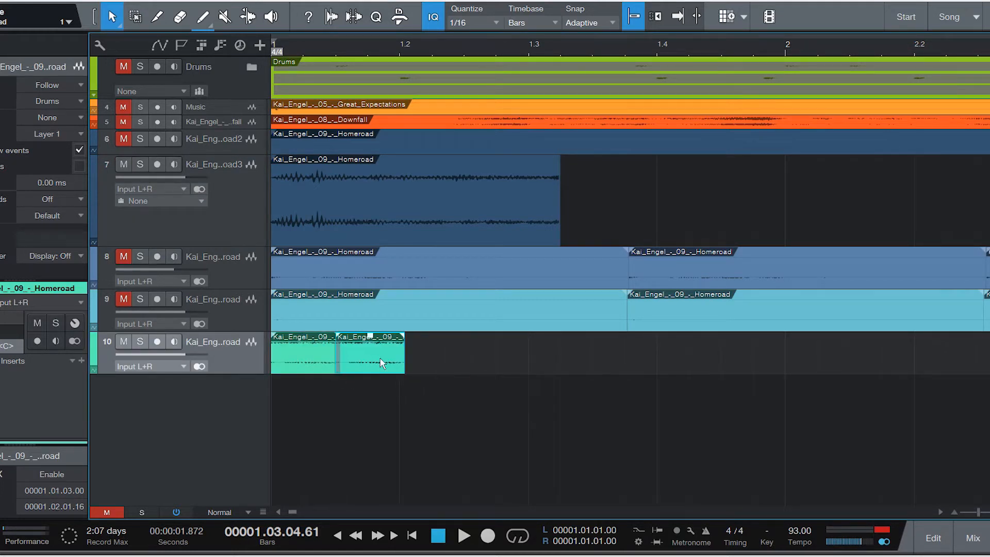
- Trim the overlap between the two short slices on track 10 and place the copy at 1.01.03.00
key(alt+Right)
drag(338, 353, 330, 352)
click(375, 356)
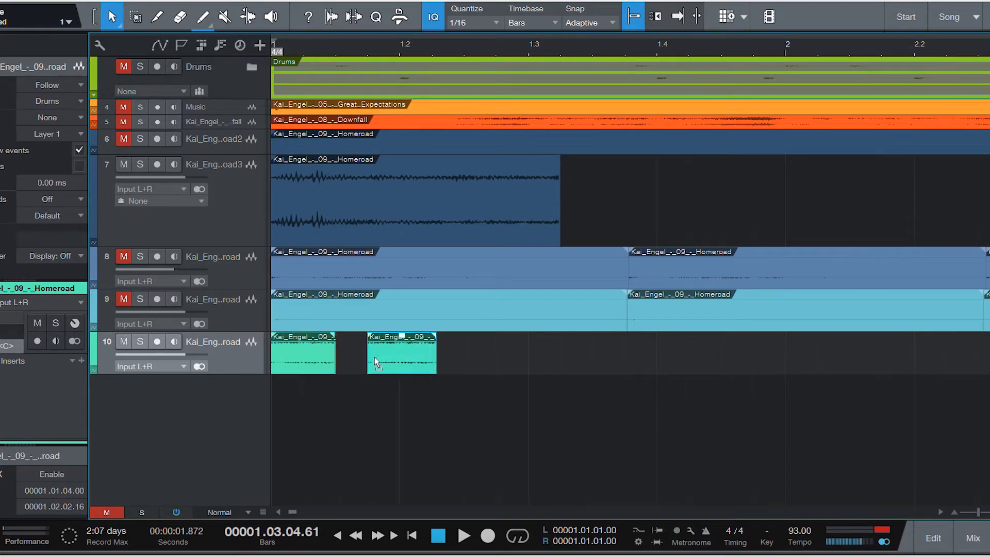
key(alt+Left)
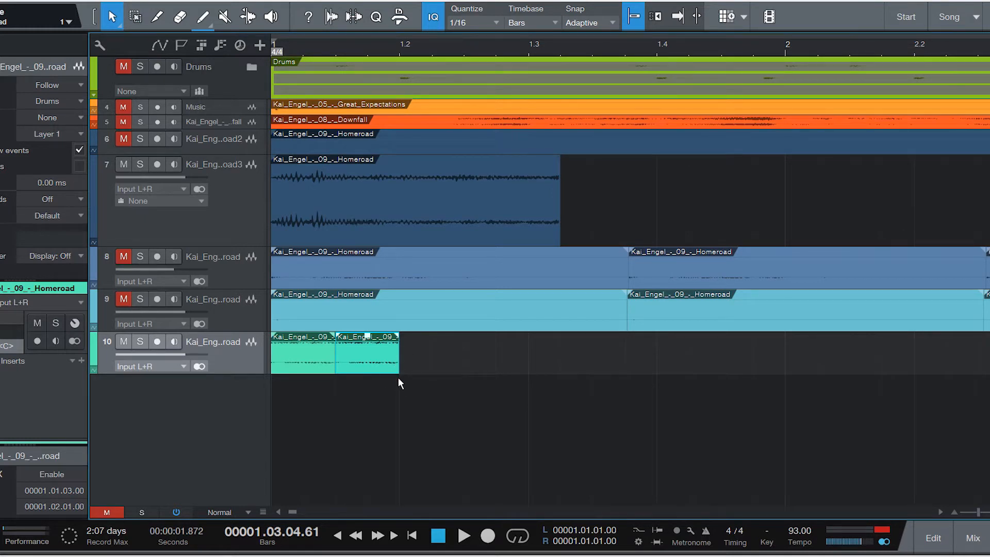
- Duplicate the short slice on track 10 six times to fill bar 1 and return the playhead to the song start
key(d)
key(d)
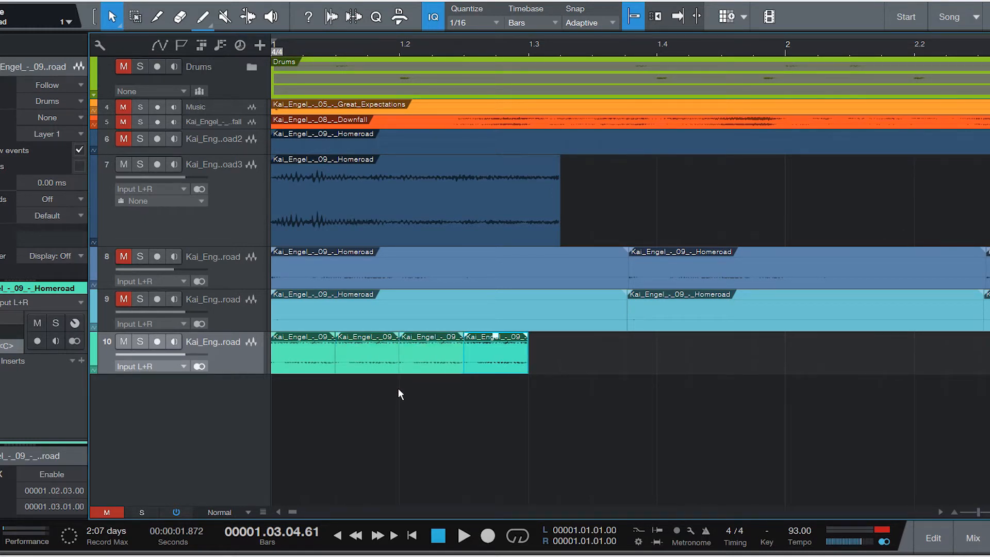
key(d)
key(d)
key(d)
key(d)
key(comma)
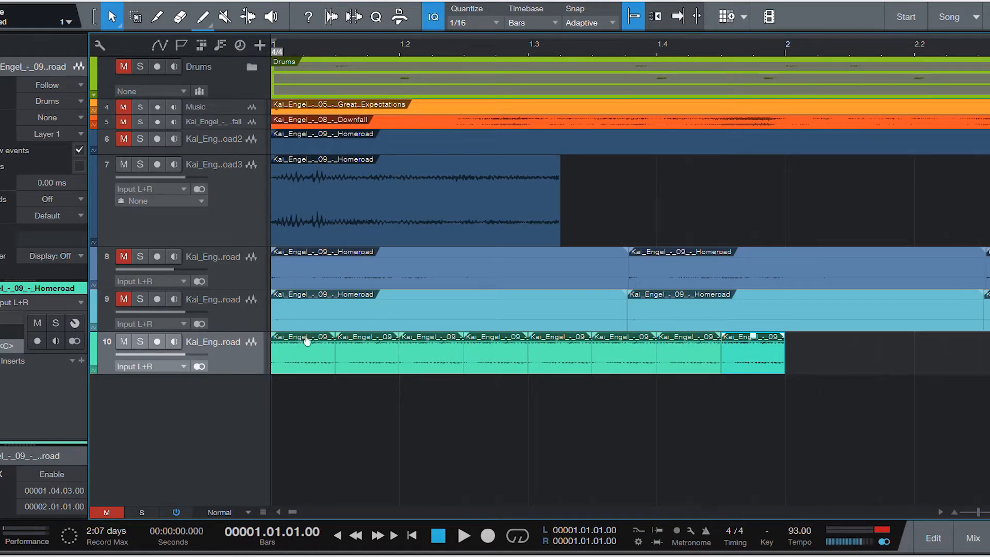
- Turn on autoscroll and play the track 7 slice together with the repeated slices on track 10
click(406, 190)
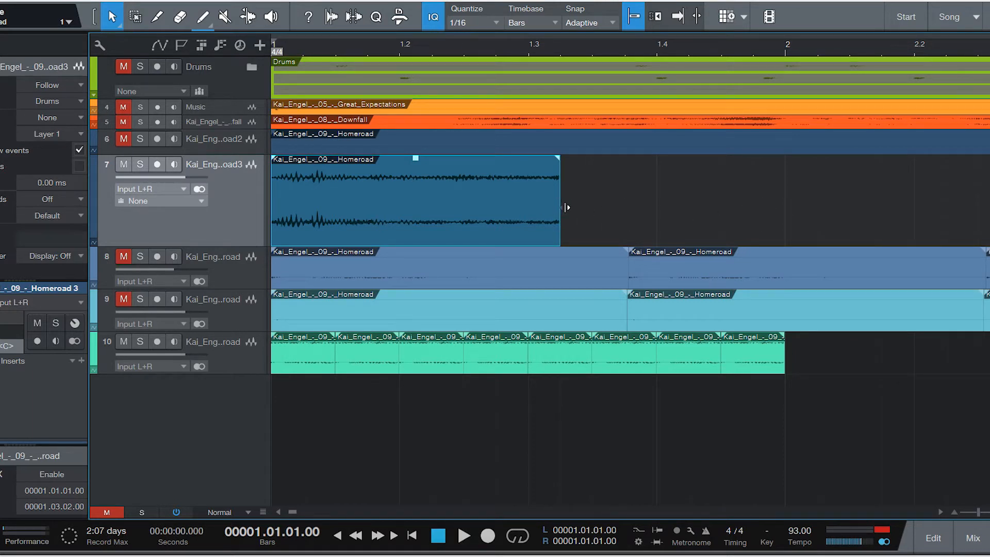
click(499, 358)
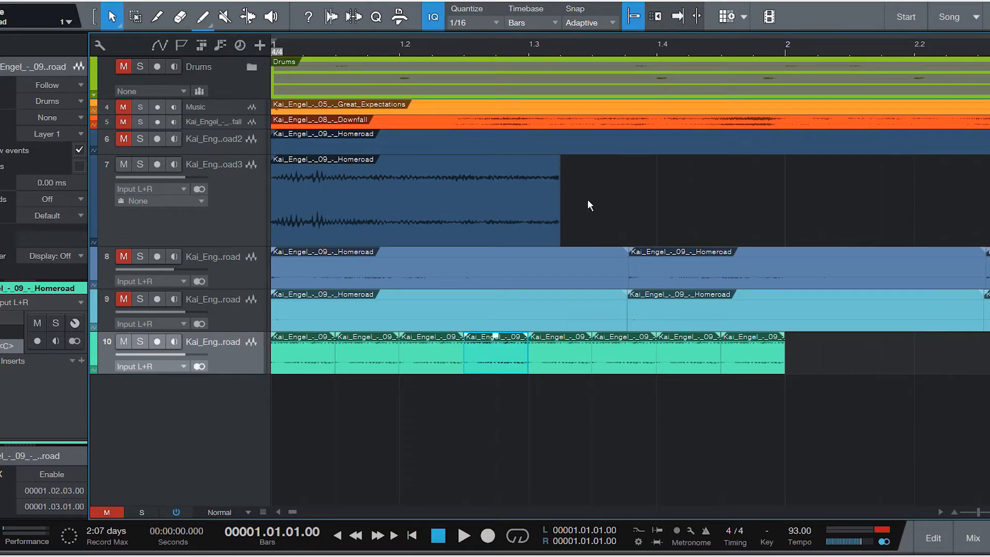
click(306, 353)
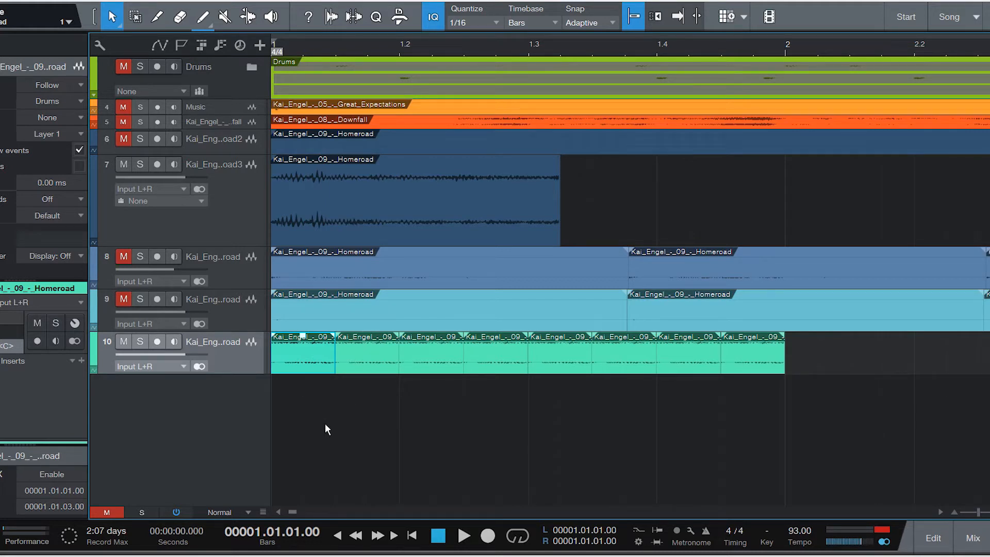
key(f)
key(space)
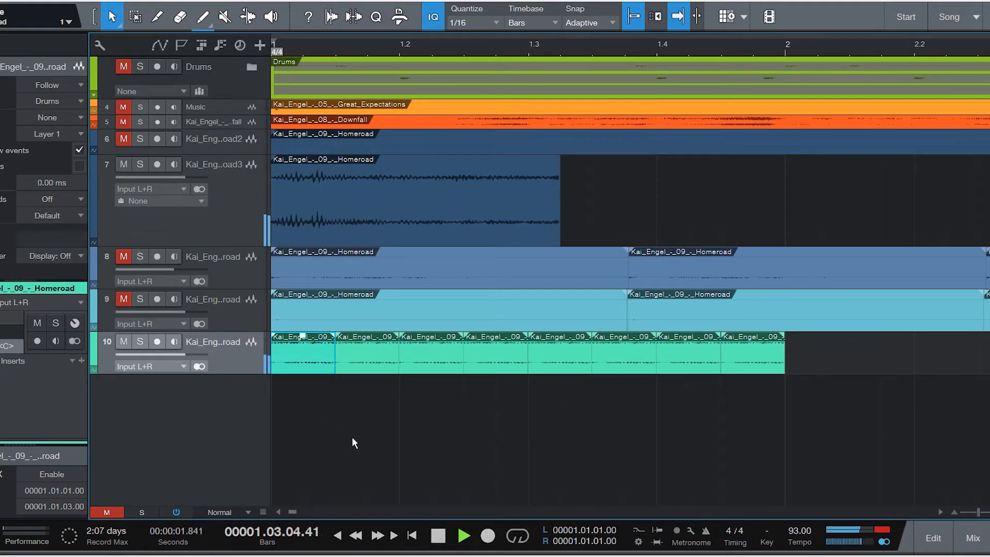
key(space)
- Undo the duplications on track 10 until only the first short slice remains
click(356, 368)
key(ctrl+z)
key(ctrl+z)
key(ctrl+z)
key(ctrl+z)
key(ctrl+z)
key(ctrl+z)
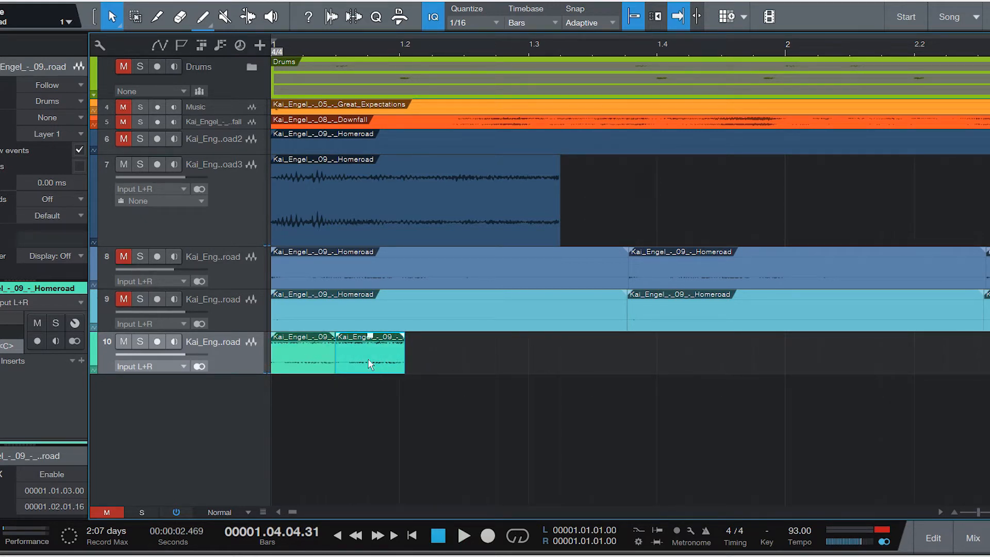
key(ctrl+z)
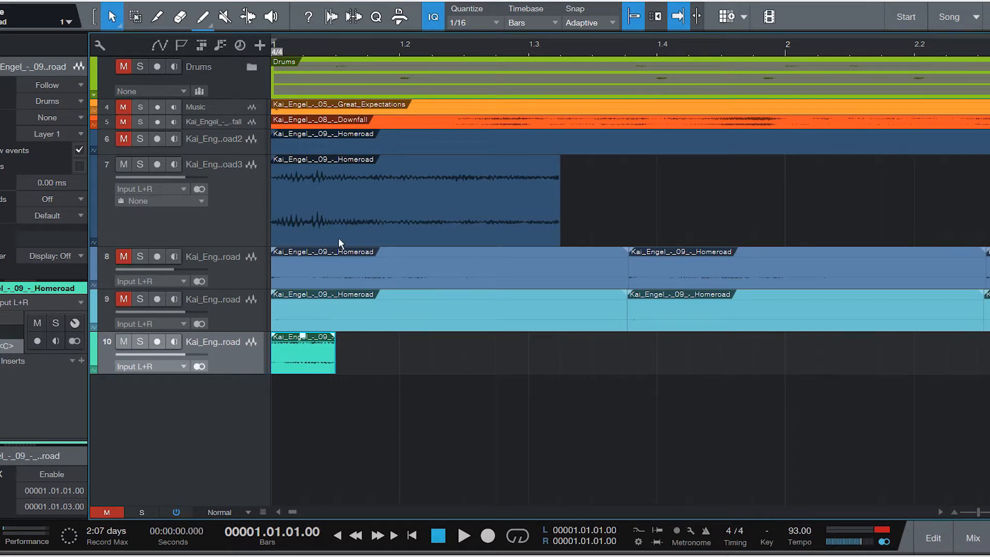
- Try duplicating the short slice on track 10 and play the join between the two pieces
scroll(330, 47, up, 5)
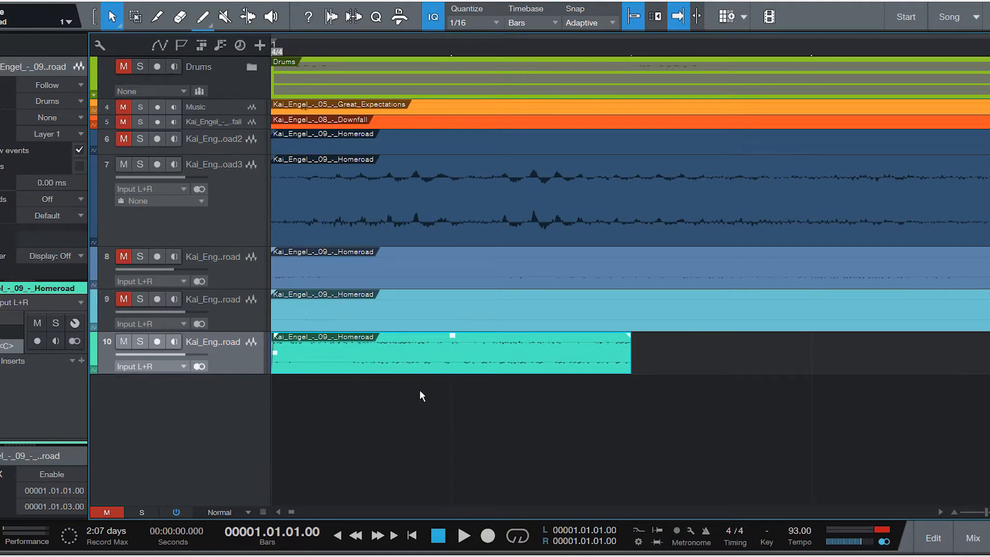
key(d)
key(space)
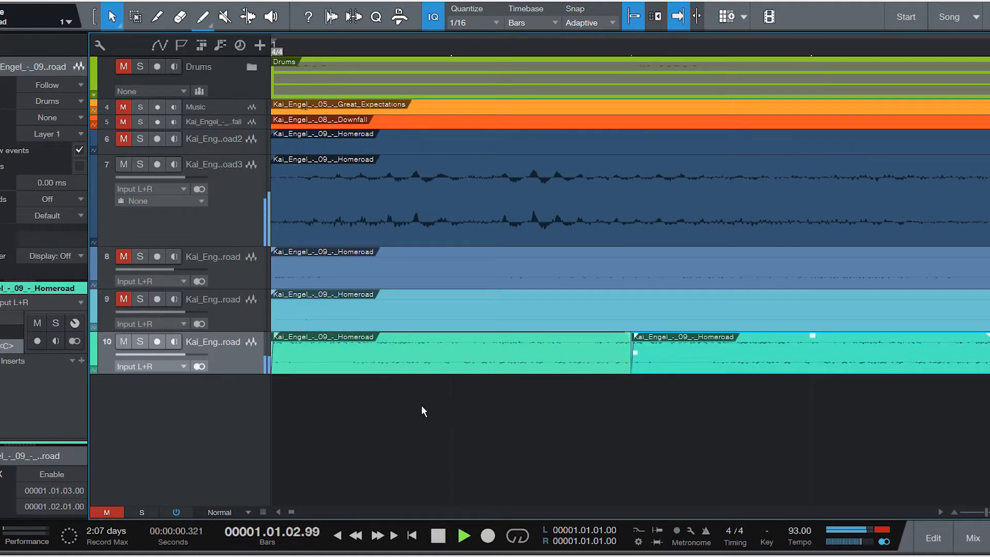
key(space)
key(Home)
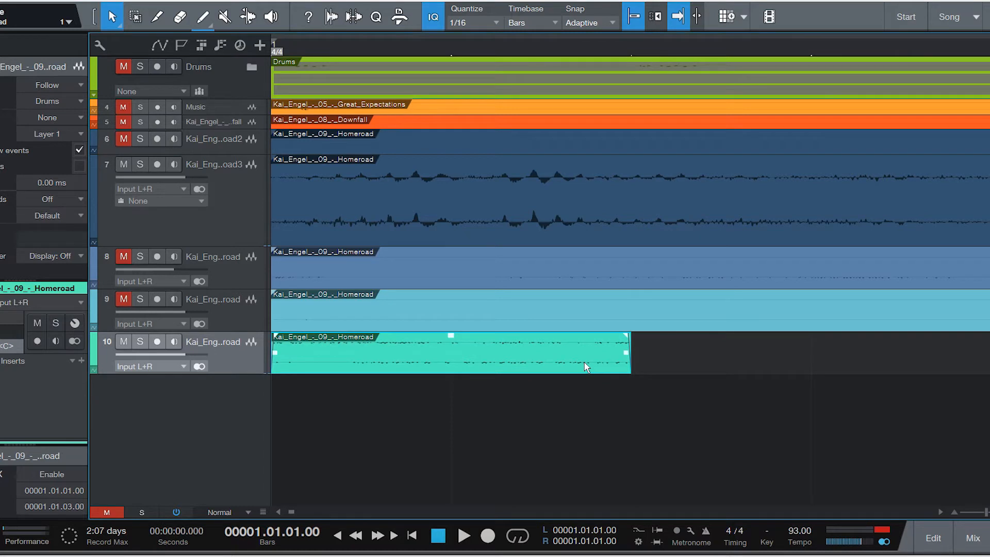
- Duplicate the short slice on track 10, audition the join, and keep duplicating until eight slices fill bar 1
key(d)
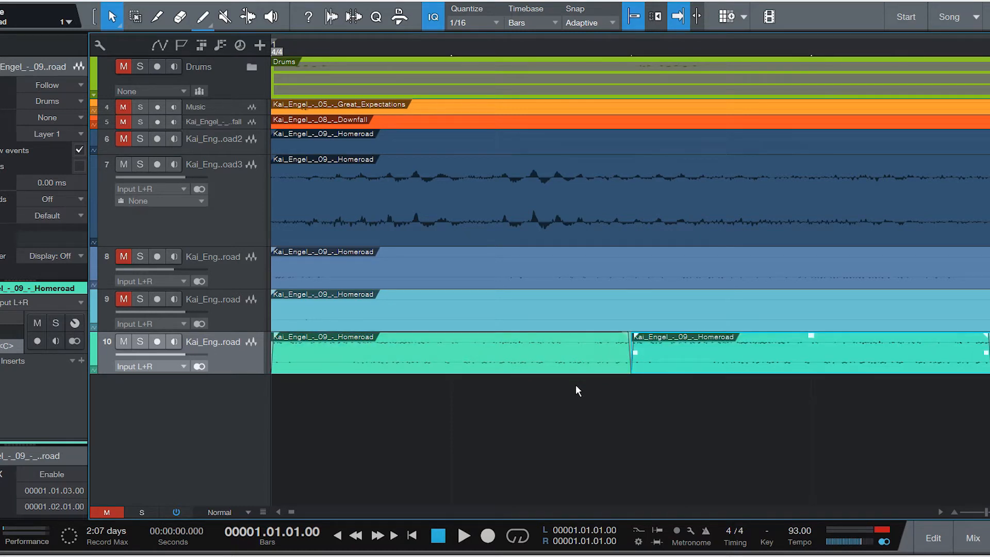
key(space)
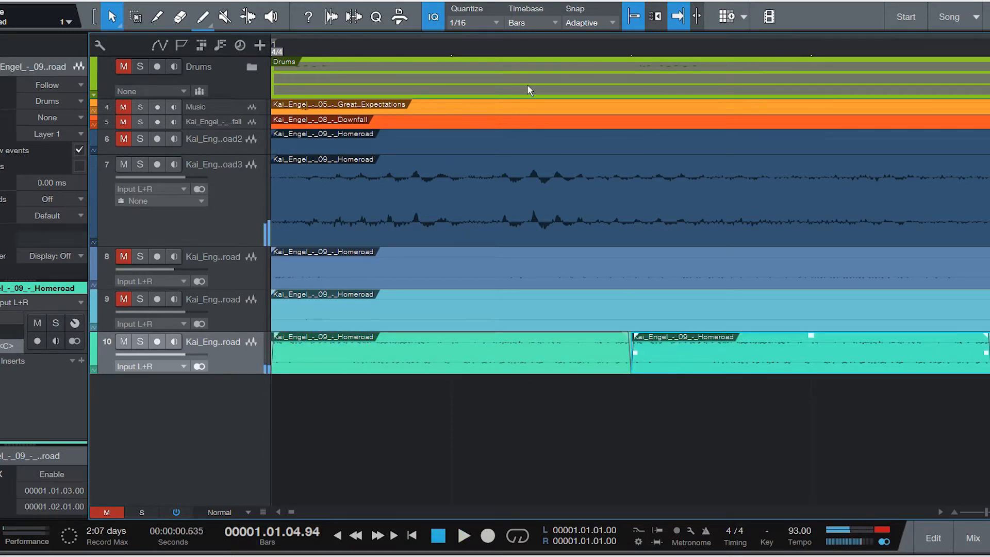
scroll(506, 40, down, 5)
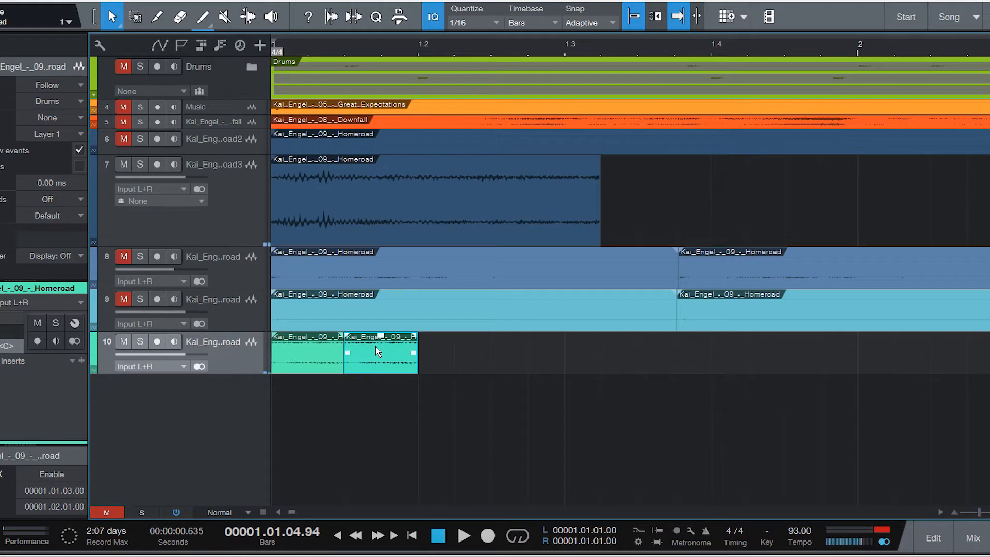
key(d)
key(d)
key(d)
key(d)
key(d)
key(d)
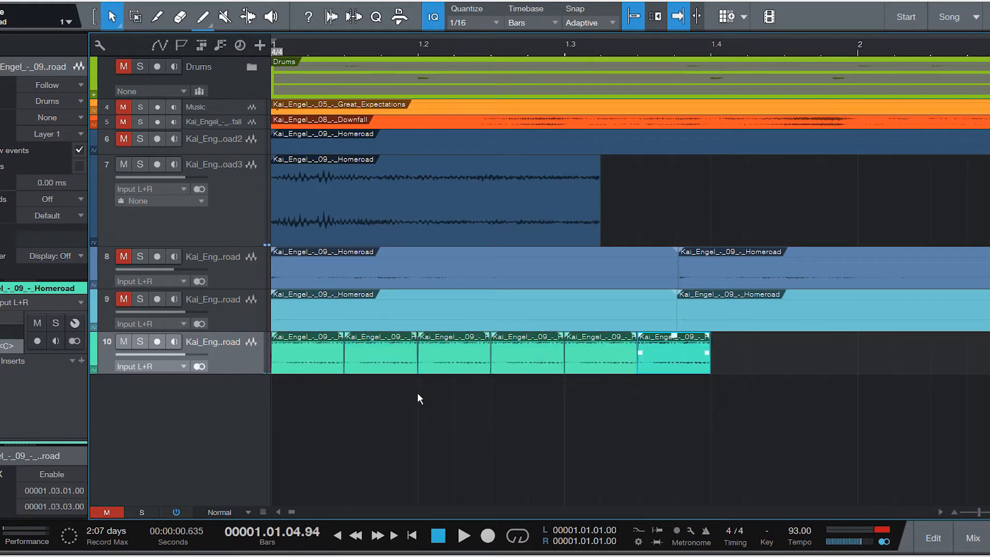
- Play bar 1 from the song start, select the track 7 slice, and return the playhead to the start
key(comma)
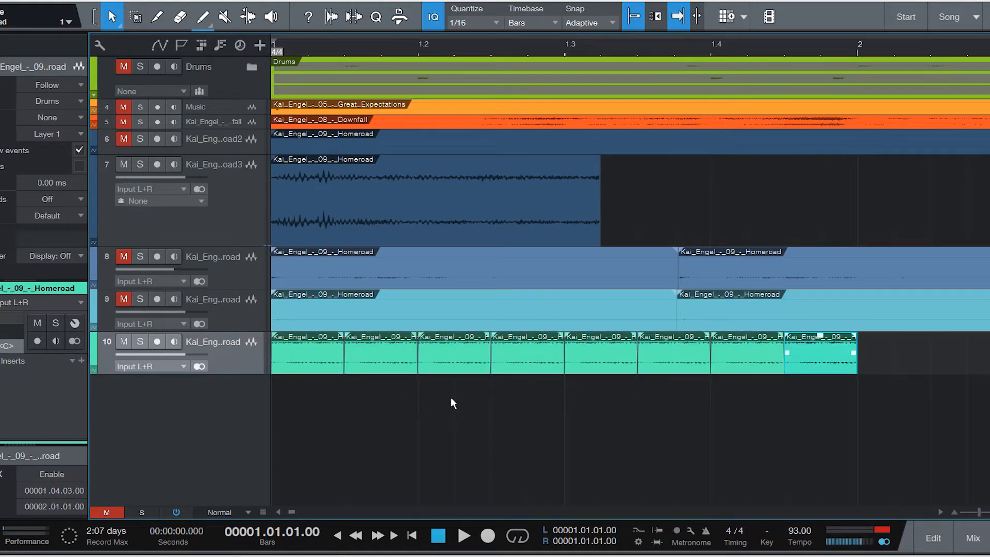
key(space)
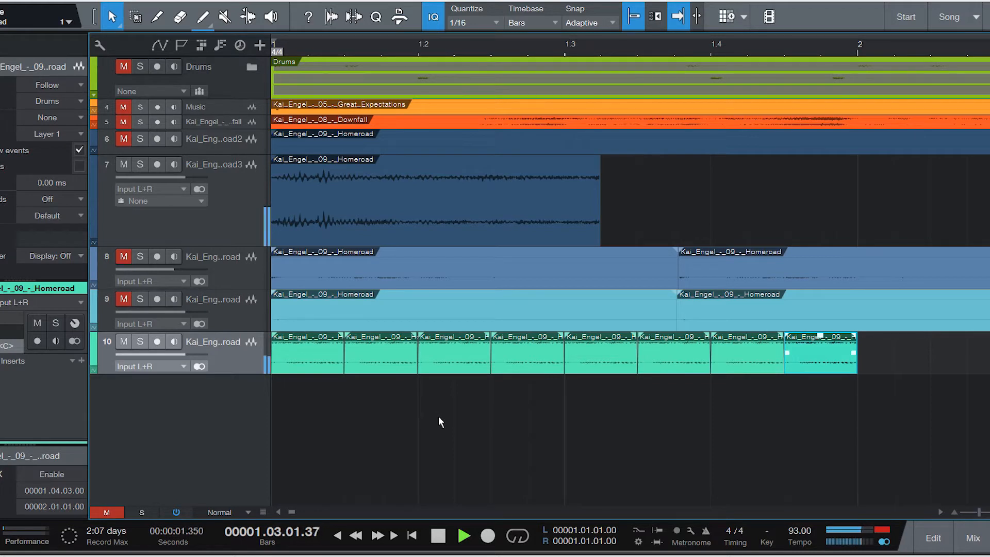
key(space)
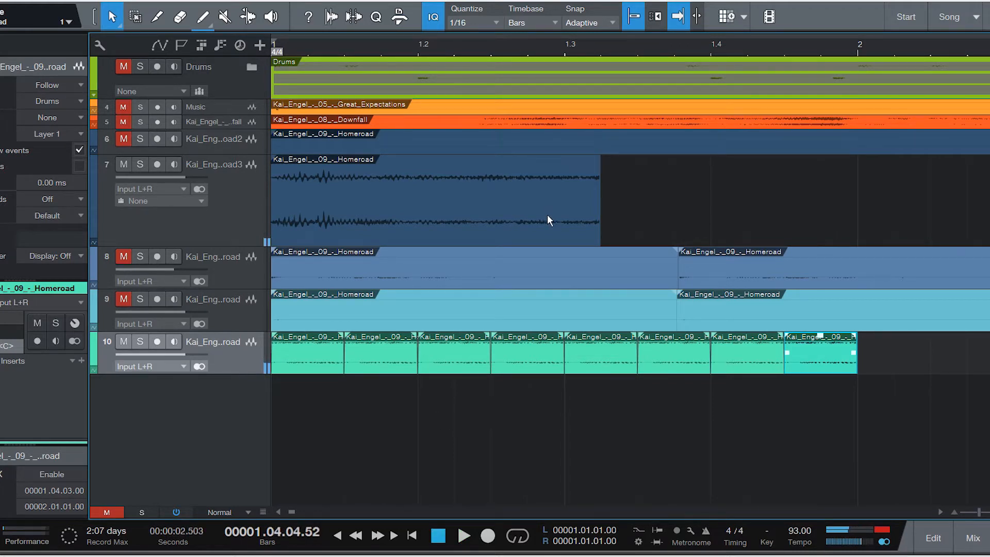
click(521, 209)
key(comma)
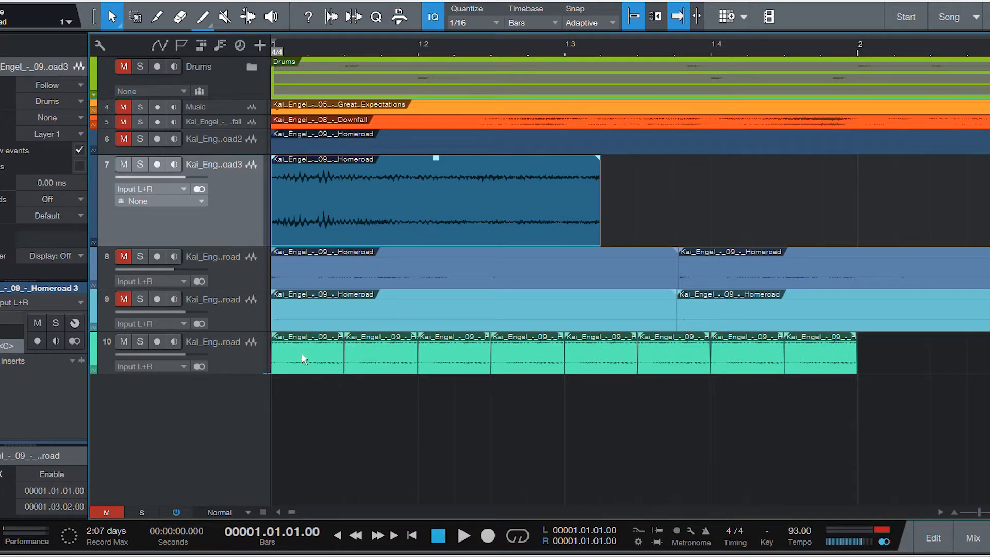
- Raise the volume of track 10 to +1.8 and play bar 1 to hear the balance
click(454, 353)
drag(185, 354, 194, 354)
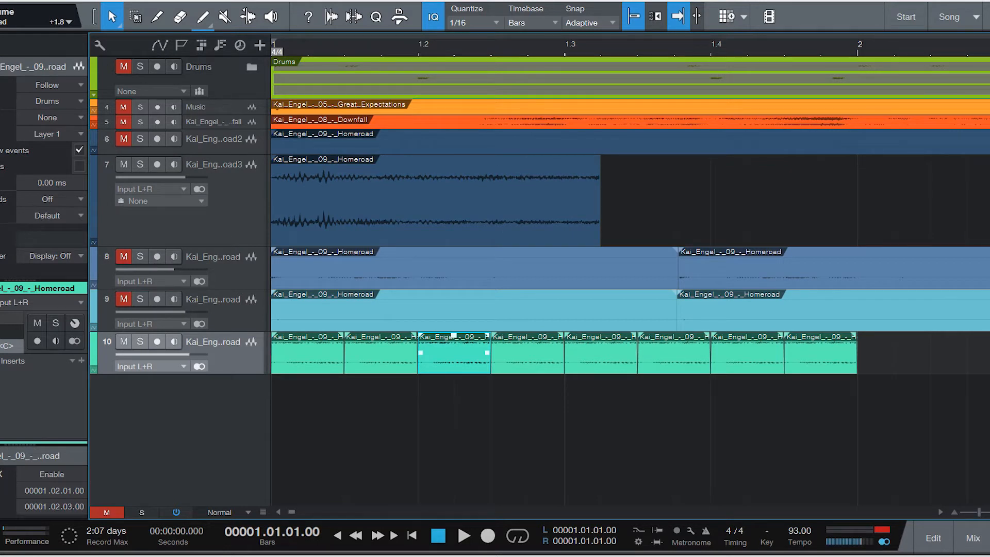
key(space)
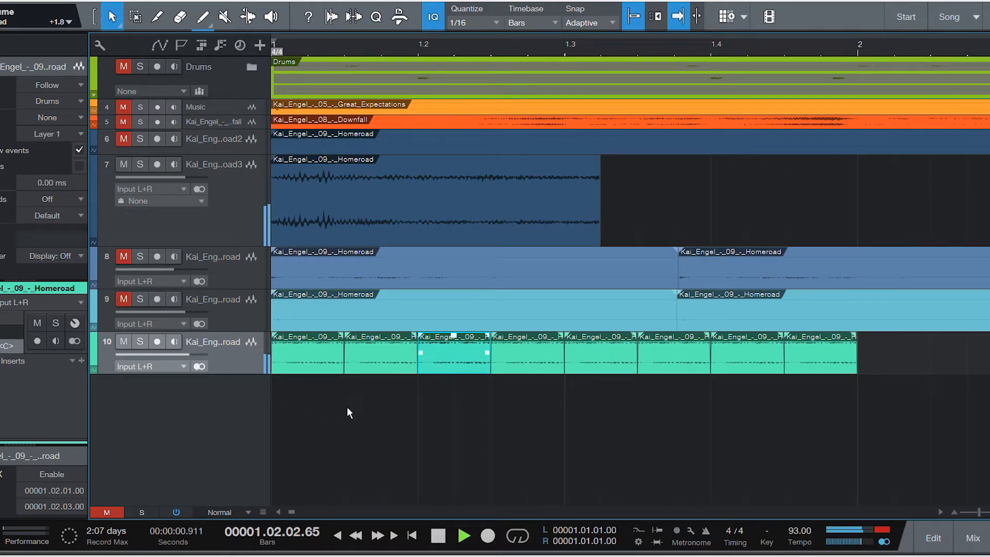
key(space)
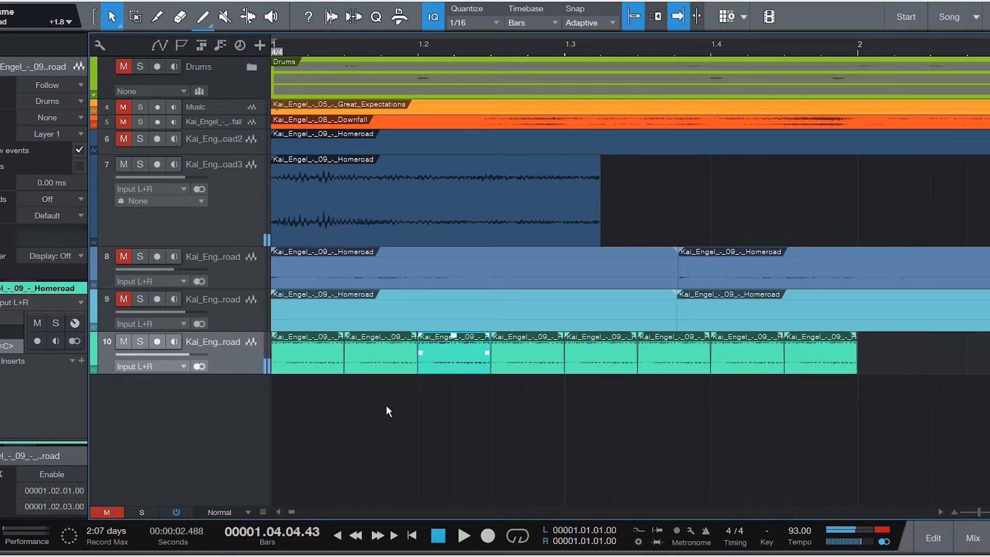
- Copy the slice on track 7 and paste it at the start of bar 2
scroll(454, 55, down, 2)
scroll(454, 55, down, 3)
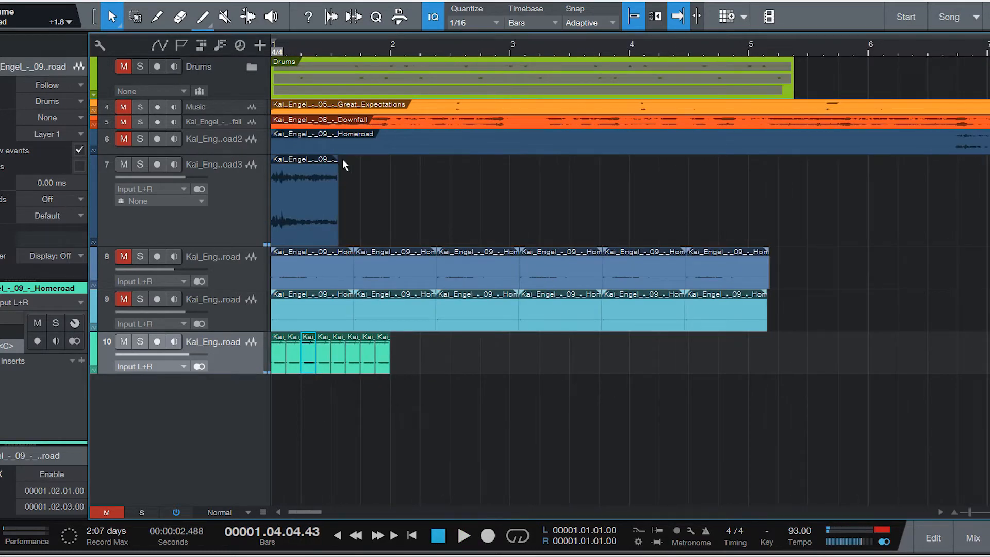
click(300, 189)
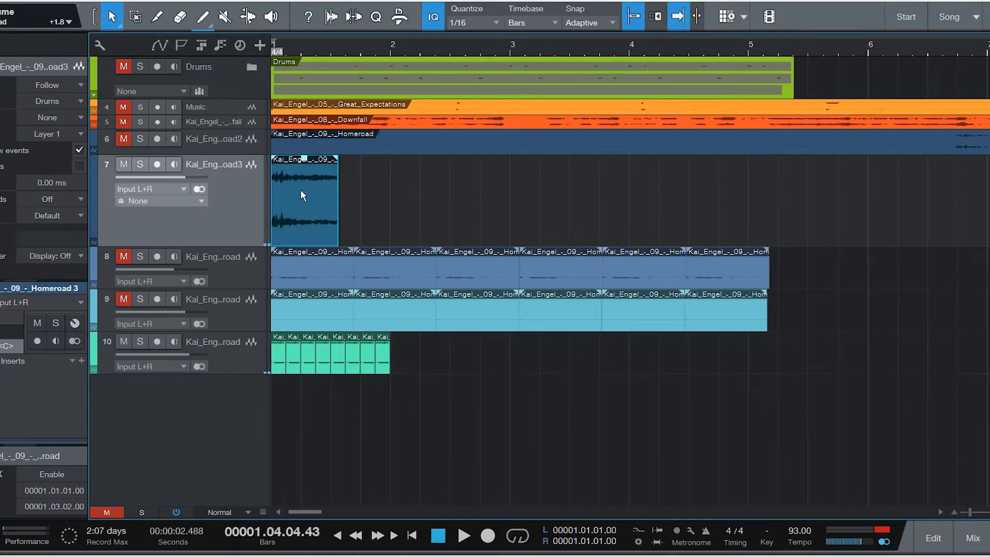
click(392, 54)
key(ctrl+v)
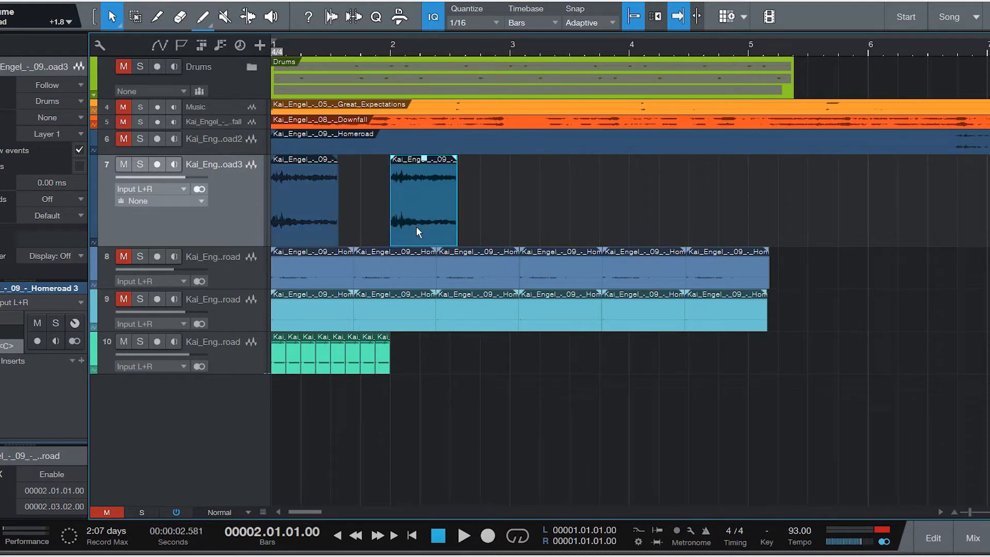
- Duplicate all eight slices on track 10 into bar 2 and return the playhead to the song start
drag(412, 355, 271, 363)
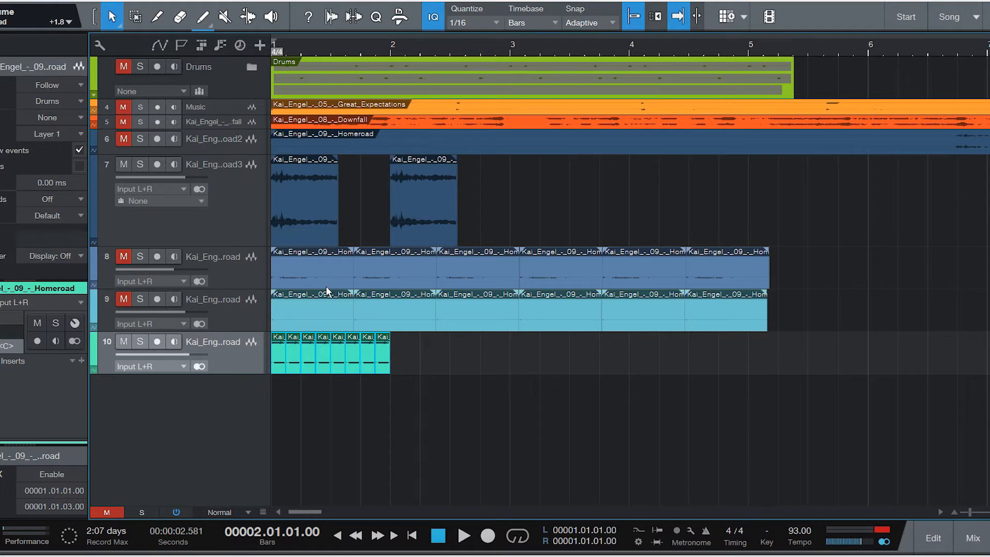
key(ctrl+d)
key(Home)
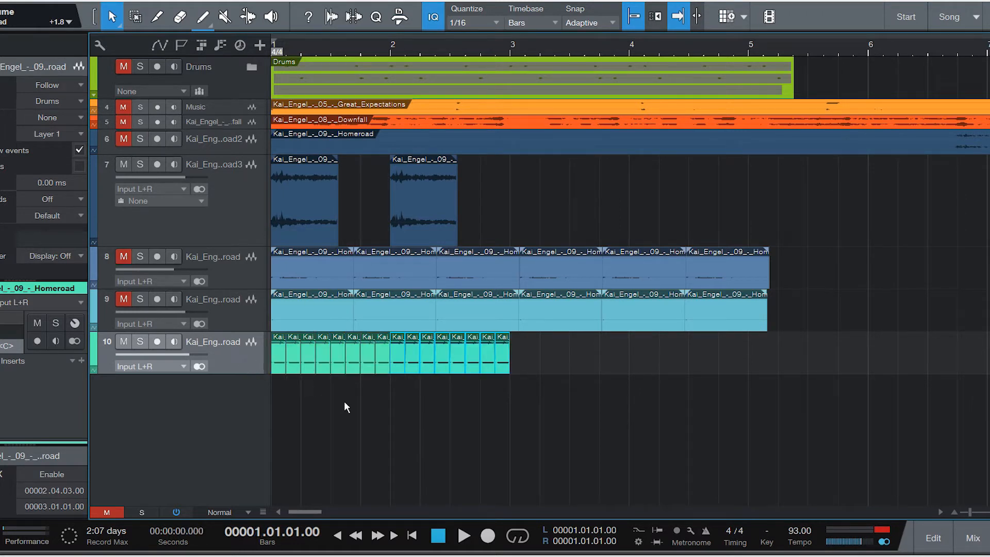
- Play back bars 1 and 2 with the slices on tracks 7 and 10
click(315, 181)
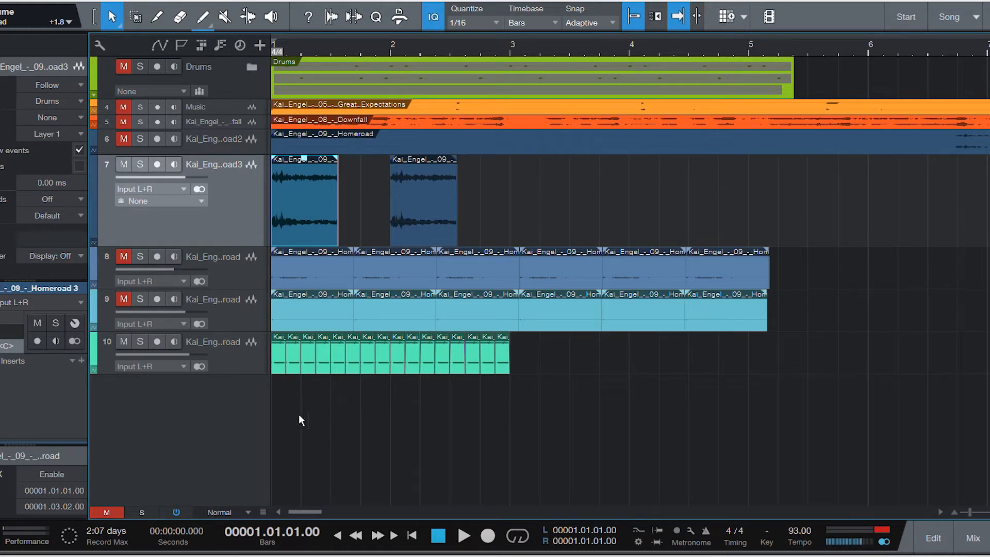
key(space)
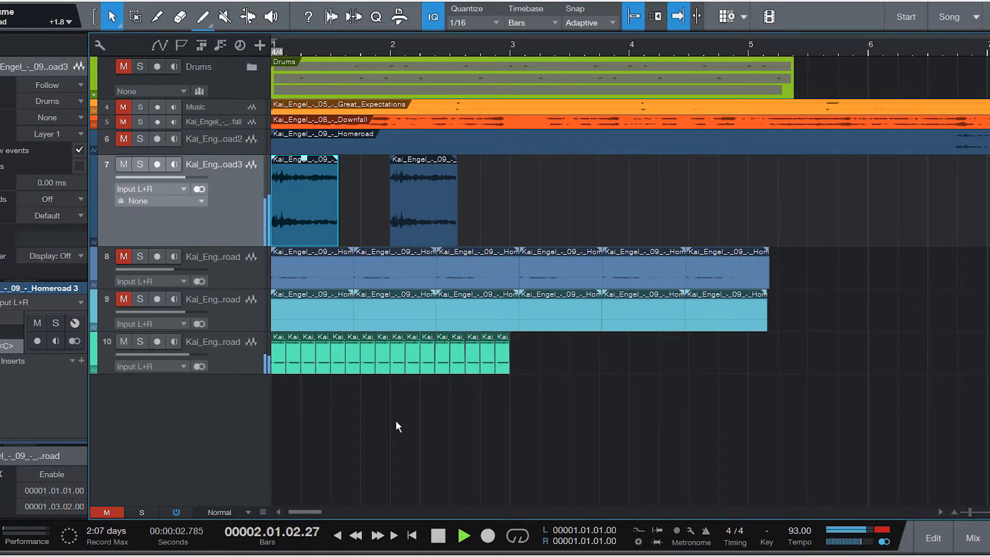
key(space)
- Paste copies of the track 7 slice at the starts of bars 3 and 4
click(402, 197)
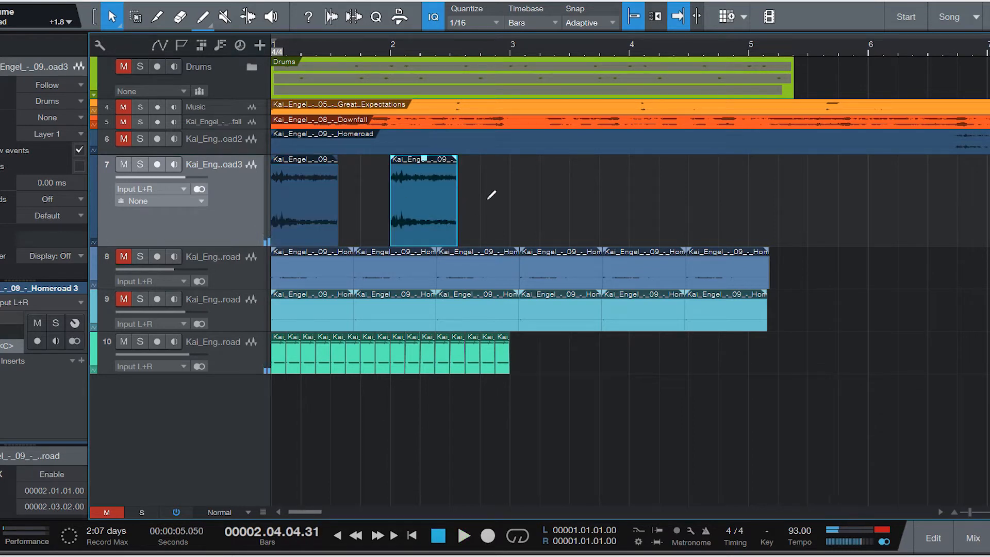
click(510, 48)
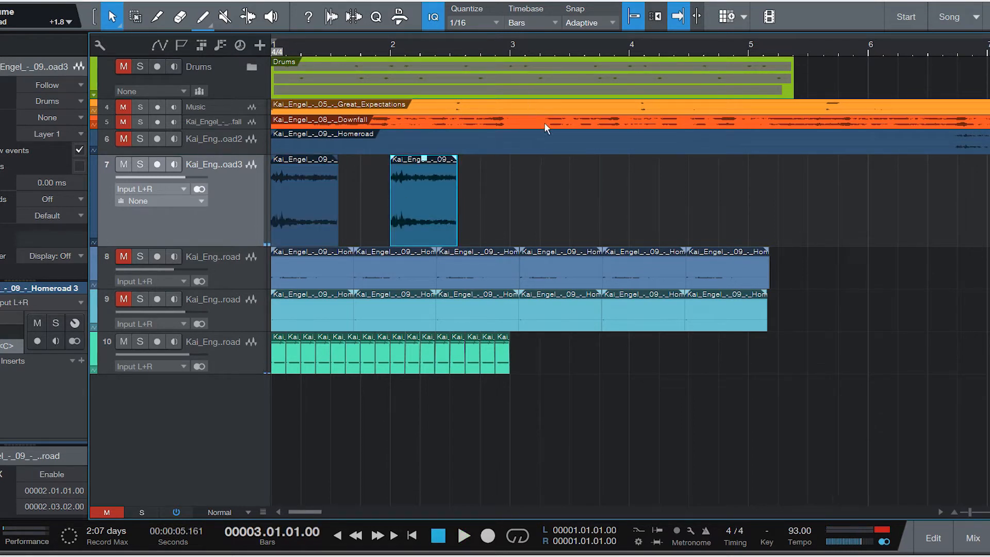
key(ctrl+v)
click(633, 58)
key(ctrl+v)
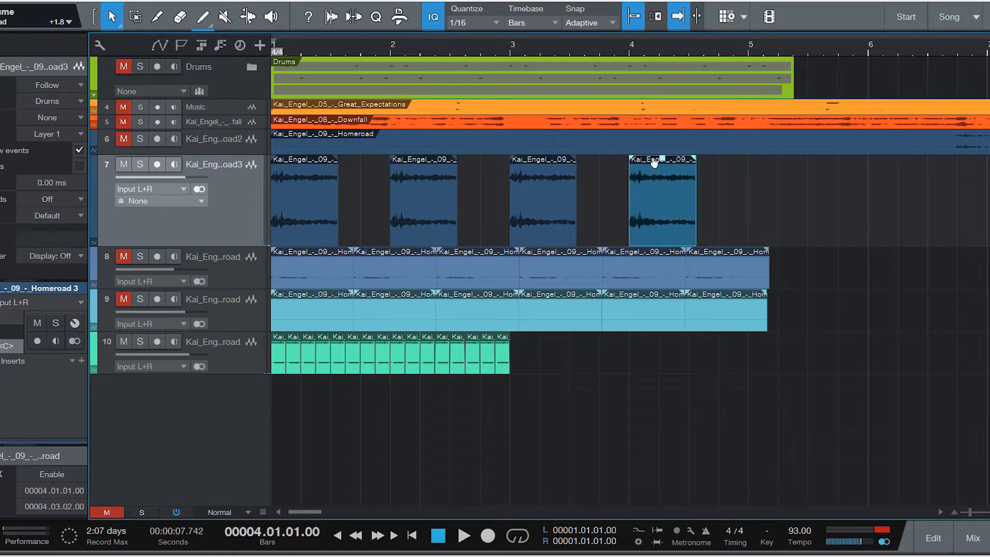
- Duplicate the track 10 slices from bars 1 and 2 into bars 3 and 4 and return the playhead to the song start
click(367, 365)
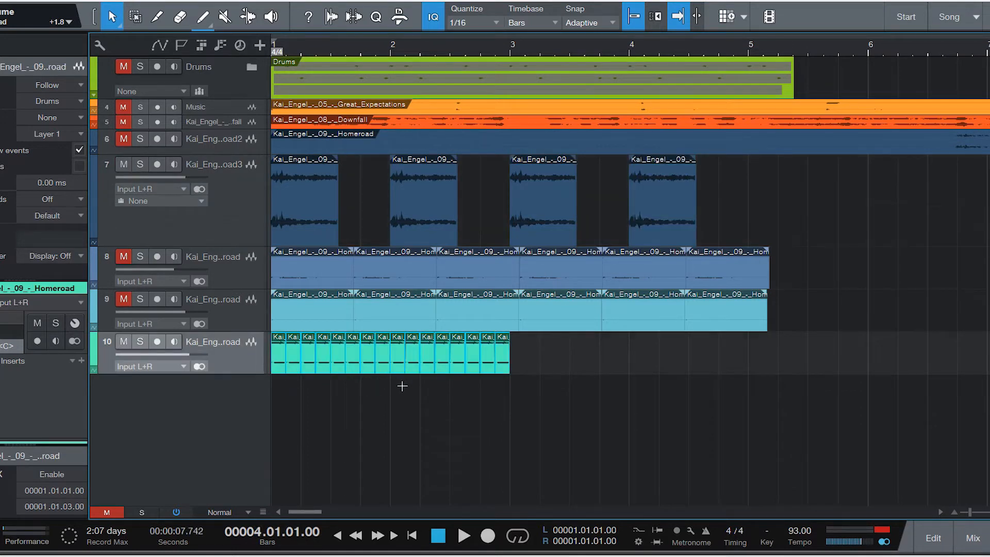
click(510, 49)
key(ctrl+v)
key(comma)
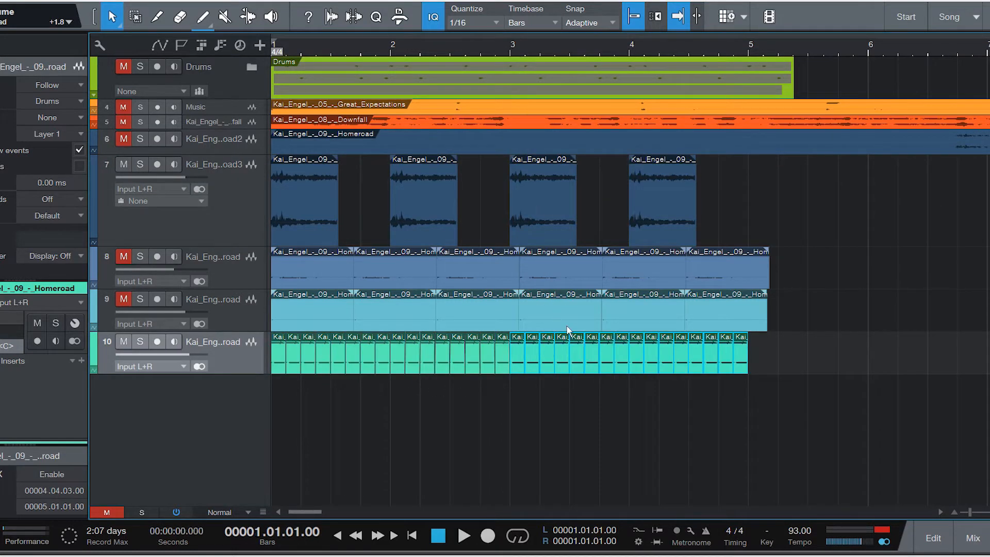
- Play back the four bars with the slices on tracks 7 and 10 from the song start
click(791, 75)
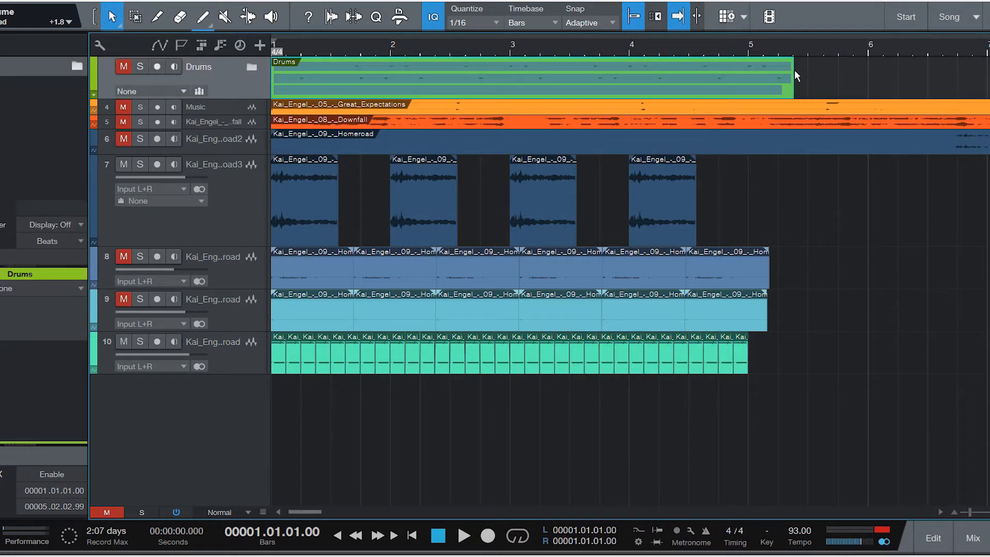
click(536, 407)
key(comma)
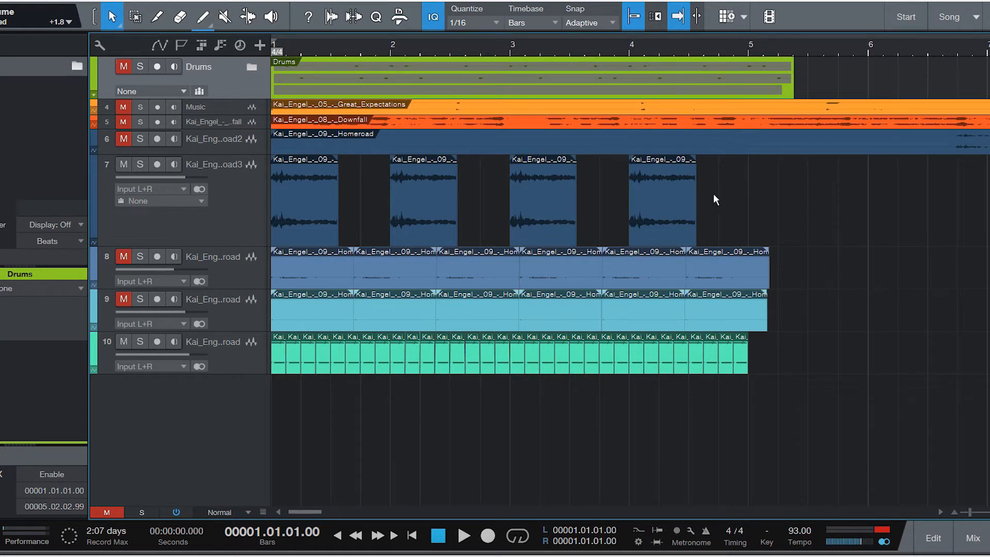
key(space)
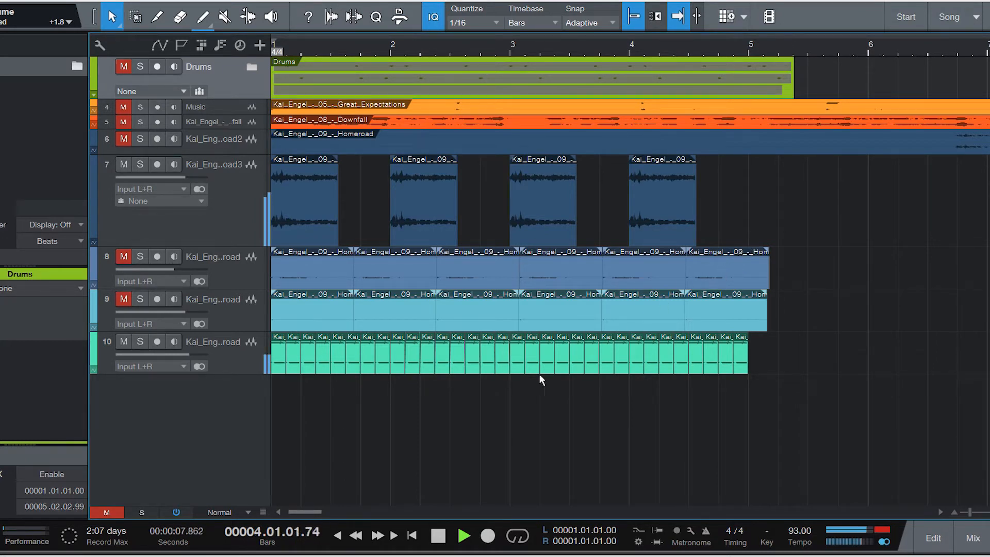
key(space)
key(Home)
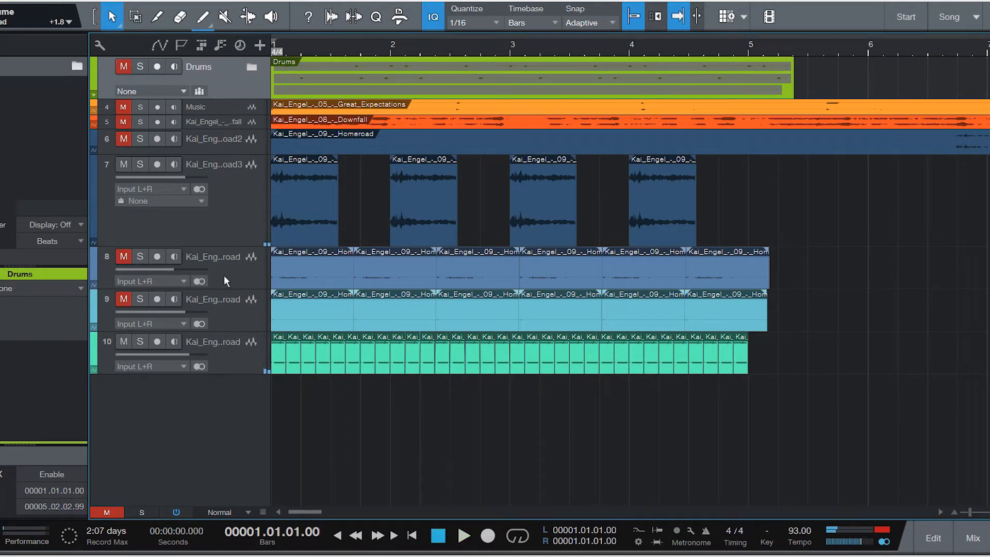
- Shrink the muted track 8 and move it below the green slice track, and unmute the light blue slice track
click(296, 276)
click(388, 279)
drag(227, 288, 223, 255)
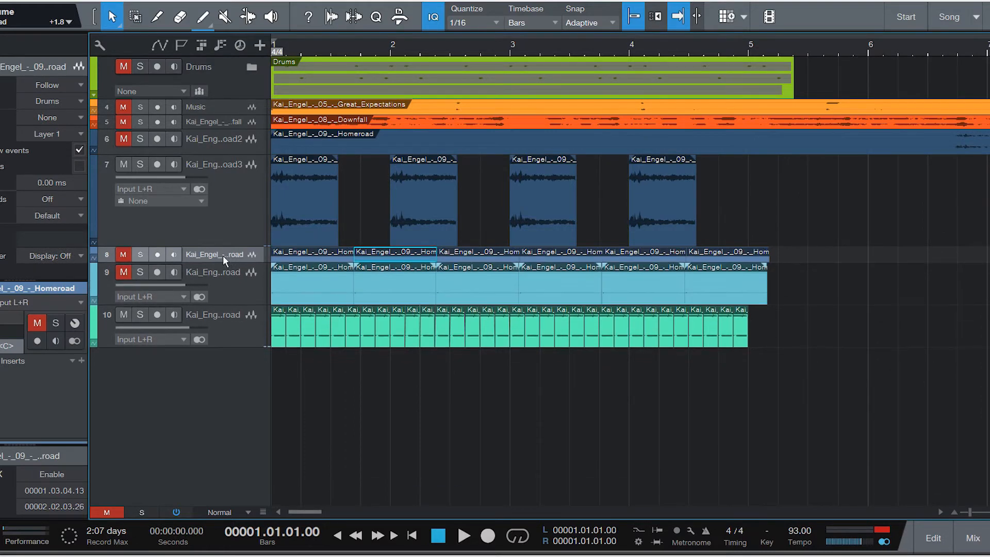
drag(237, 308, 230, 350)
key(Up)
key(Up)
click(123, 257)
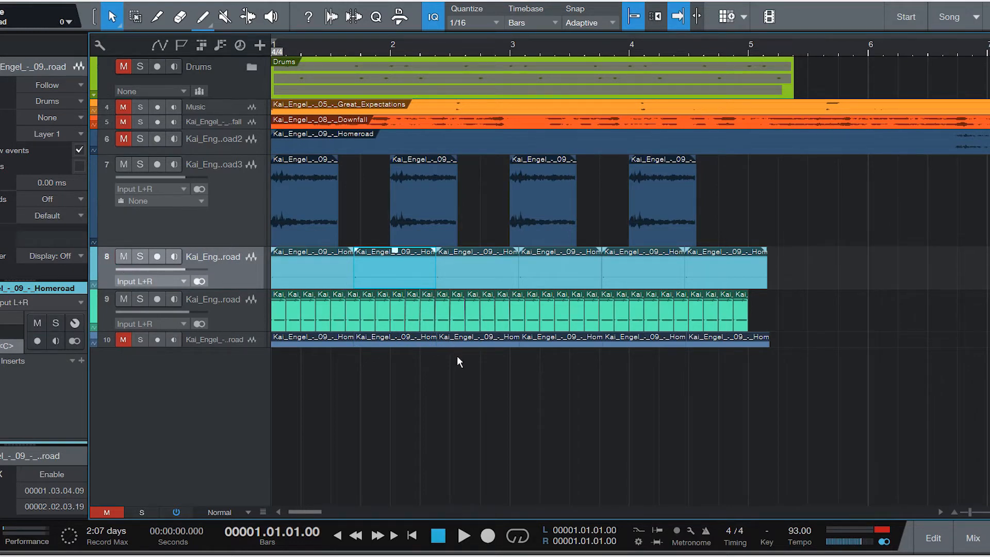
- Play back the arrangement with the light blue slices on track 8 included
key(space)
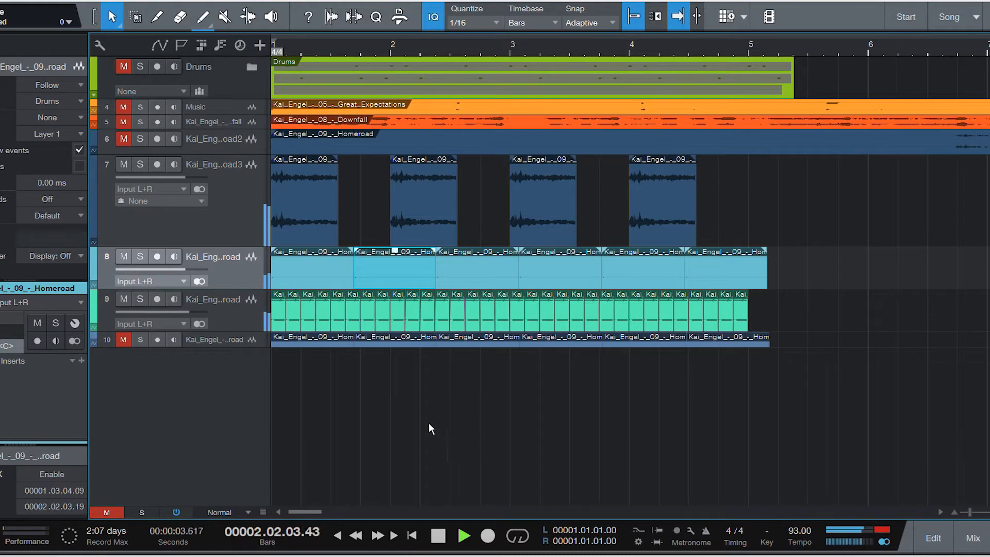
key(space)
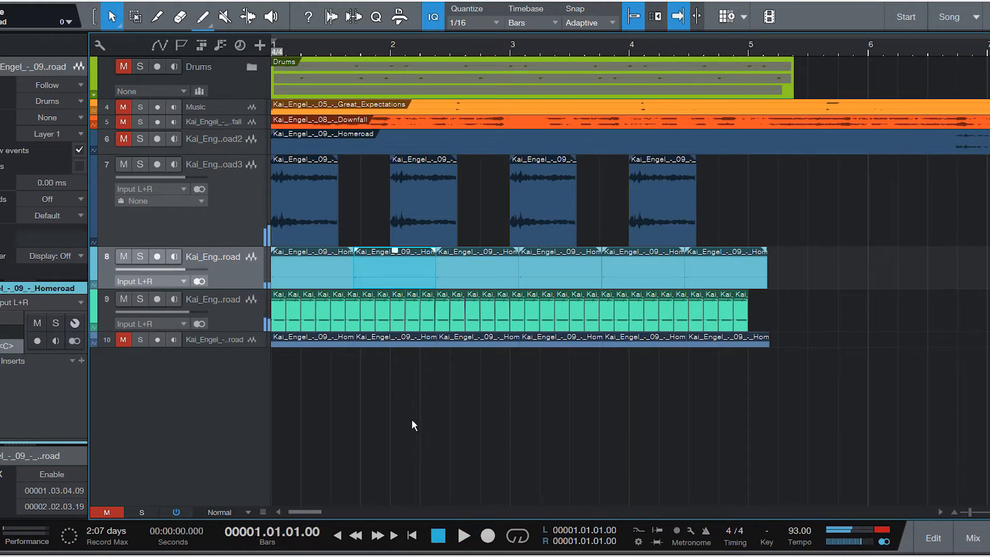
click(305, 271)
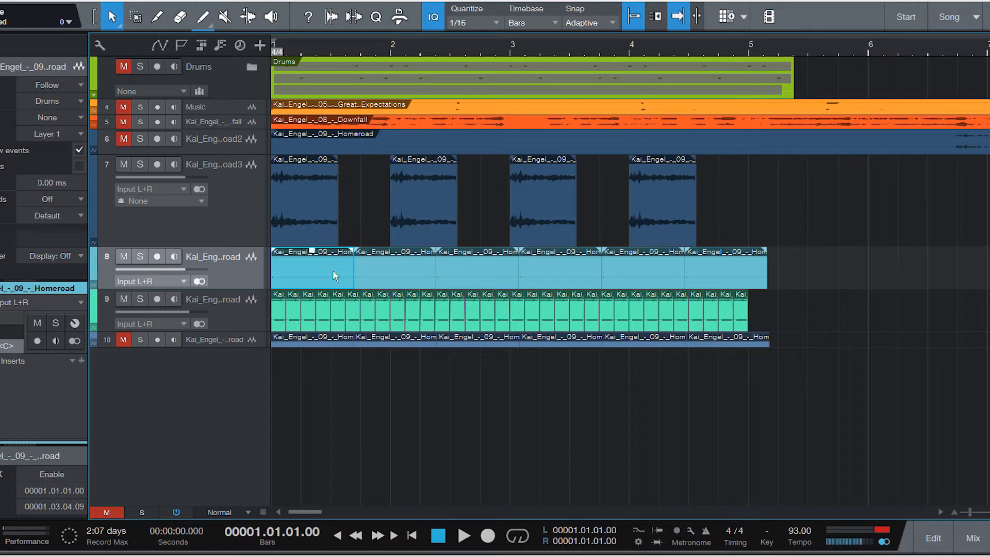
click(356, 278)
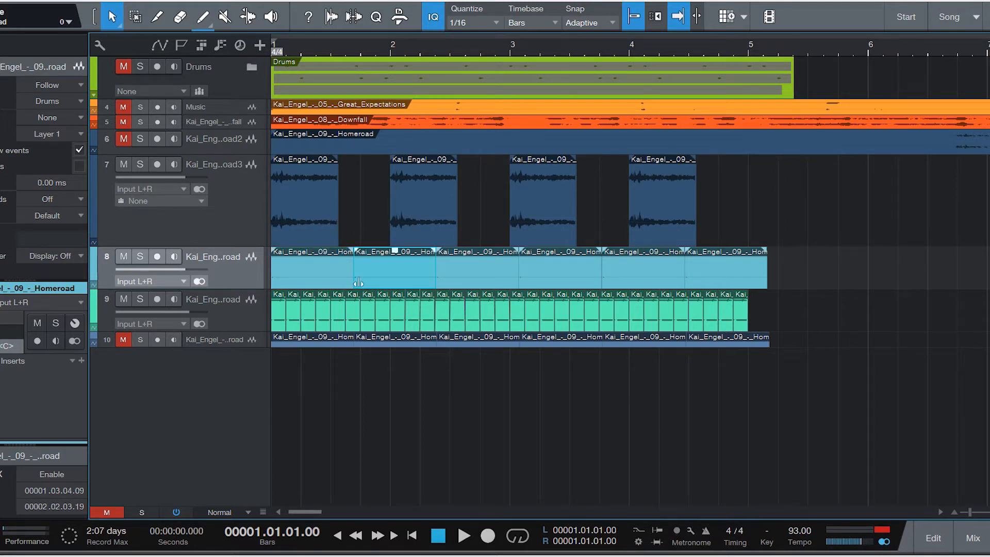
key(space)
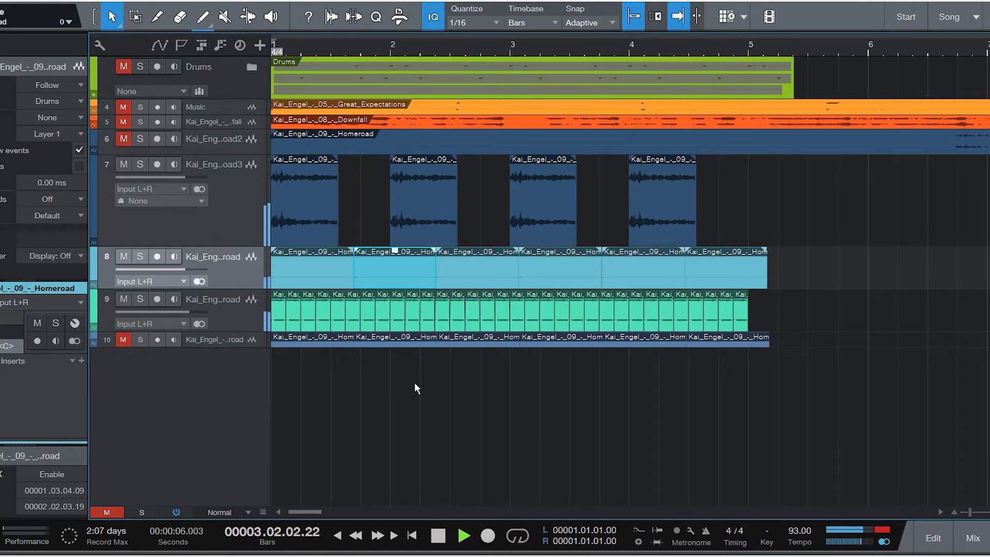
key(space)
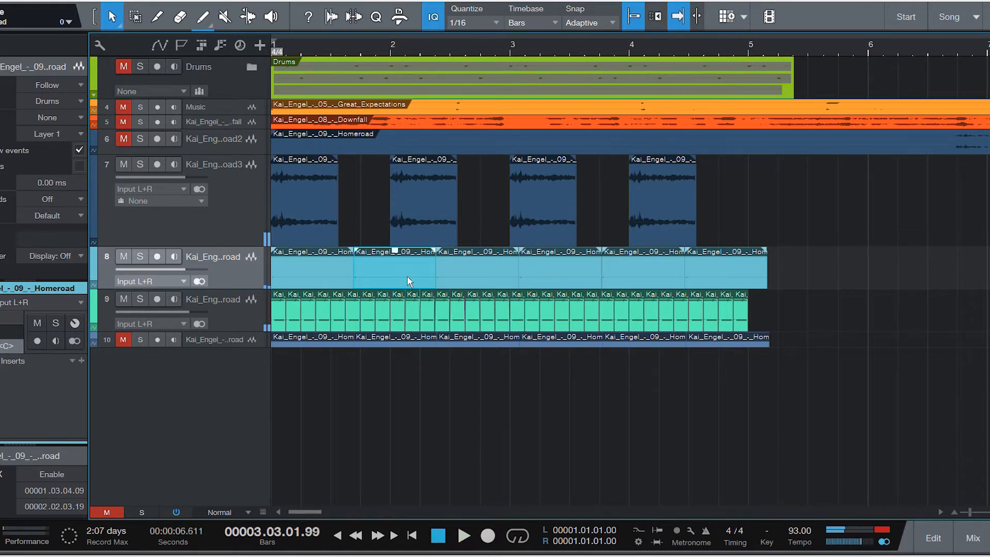
- Delete the first slice on track 8 and play back the beat from the song start
click(357, 46)
click(329, 275)
key(Delete)
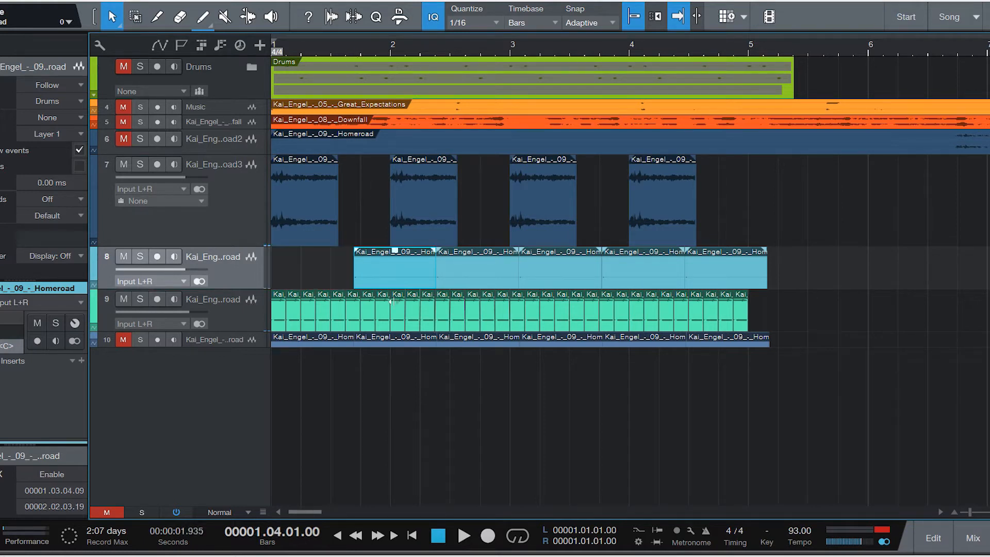
key(Home)
key(space)
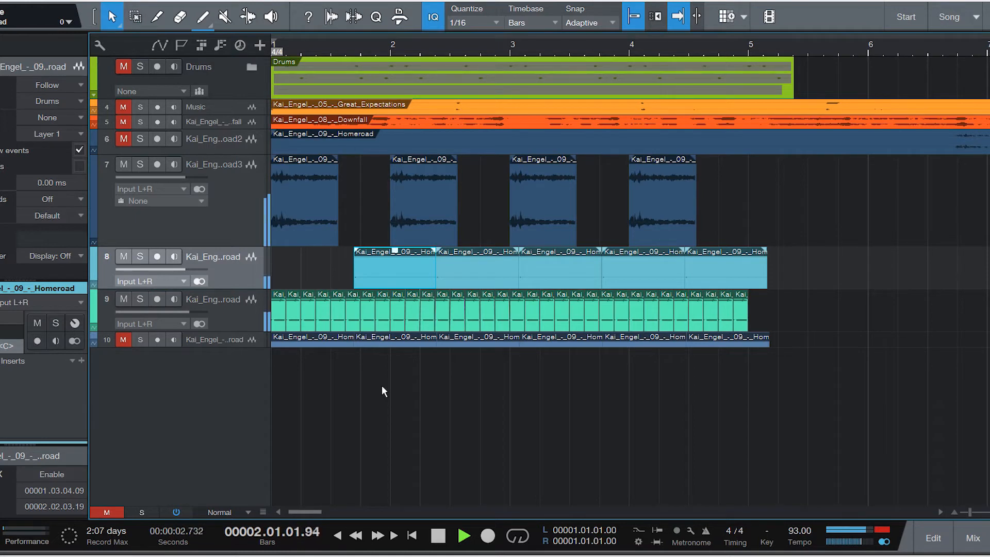
key(space)
- Delete the last three slices on track 8, keeping only the two earliest remaining ones
click(472, 278)
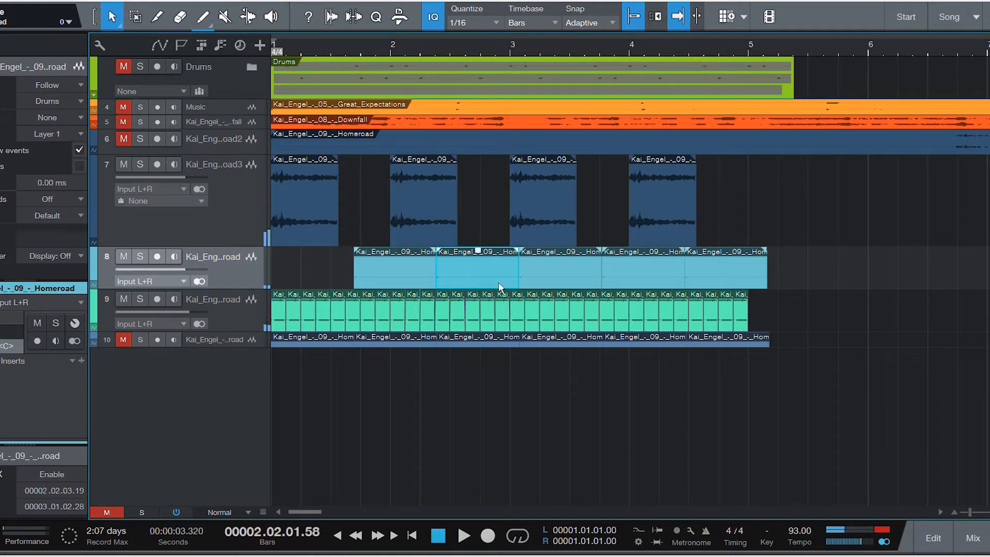
click(724, 282)
key(Delete)
click(642, 268)
key(Delete)
click(564, 278)
key(Delete)
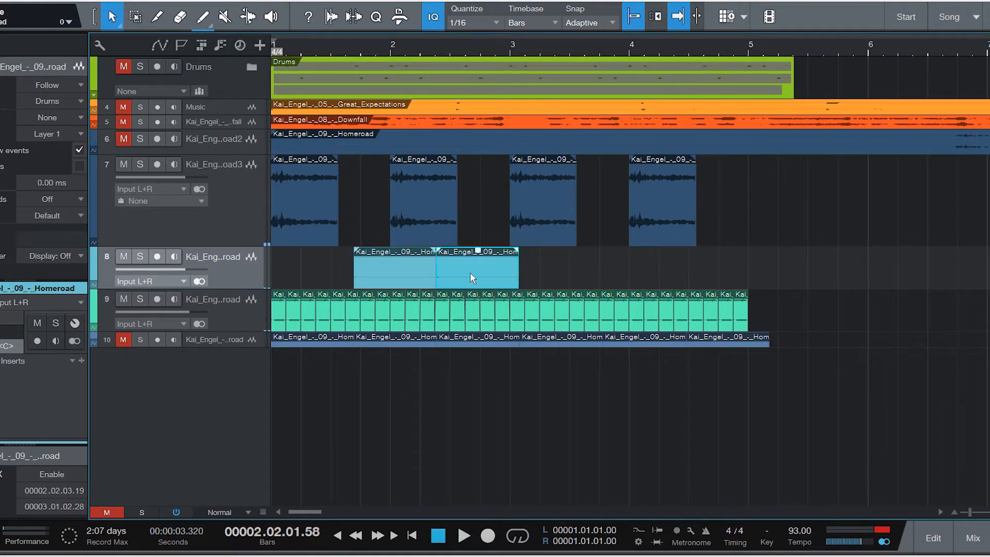
- Move the two remaining track 8 slices to beat 4 of bar 1 and beat 4 of bar 2
drag(469, 273, 454, 274)
click(370, 277)
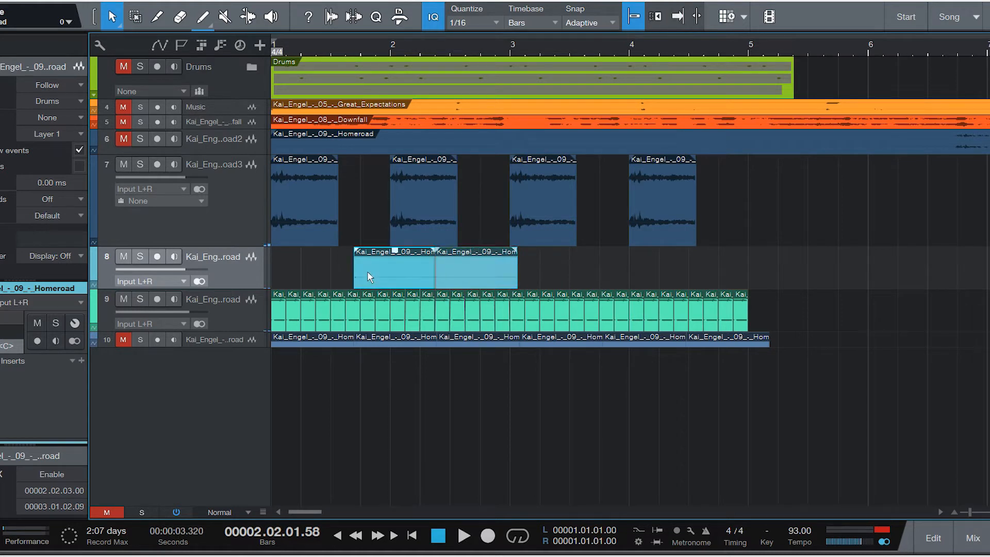
drag(371, 273, 377, 273)
click(477, 280)
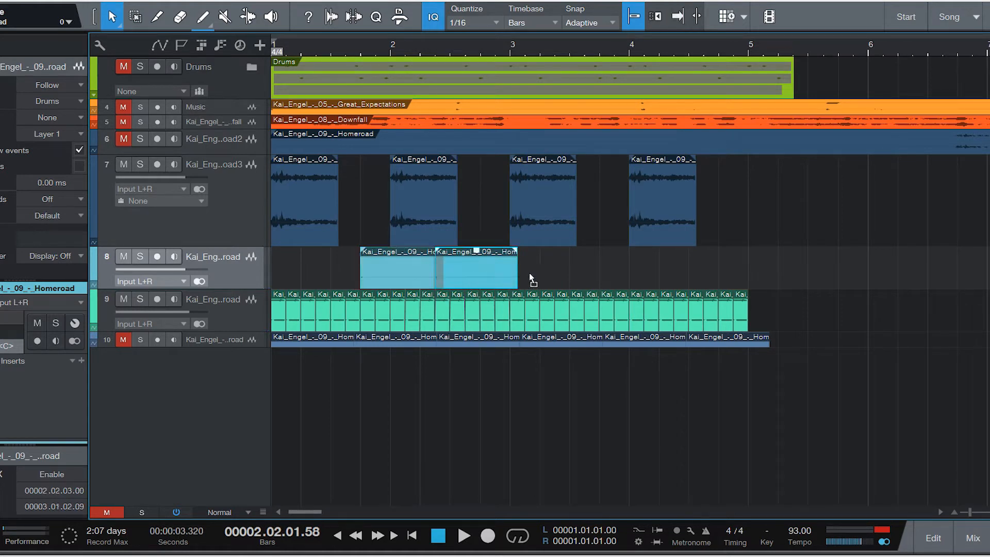
drag(523, 279, 518, 285)
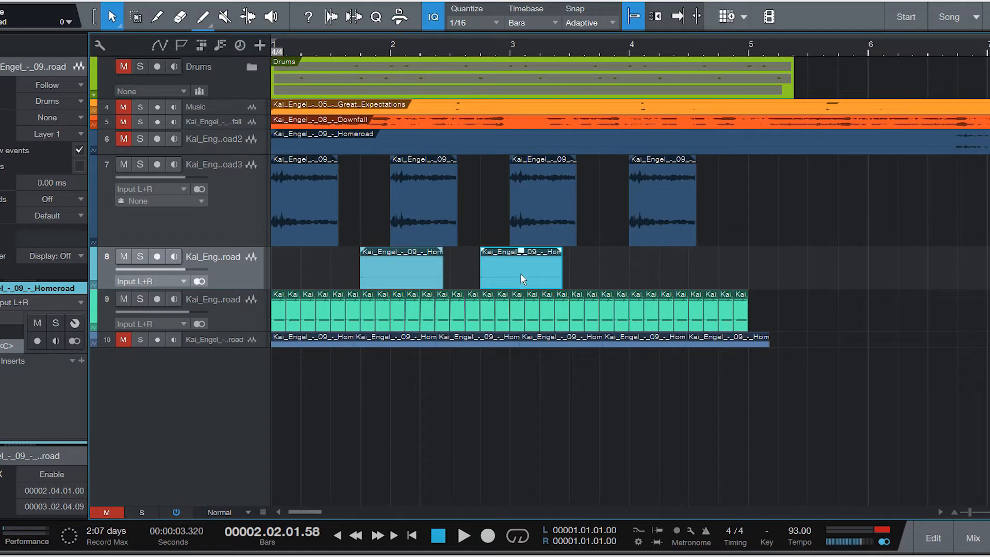
- Duplicate both track 8 slices to beat 4 of bars 3 and 4 and play back from the song start
drag(589, 271, 372, 277)
key(d)
key(comma)
key(space)
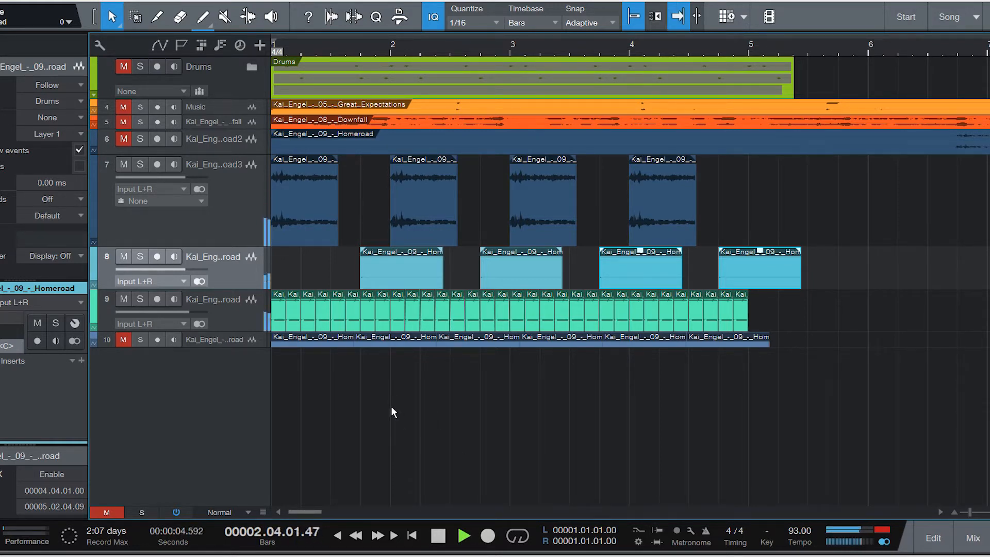
key(space)
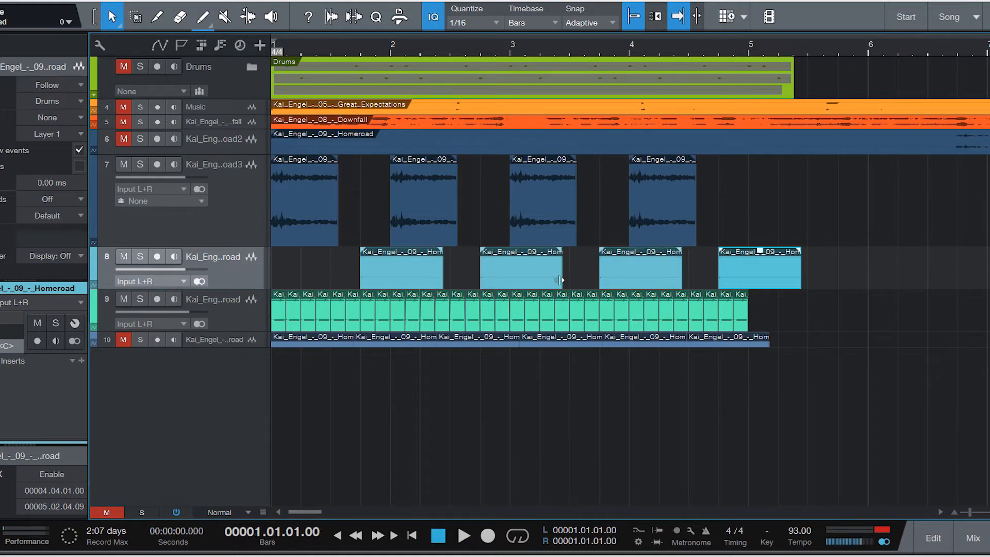
click(531, 201)
click(650, 214)
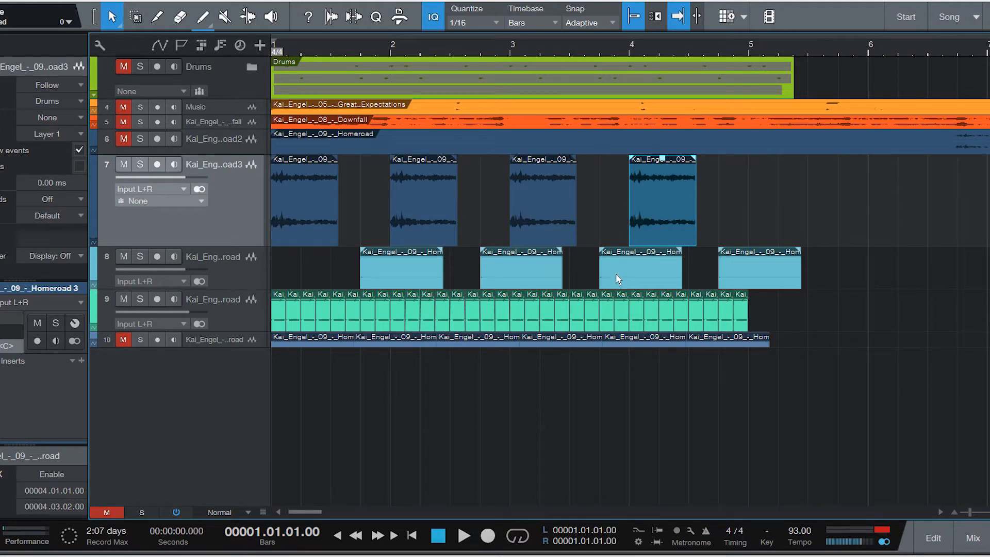
click(543, 216)
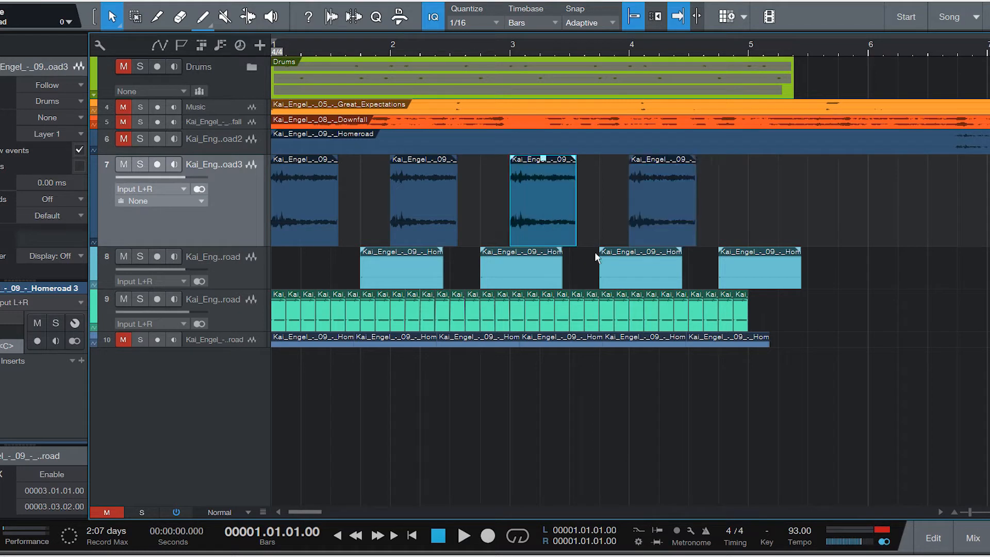
click(627, 268)
click(742, 280)
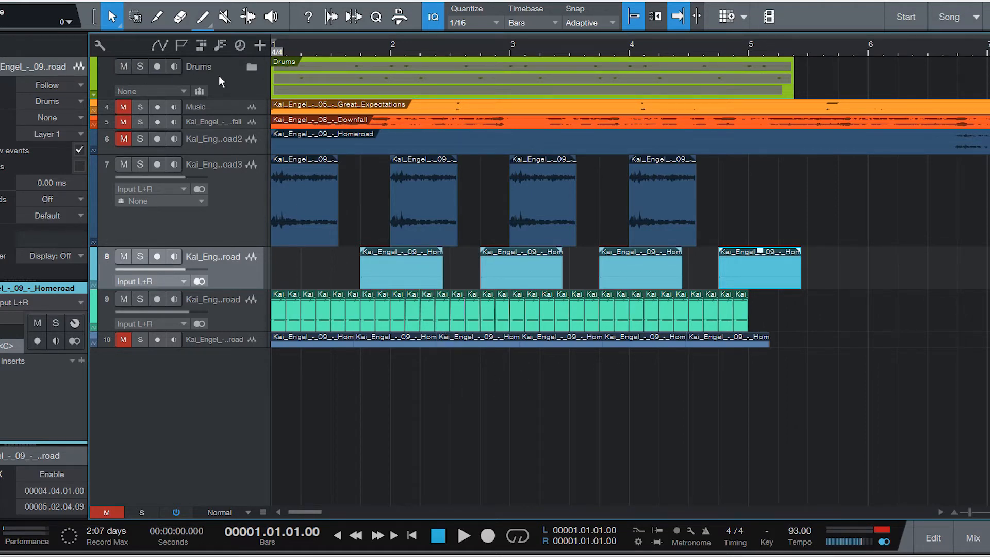
- Expand the Drums folder and trim the Kick, Snare and Hat clips to end at the start of bar 5
click(253, 68)
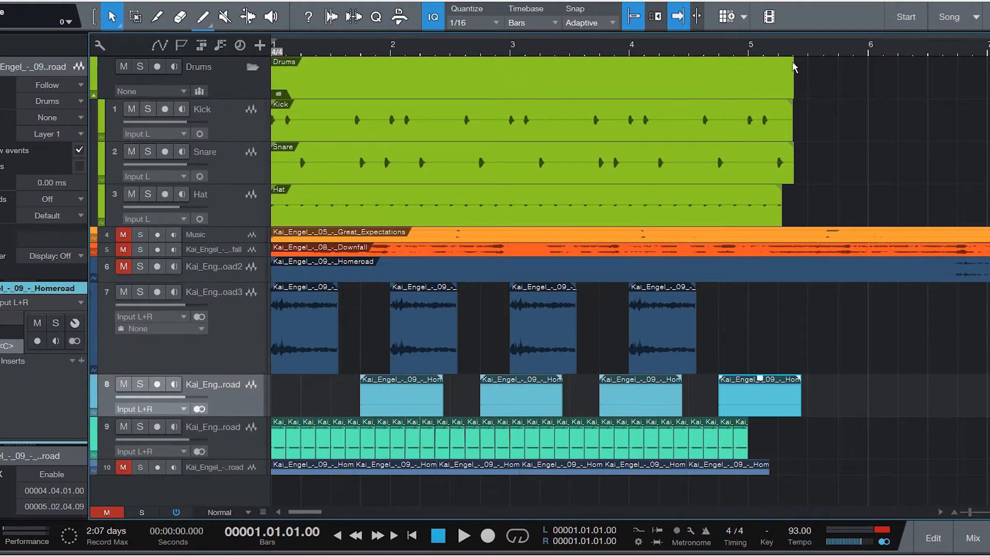
drag(795, 110, 750, 118)
drag(792, 161, 751, 166)
drag(780, 198, 748, 200)
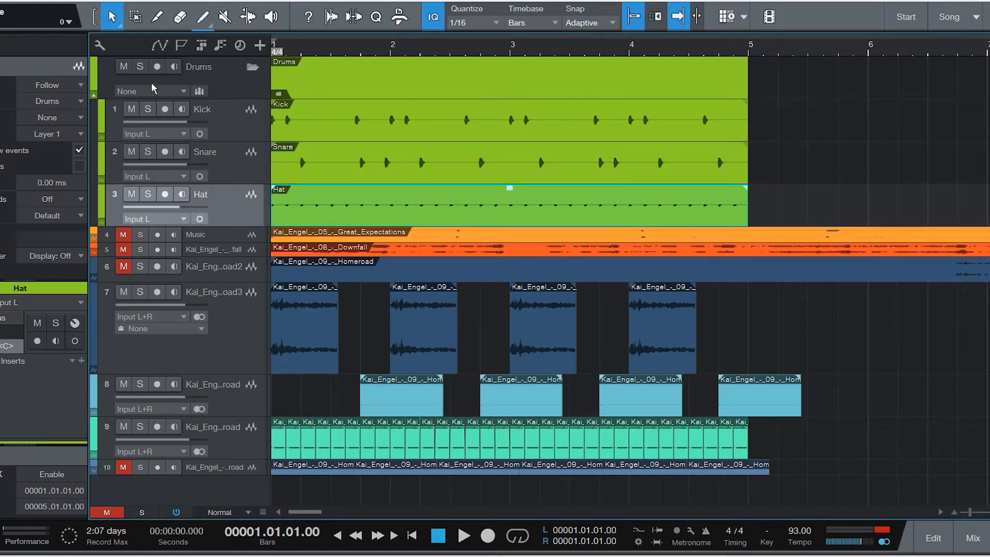
- Solo the Drums folder and play back the drums from the song start
click(140, 68)
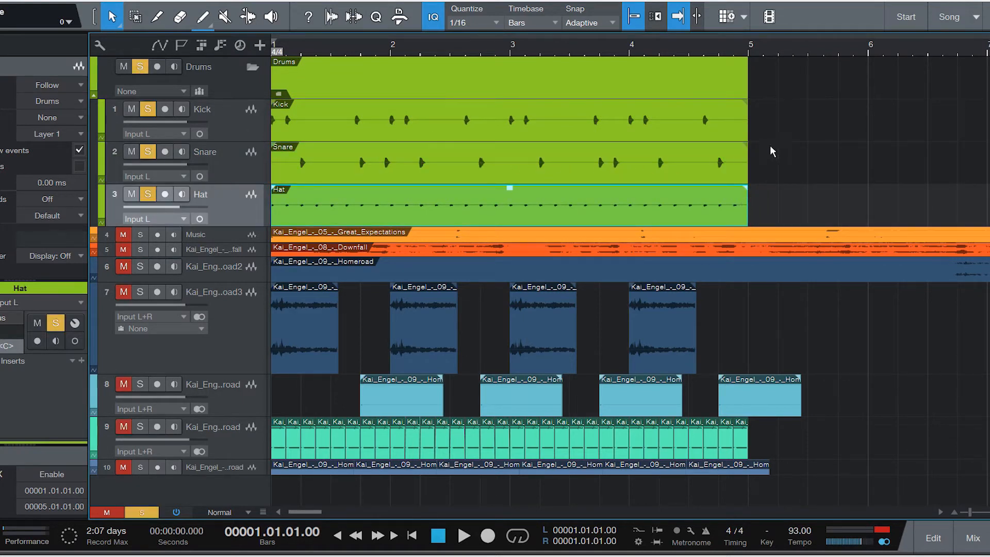
key(space)
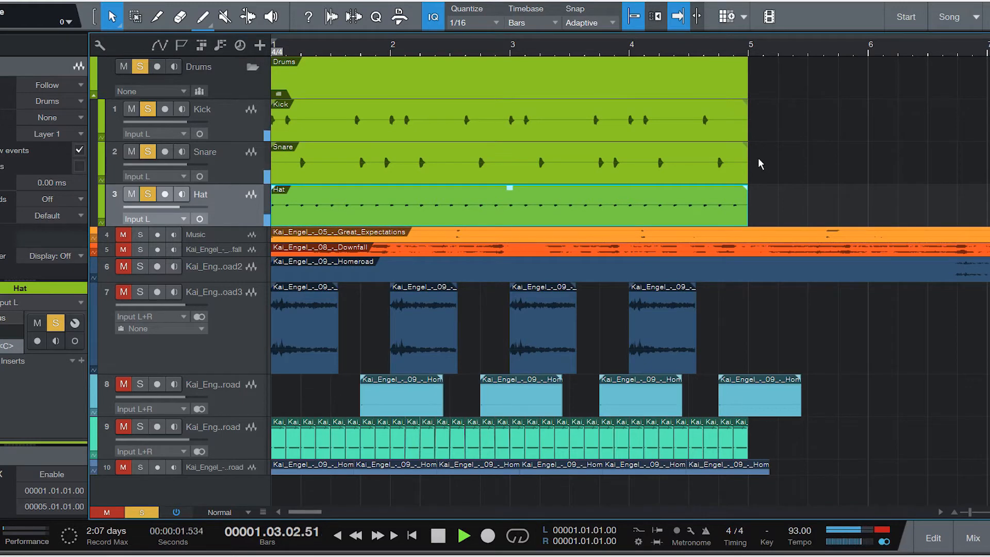
key(space)
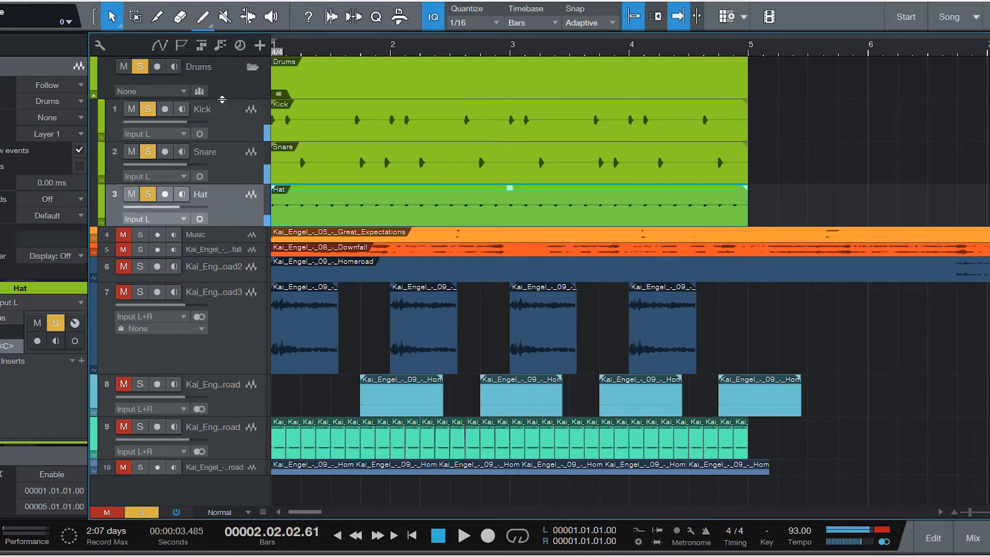
- Collapse the Drums folder, turn off its solo and return the playhead to the song start
click(252, 68)
key(shift+s)
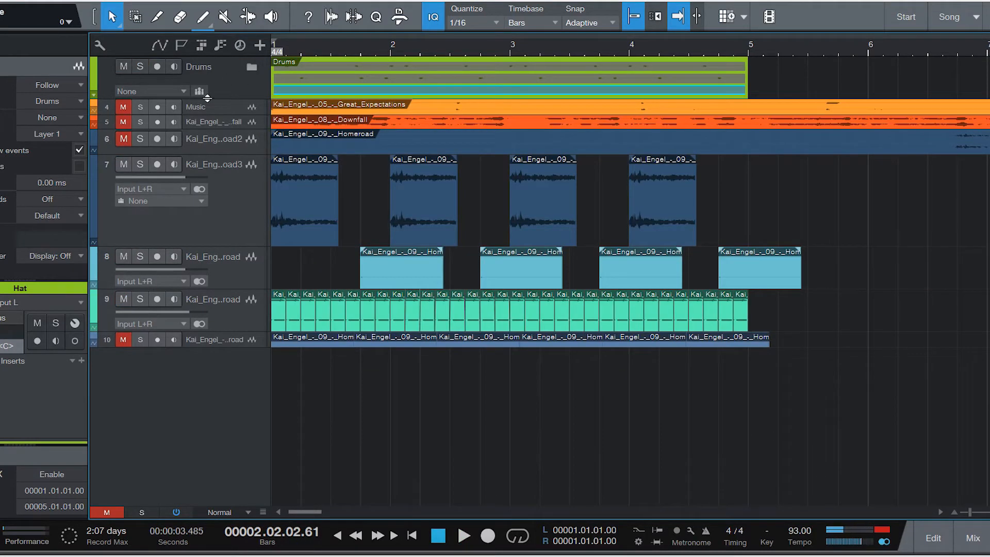
key(comma)
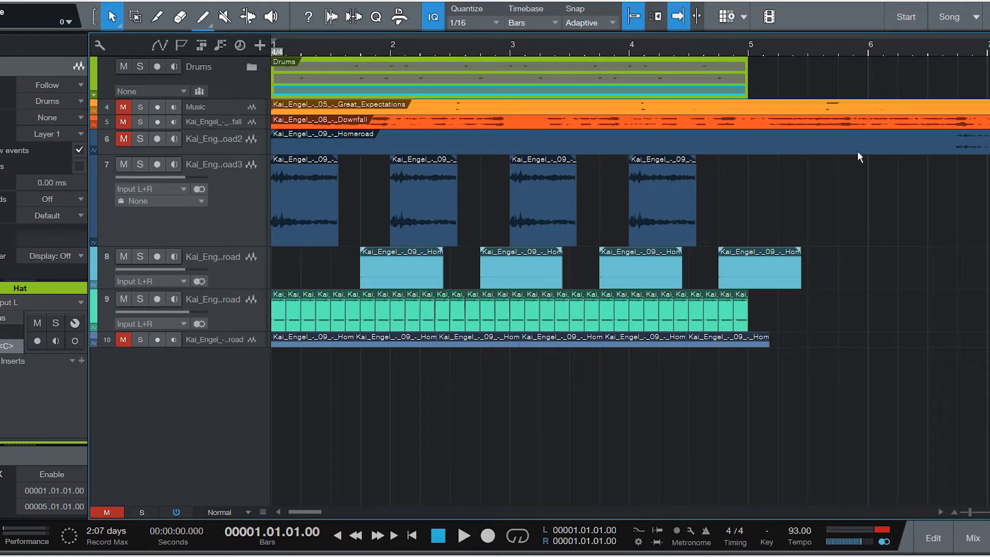
scroll(530, 46, down, 5)
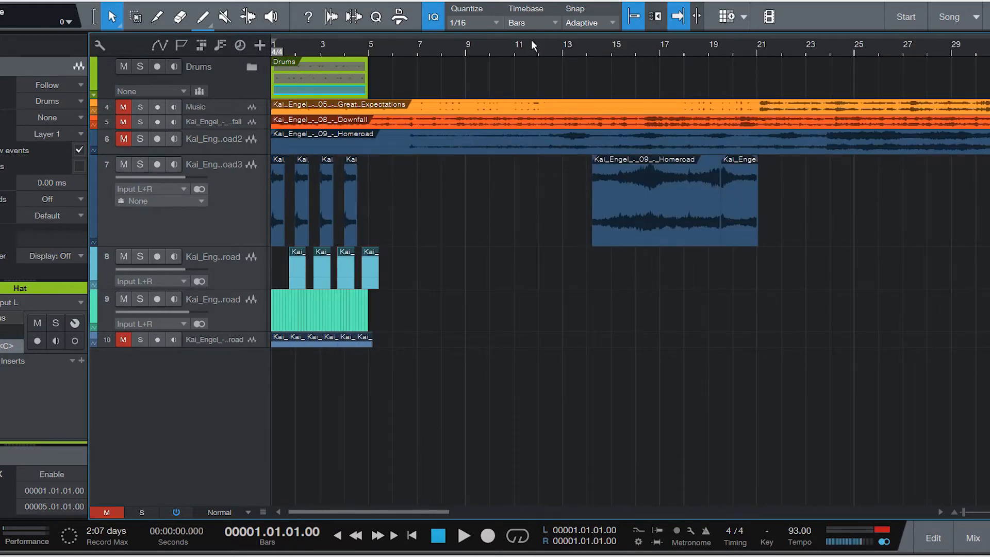
scroll(531, 39, up, 3)
scroll(453, 47, left, 5)
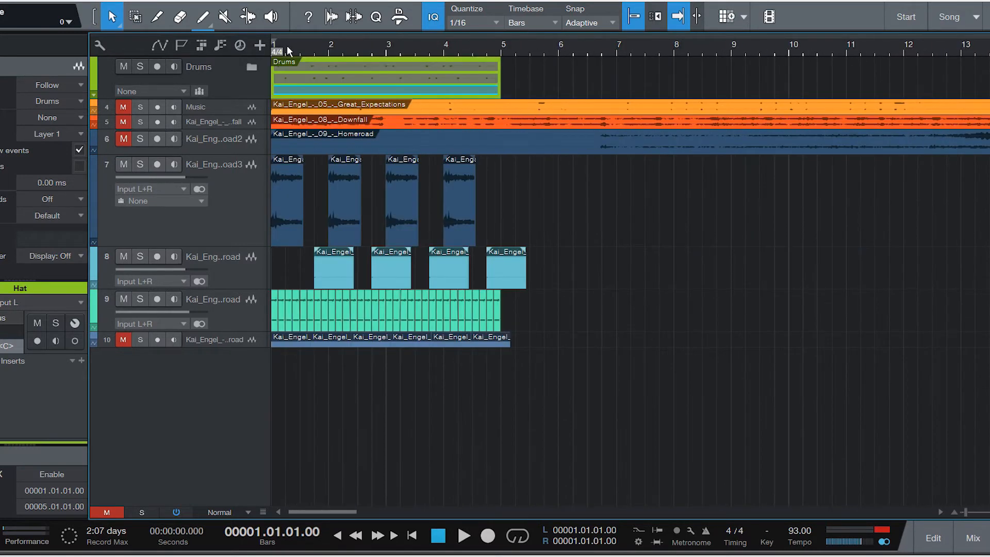
- Set the loop range from bar 1 to bar 5, enable looping, and play back the beat from the song start
drag(275, 40, 502, 45)
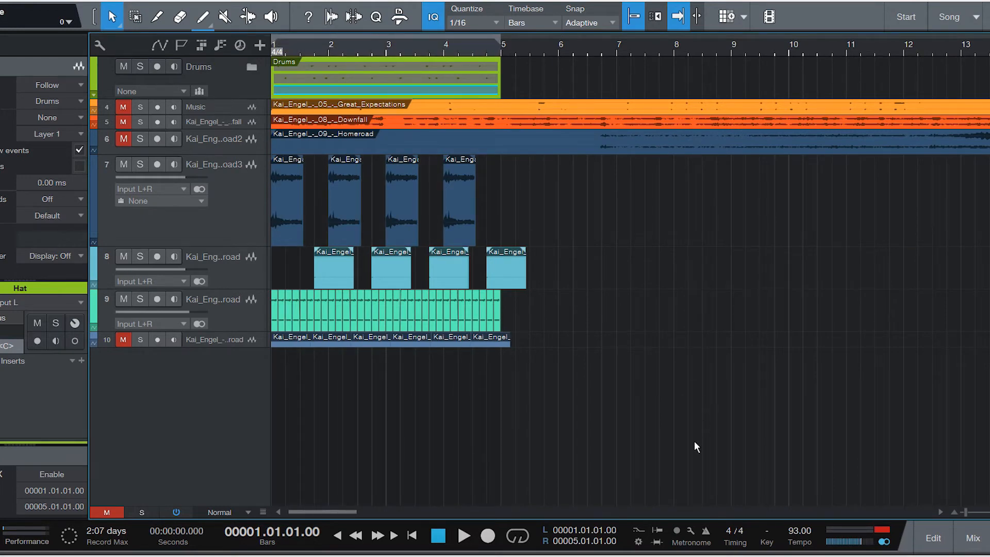
click(518, 536)
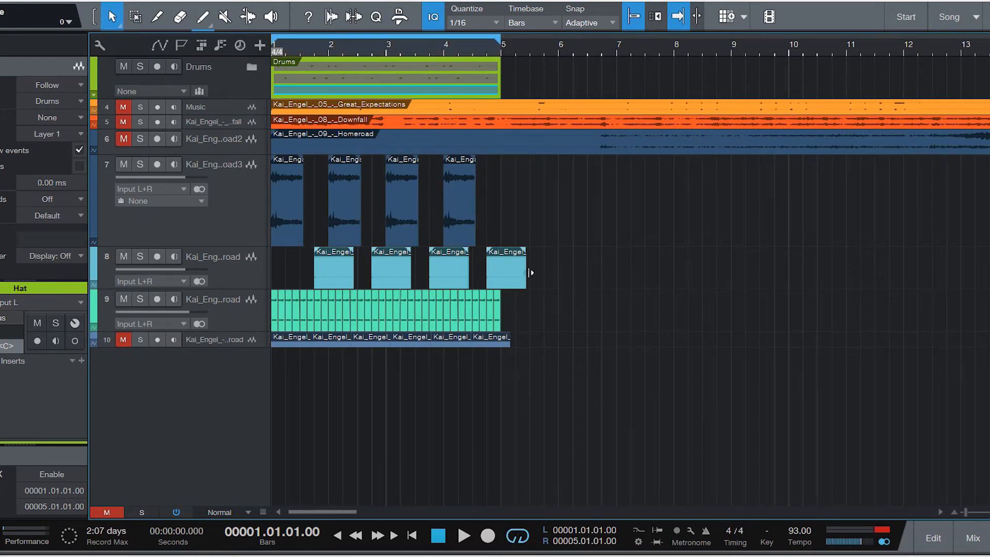
key(shift+l)
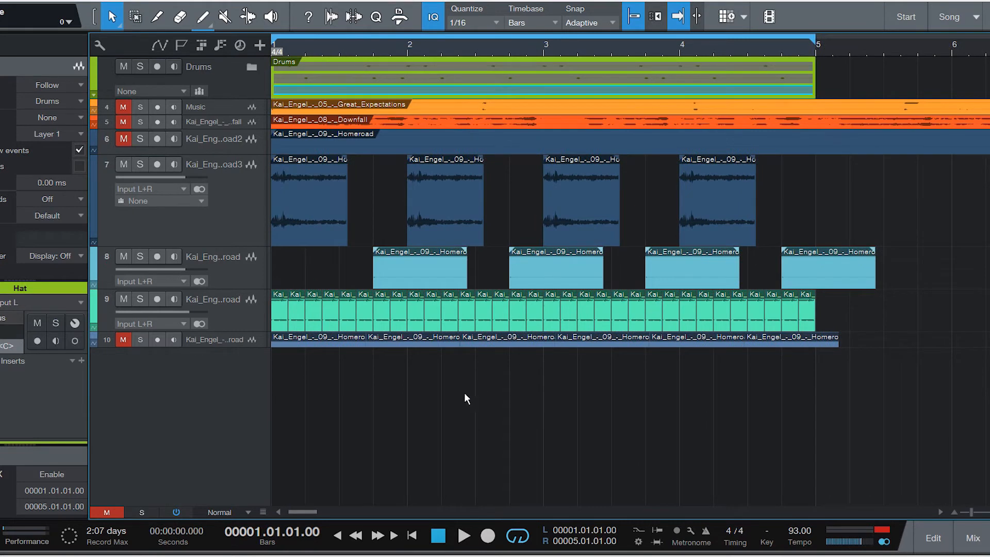
key(space)
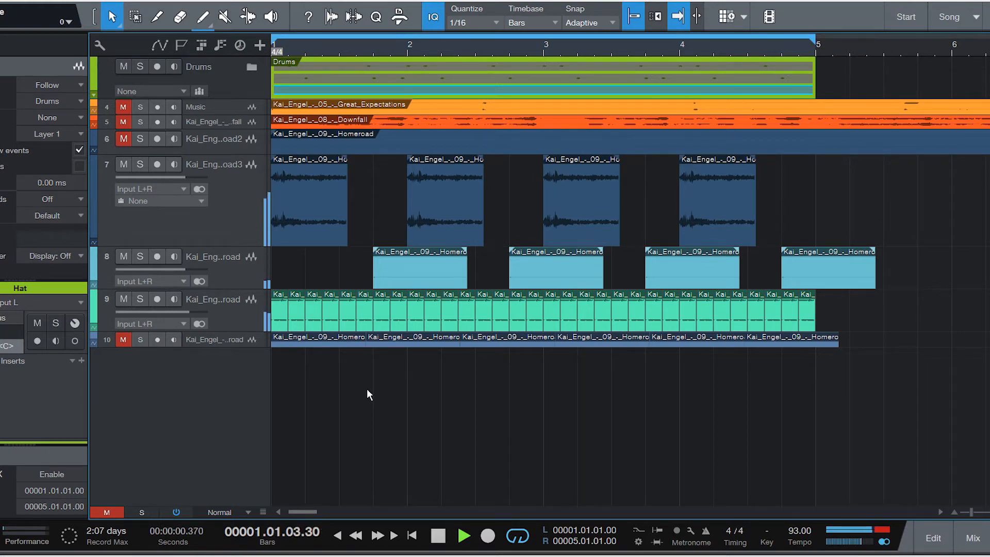
key(space)
- Insert kHs Pitch Shifter on track 8, open it from the mixer, and set its pitch to -2.00 semitones
click(824, 271)
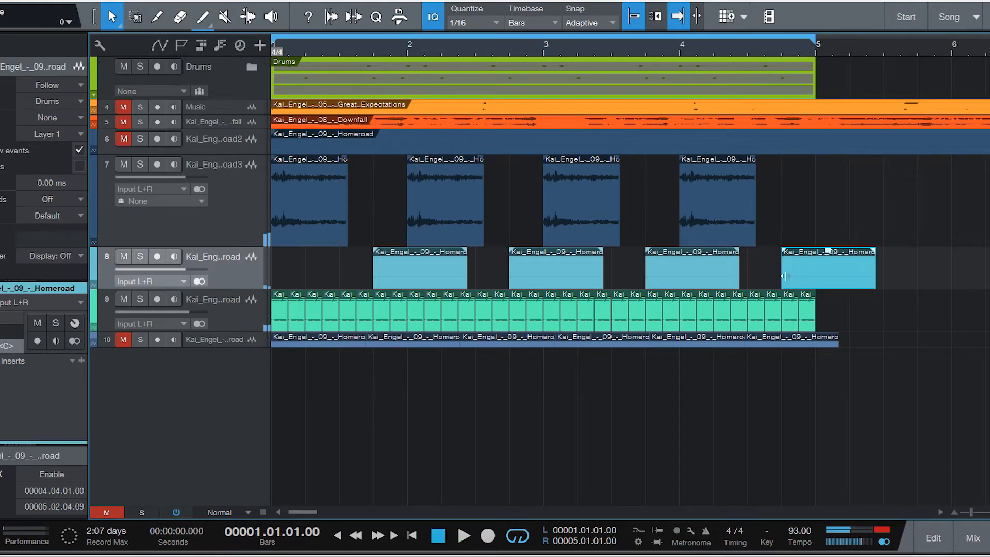
key(l)
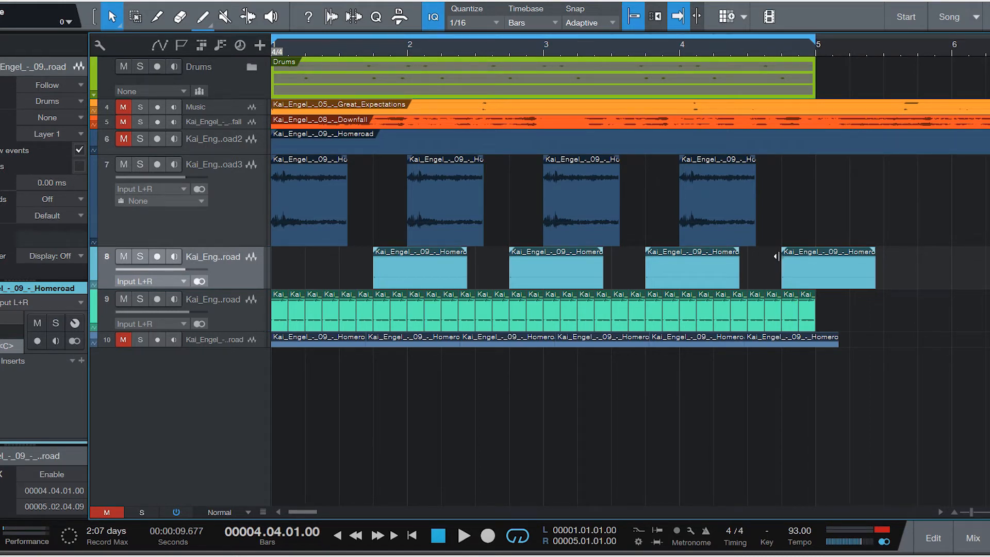
click(801, 277)
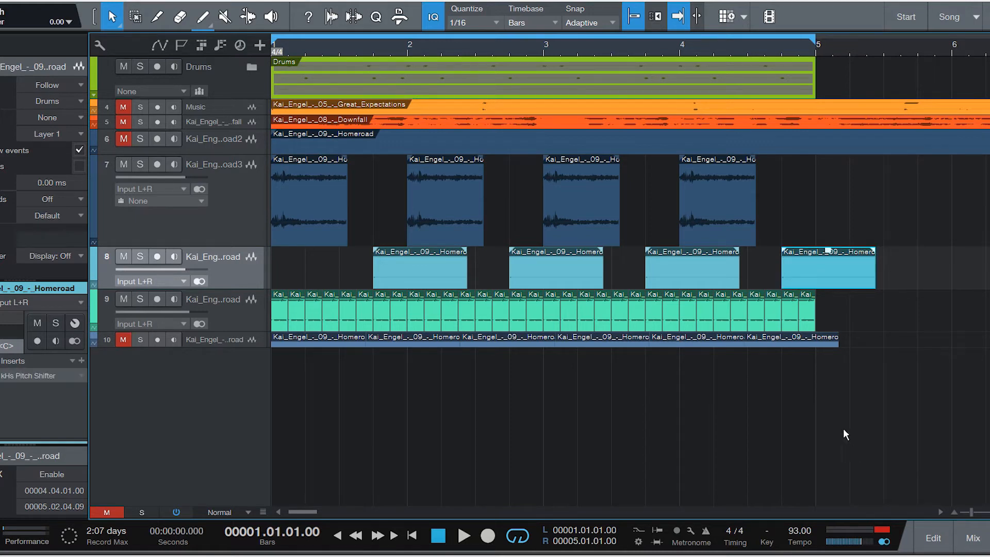
key(F3)
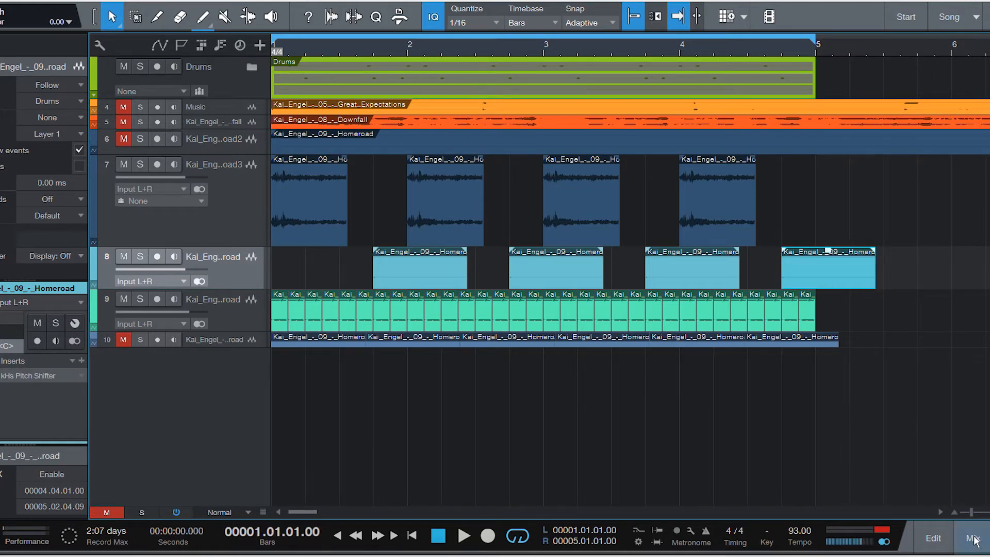
scroll(773, 153, down, 3)
scroll(773, 153, down, 2)
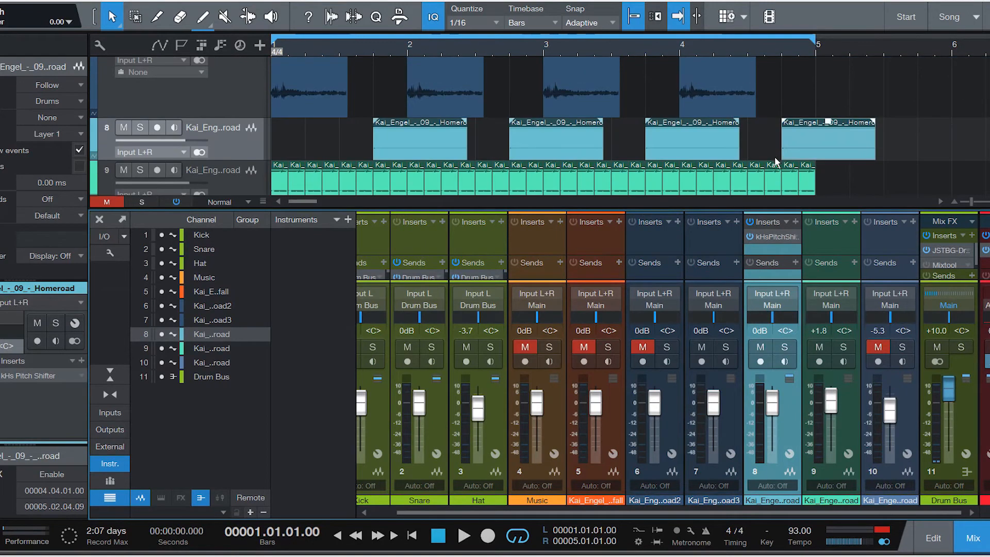
click(777, 236)
drag(507, 285, 507, 307)
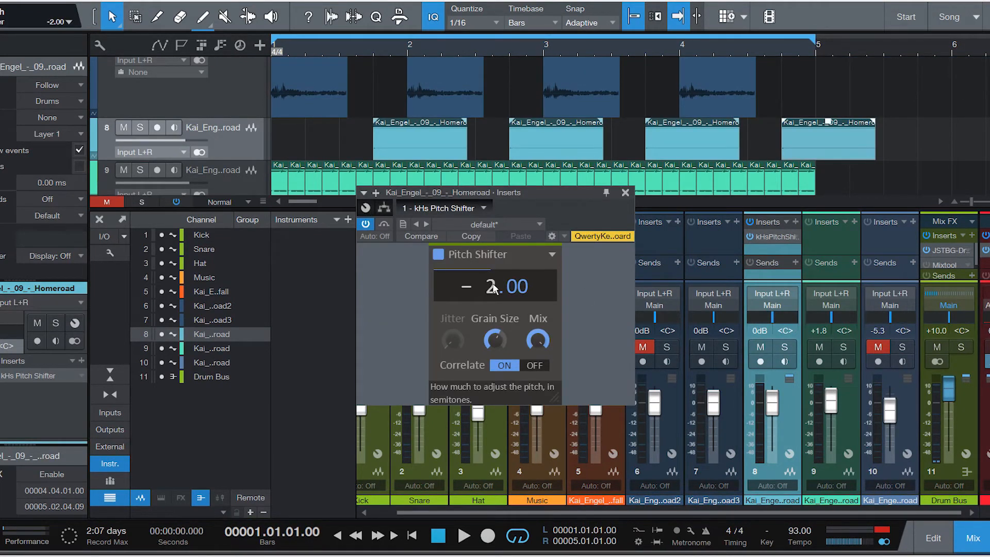
- Play back the pitch-shifted slices from bar 3, and close the plug-in window and the mixer
click(544, 50)
key(space)
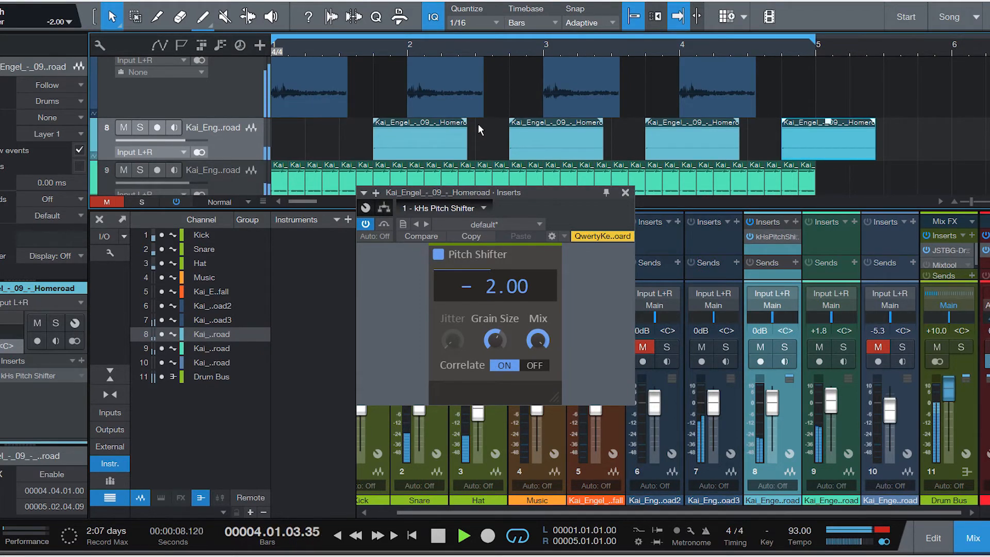
key(space)
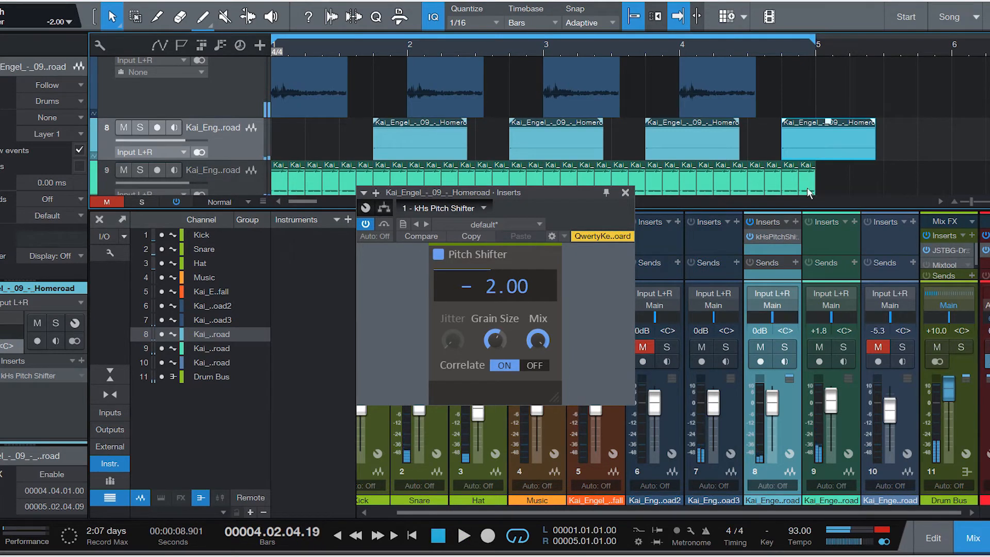
click(625, 192)
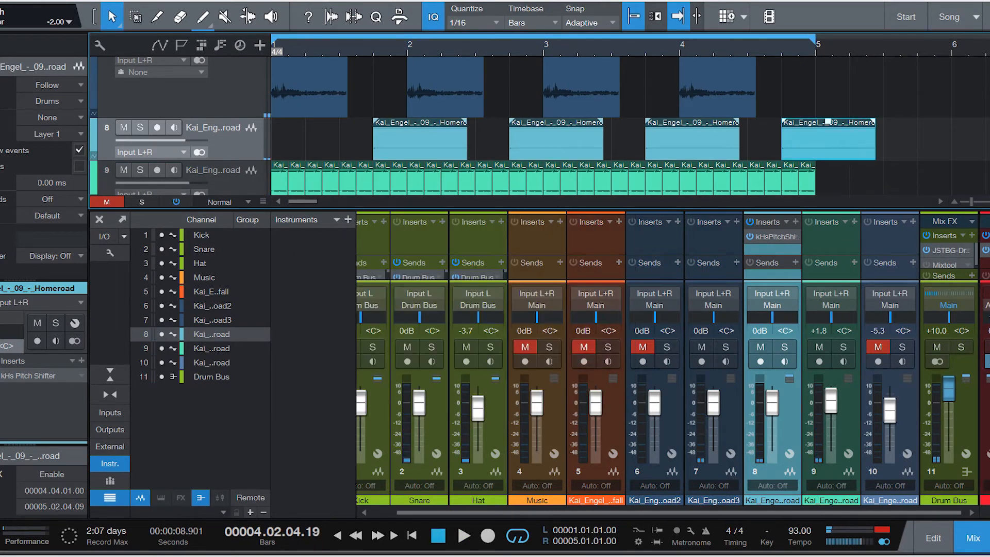
click(974, 537)
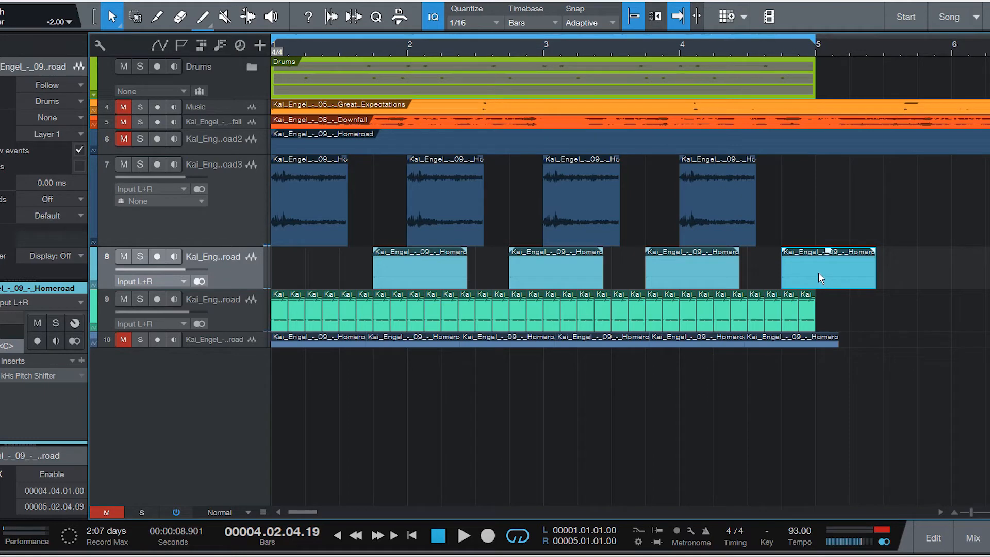
- Move track 8's last slice to a new track 11 at the same time position and copy the Pitch Shifter insert onto it
drag(821, 279, 830, 363)
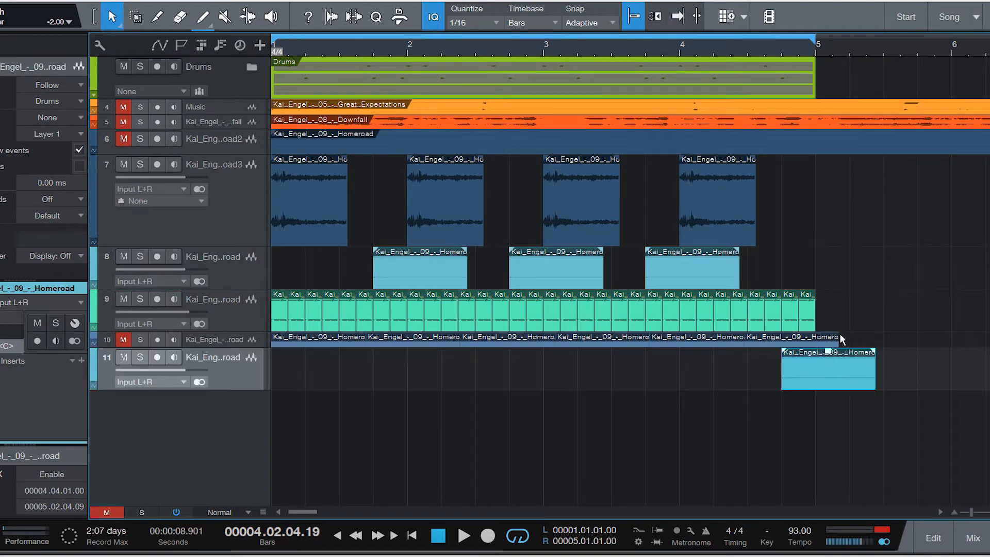
click(973, 538)
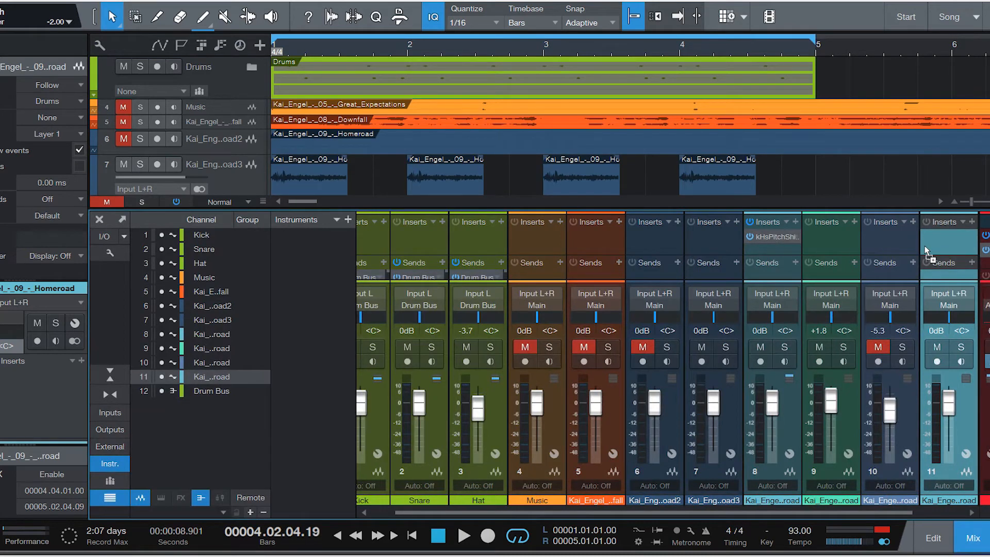
drag(937, 246, 939, 248)
scroll(824, 140, down, 3)
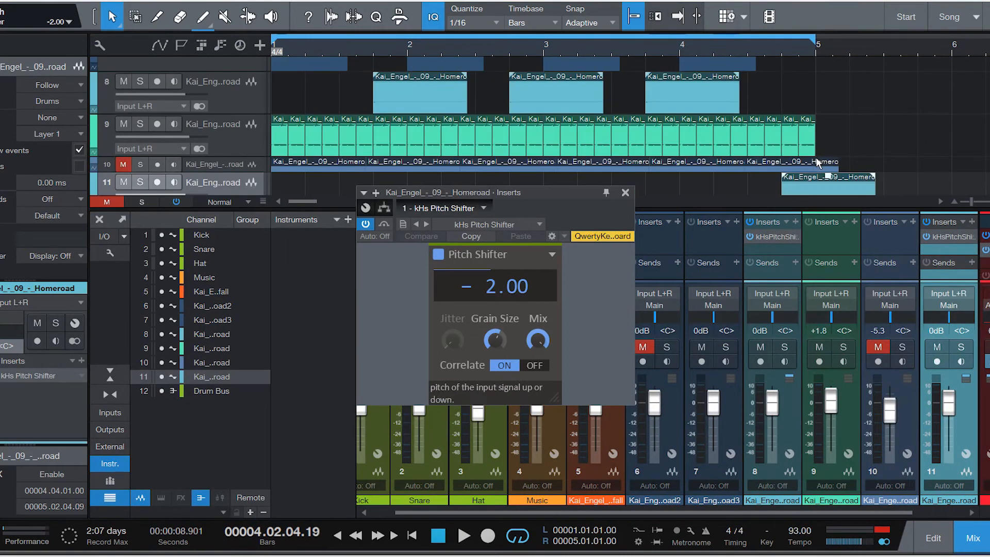
scroll(815, 157, up, 4)
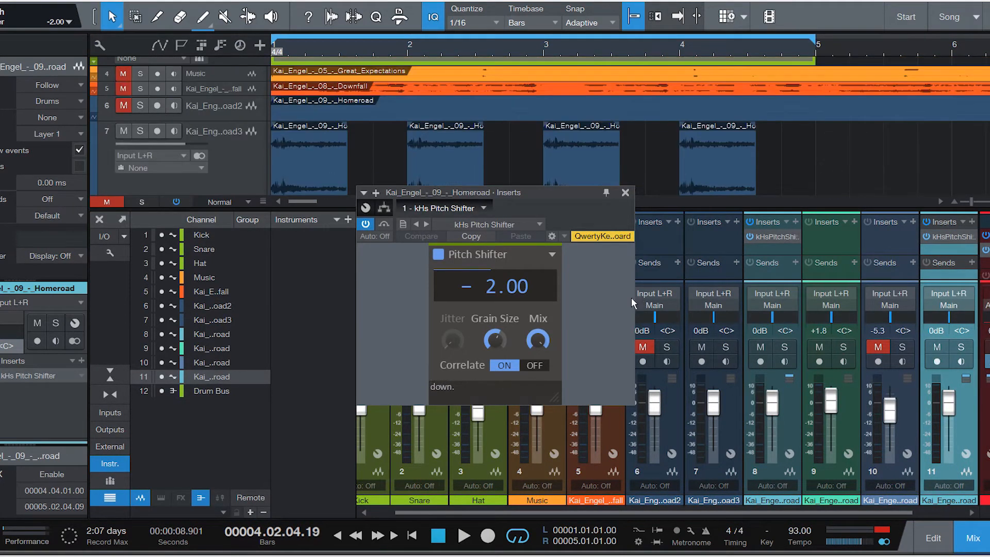
- Bypass the Pitch Shifter on track 8, and close its plug-in window and the mixer
click(750, 237)
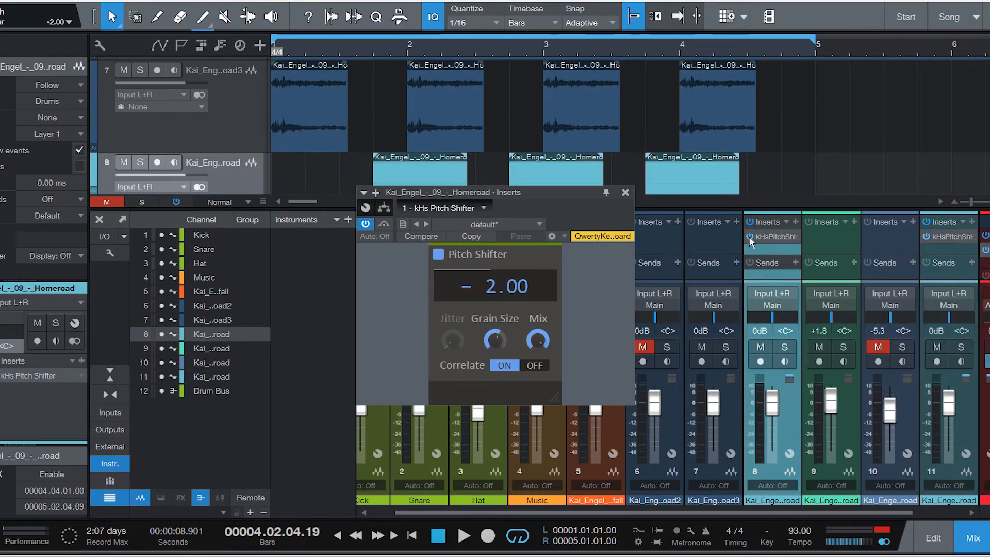
click(749, 237)
click(625, 193)
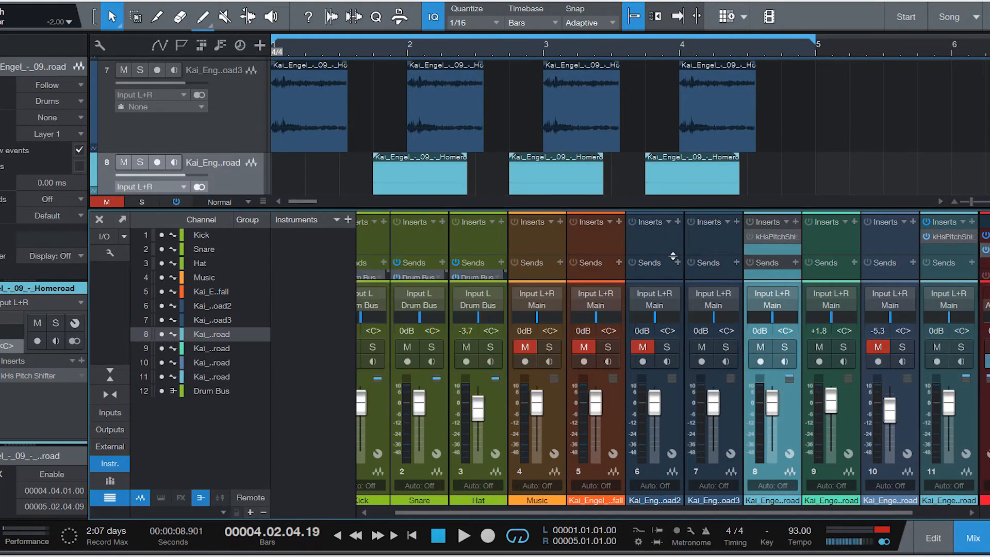
click(982, 548)
- Play back the beat from bar 3 and again from the song start, and return the playhead to the start
click(544, 53)
key(space)
key(f)
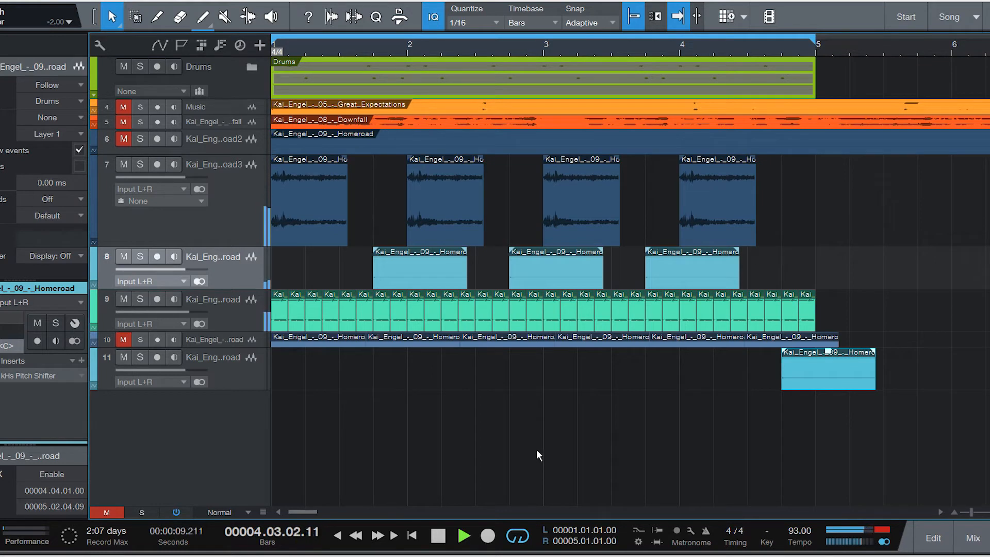
key(space)
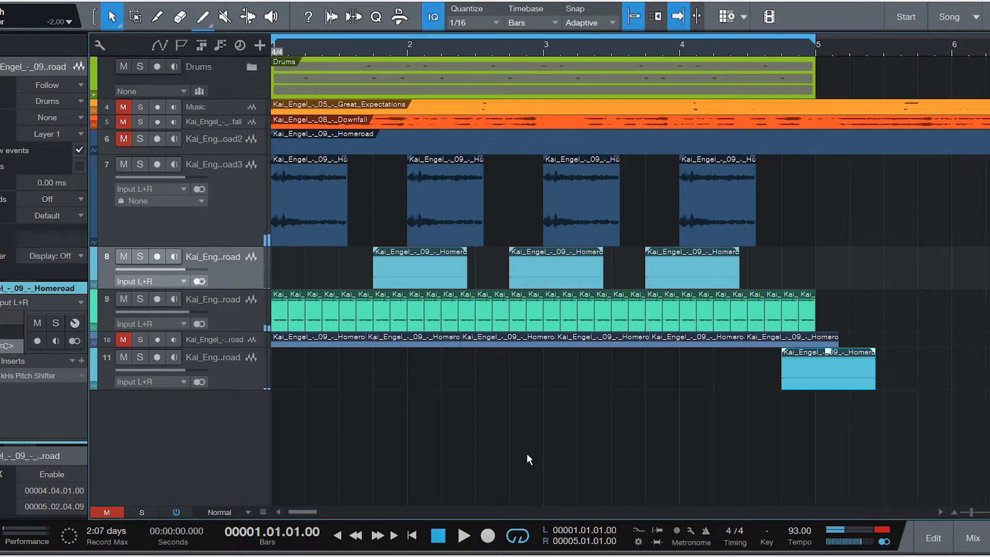
key(space)
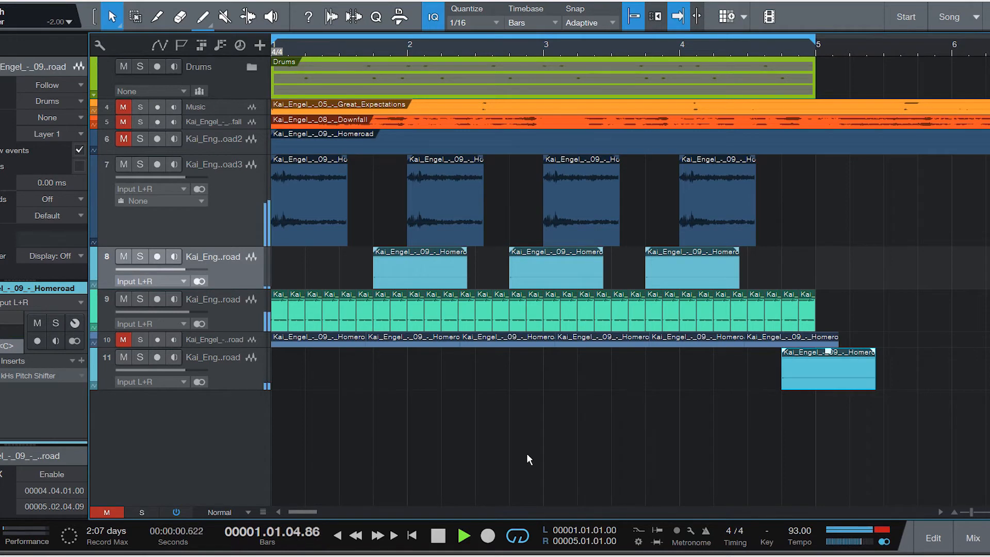
key(space)
key(Home)
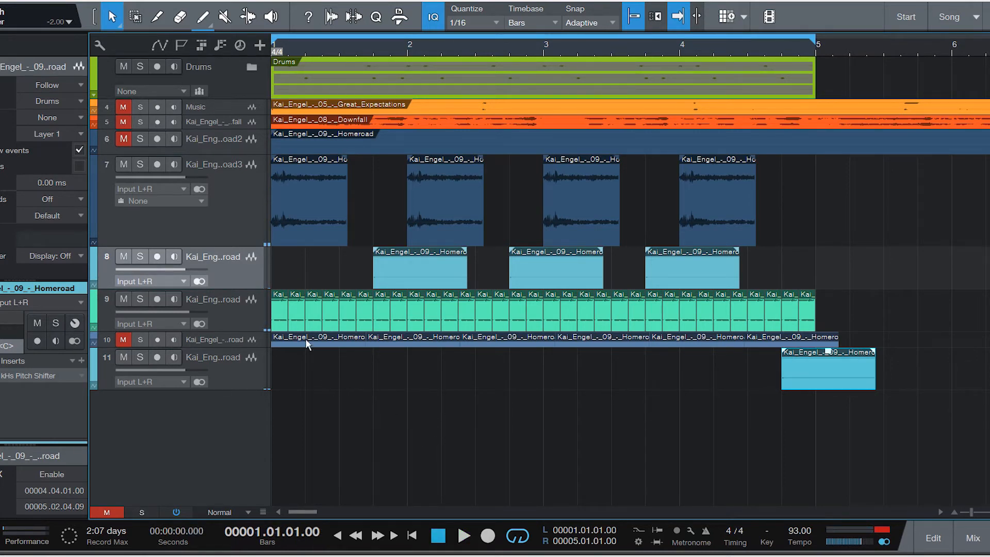
click(237, 313)
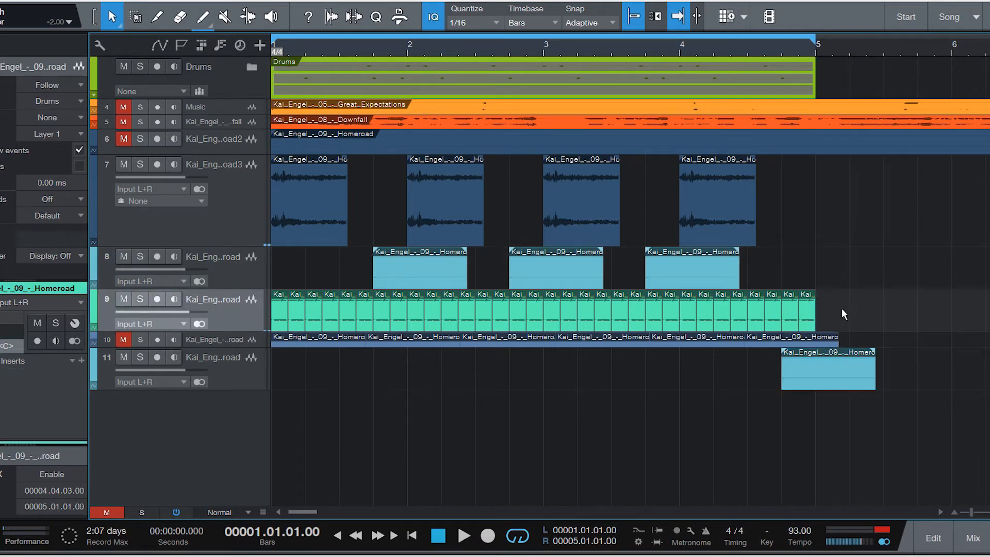
double_click(244, 325)
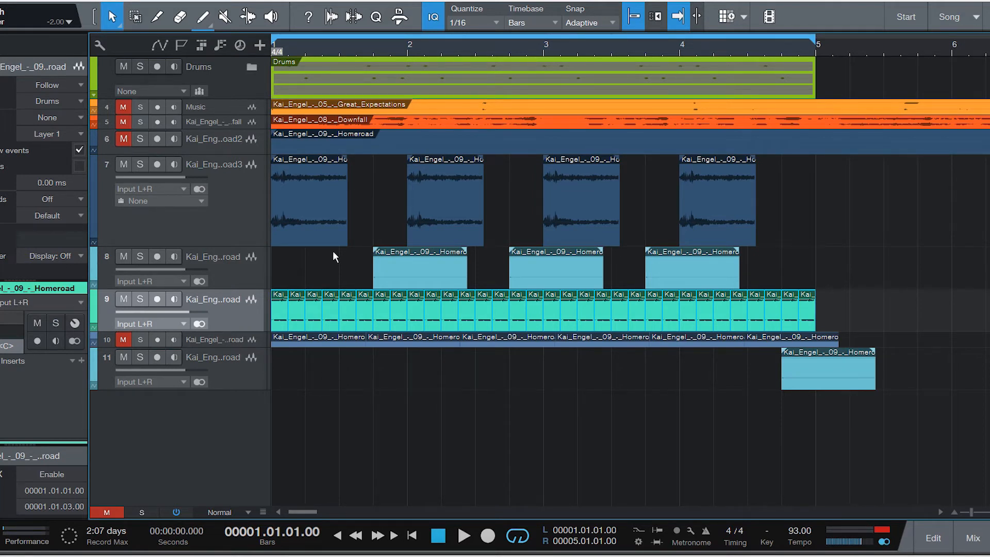
click(321, 214)
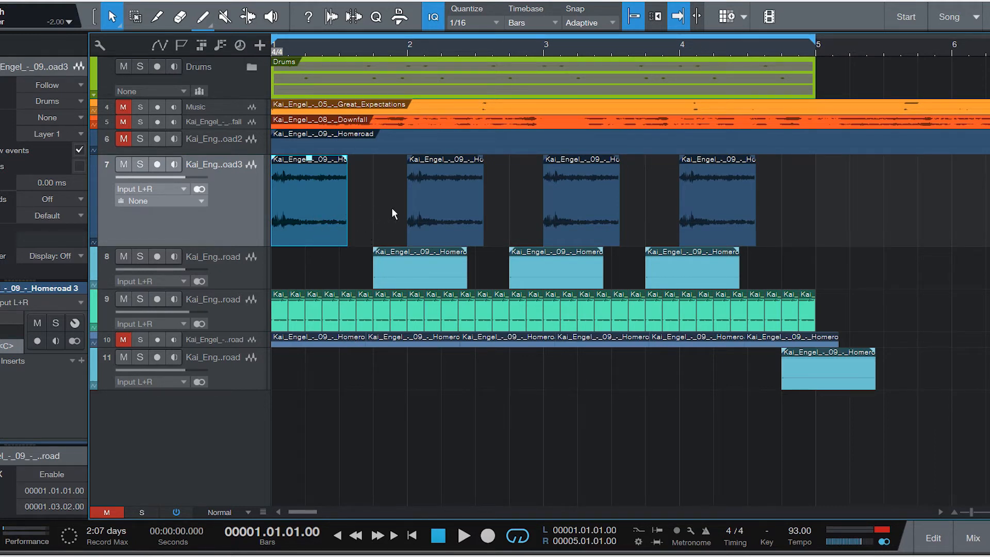
click(441, 196)
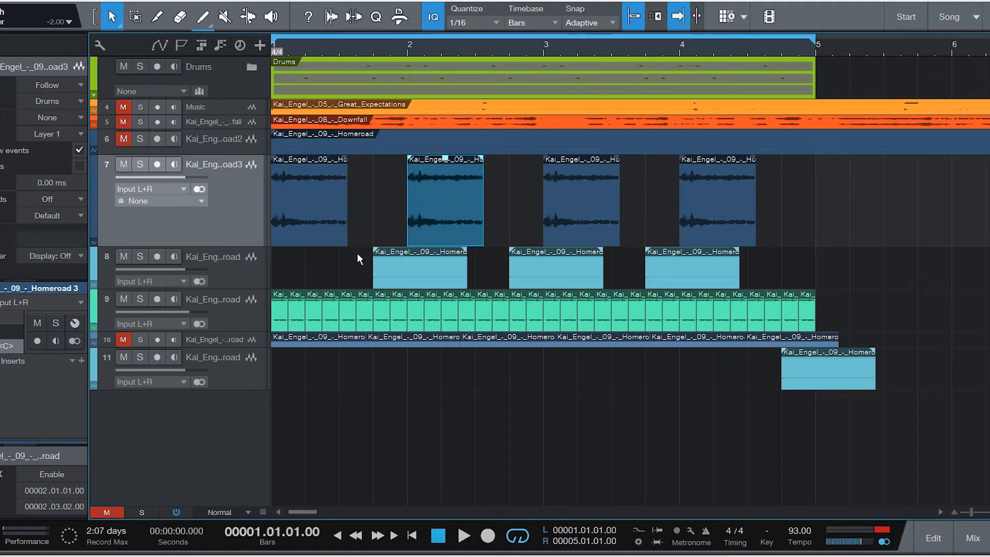
click(360, 222)
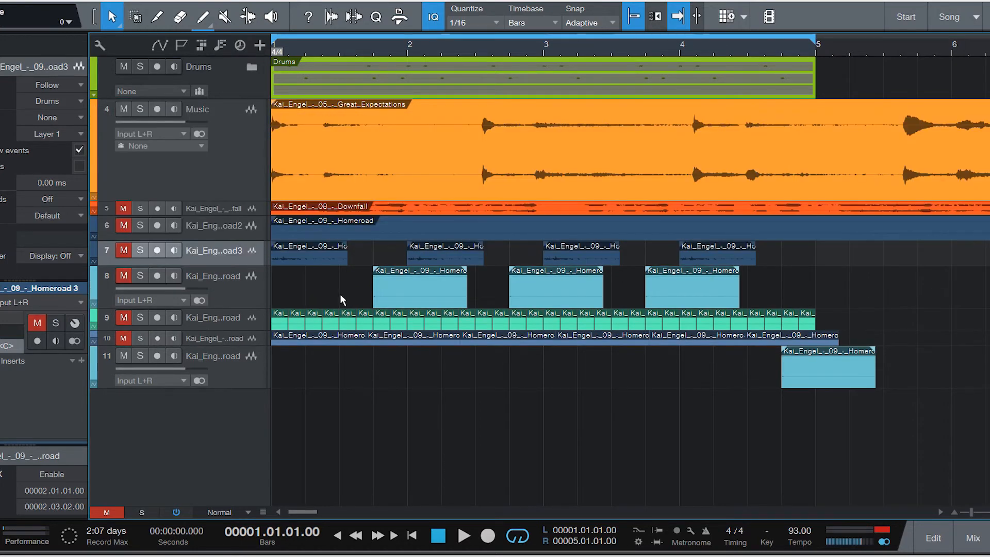
- Mute the Drums folder, play back the Great Expectations clip on the Music track, and return the playhead to the song start
click(356, 146)
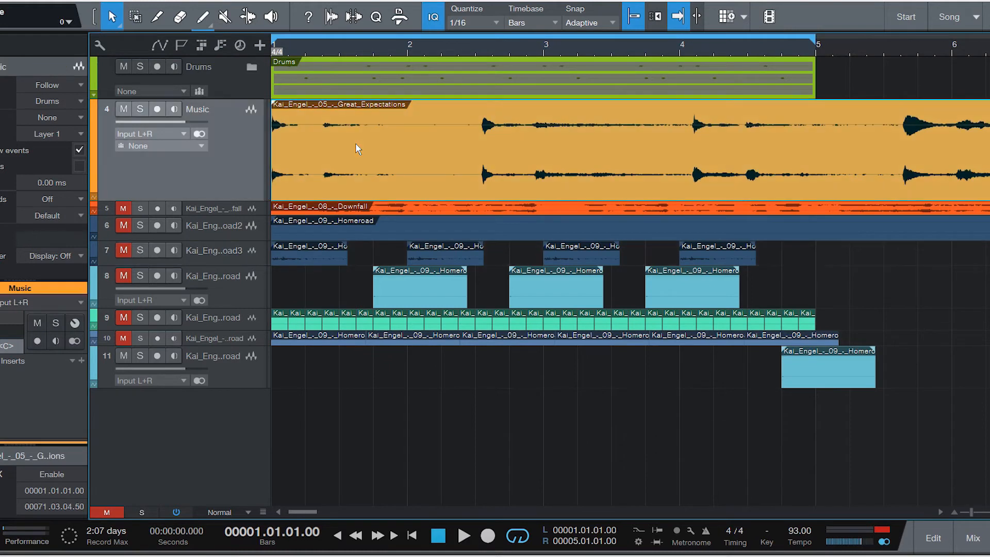
click(122, 67)
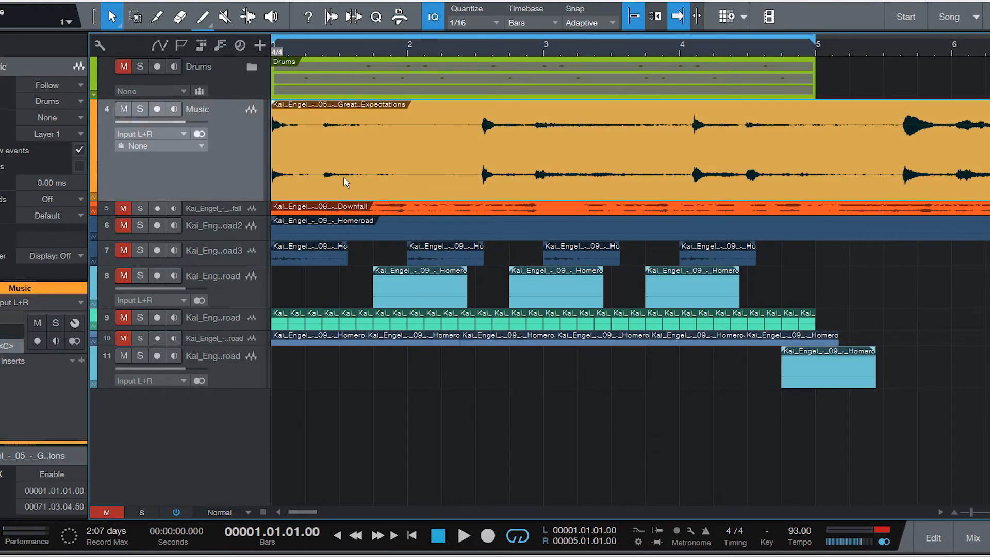
key(space)
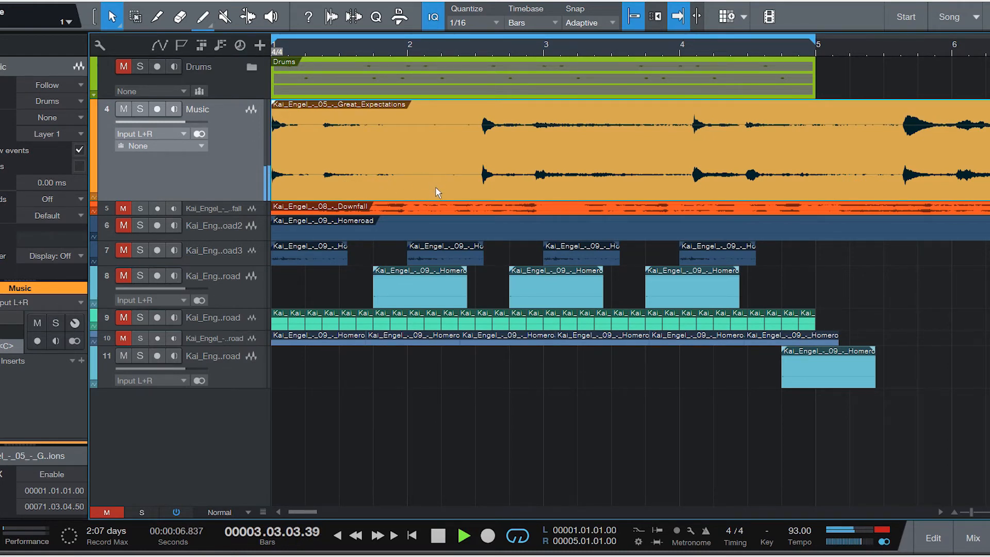
key(space)
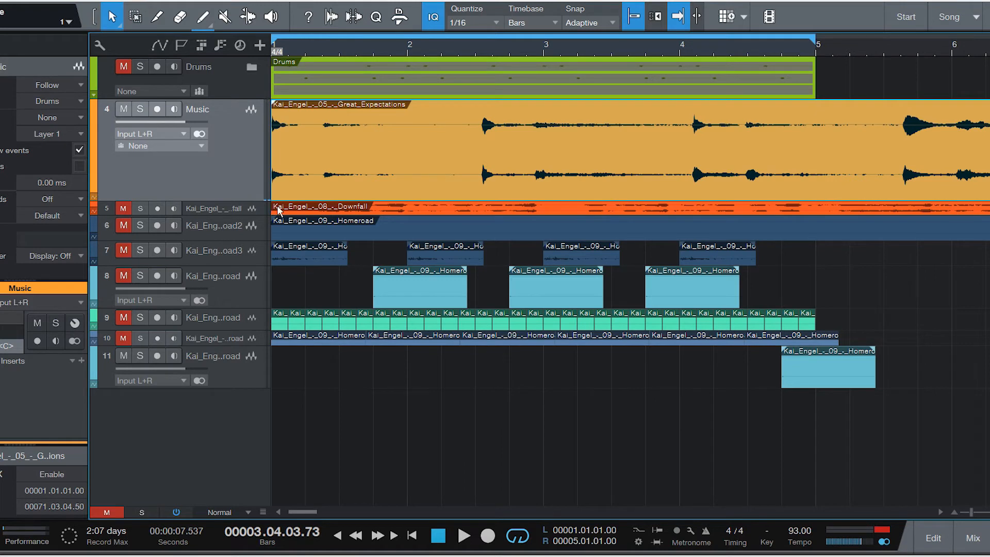
key(comma)
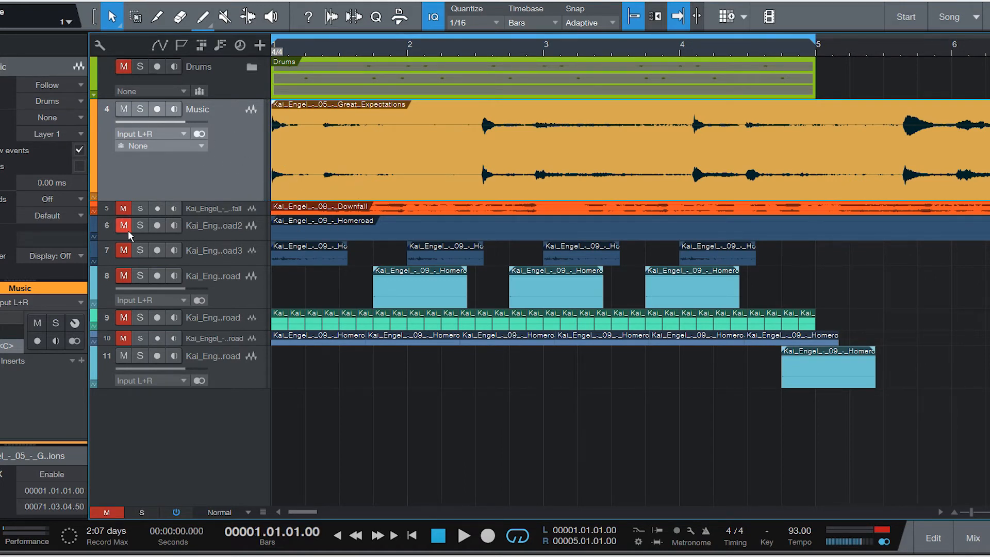
- Increase the heights of tracks 7 and 8, and unmute tracks 7, 8 and 11
drag(212, 266, 207, 292)
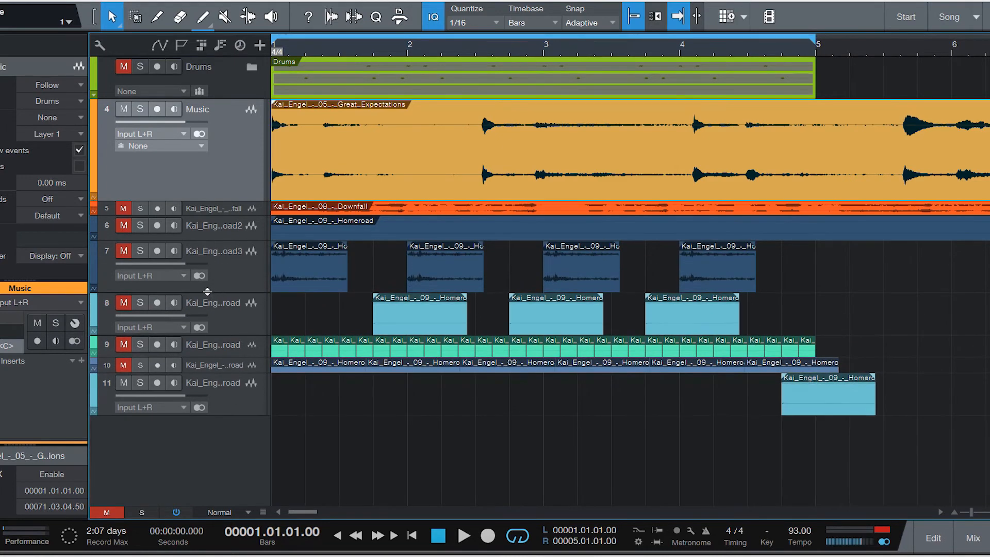
click(212, 341)
drag(213, 338, 213, 361)
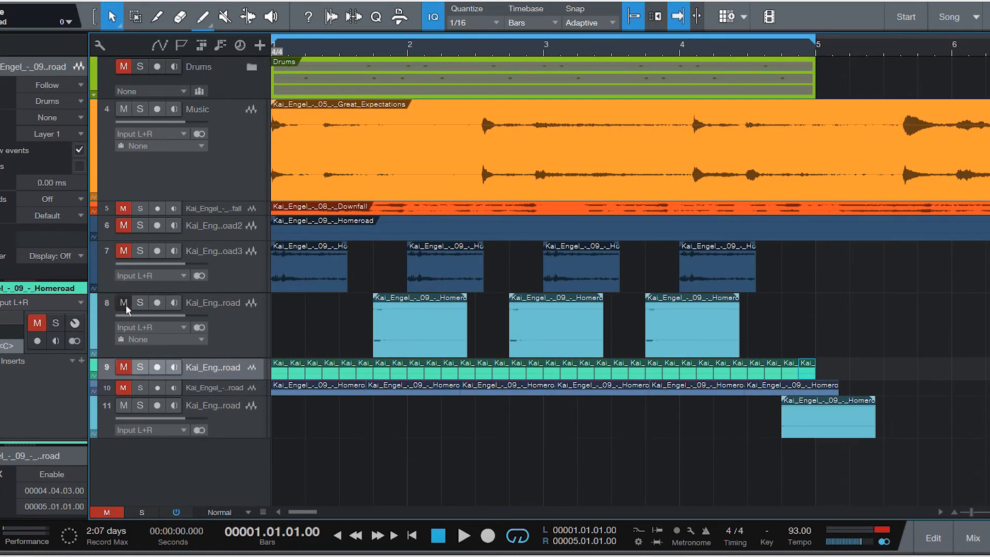
click(217, 281)
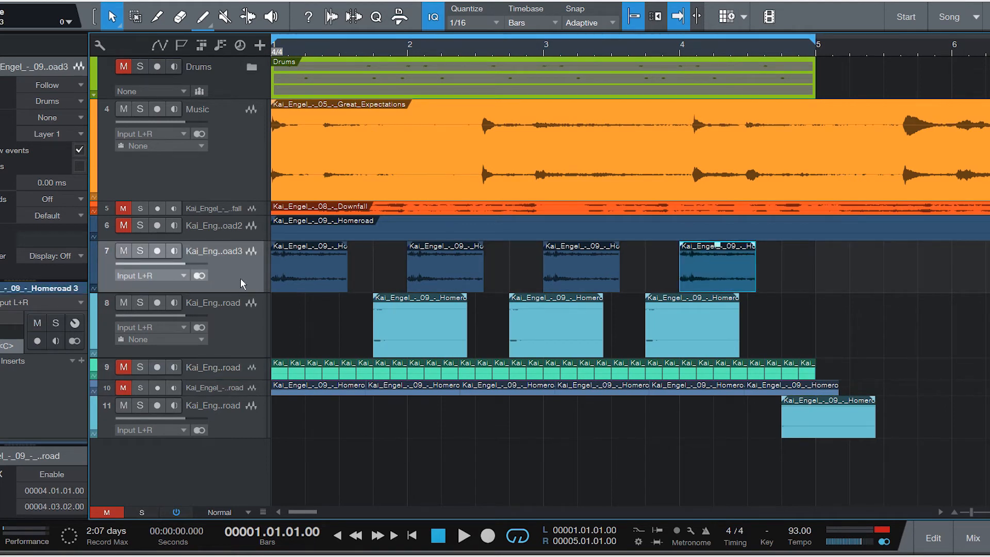
click(318, 283)
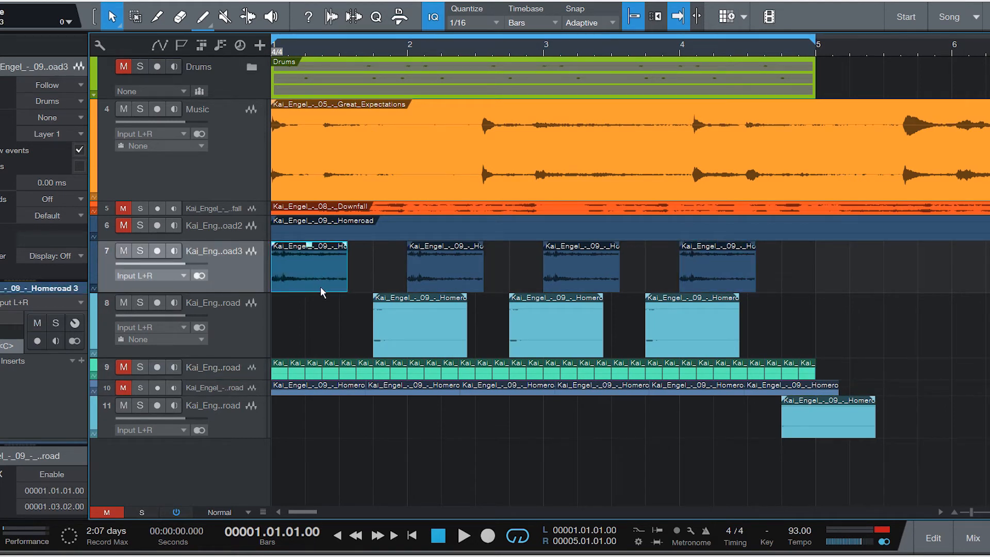
drag(222, 358, 222, 344)
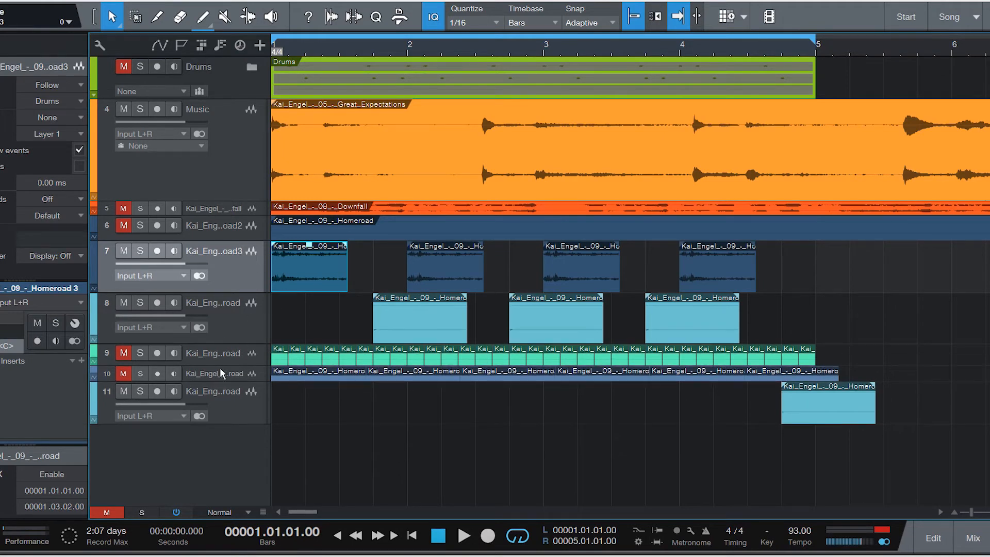
- Play back the Music track with the Homeroad slices, unmute track 9, and play again from the song start
click(227, 178)
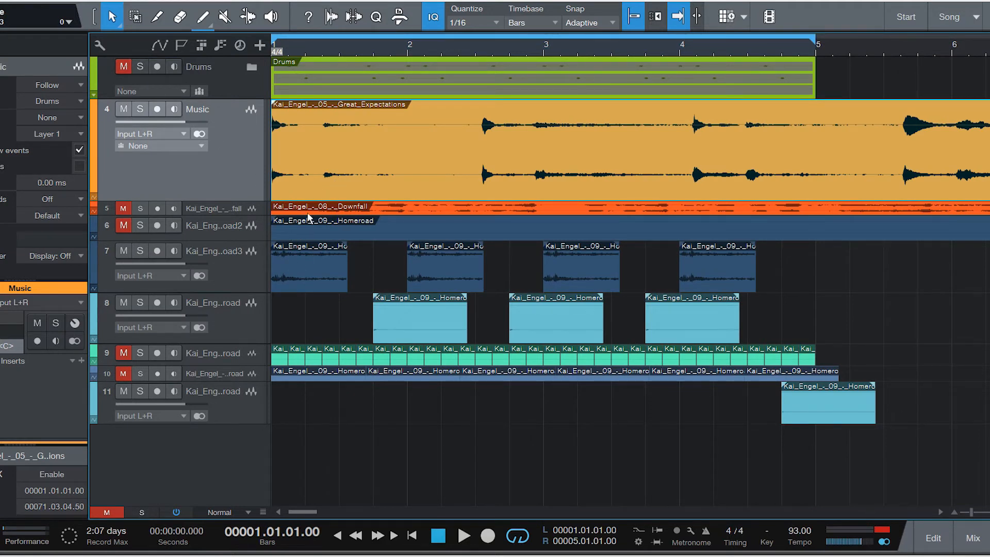
key(space)
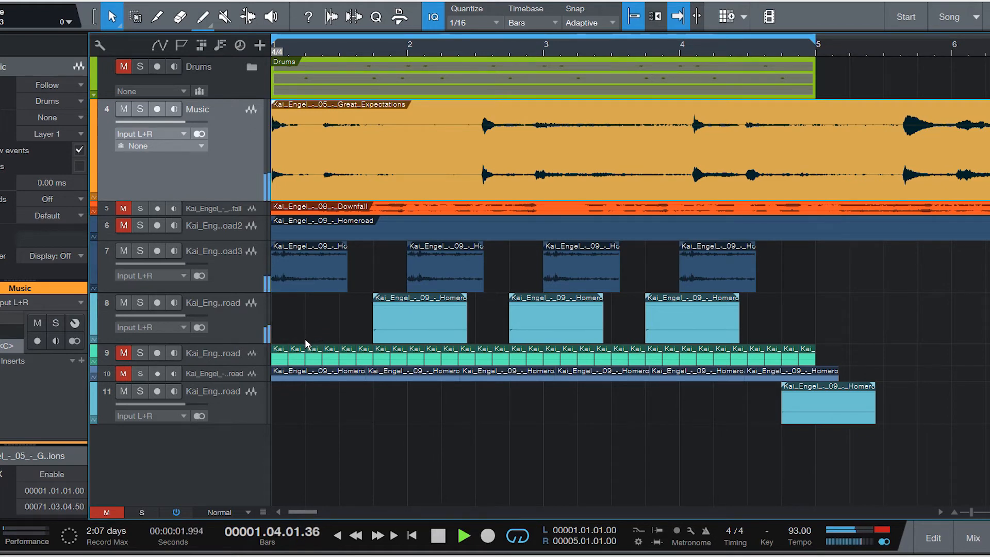
key(space)
click(124, 353)
key(Home)
key(space)
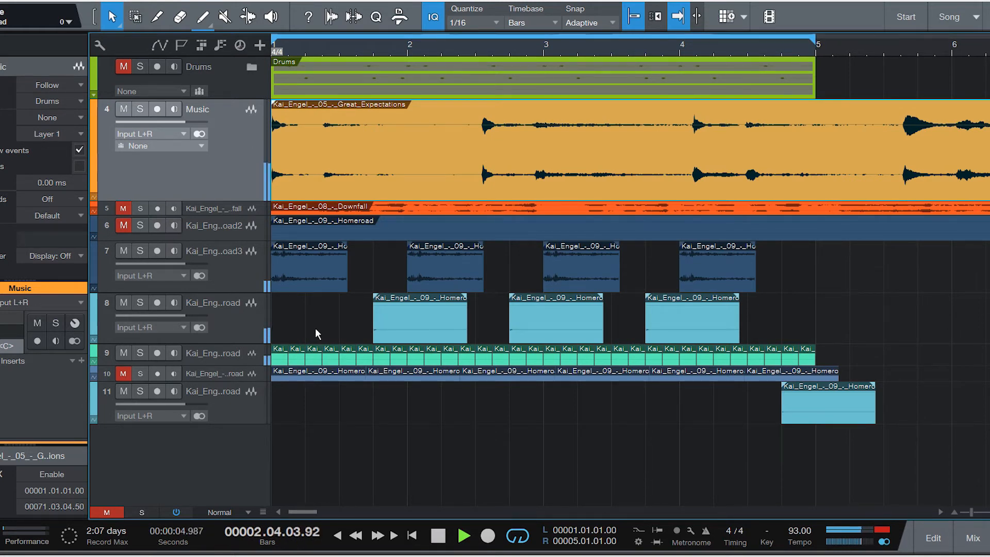
key(space)
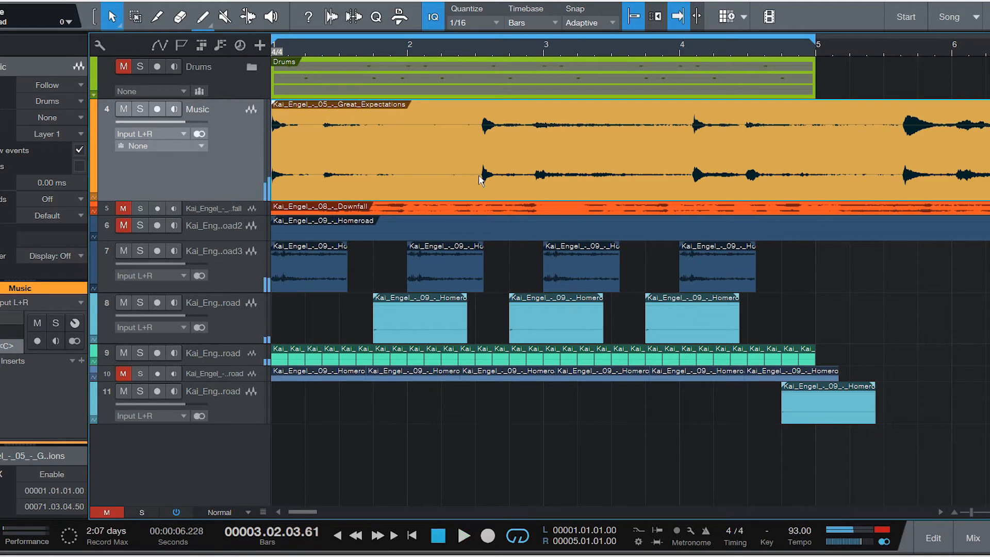
- Split the Great Expectations clip at 2.3.1 and move the remainder past bar 5, outside the loop
key(3)
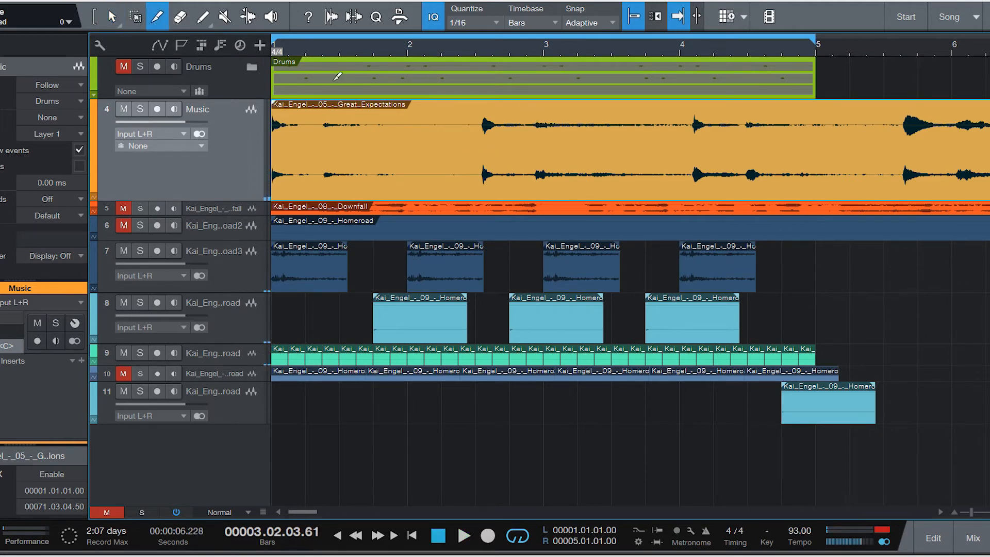
click(476, 148)
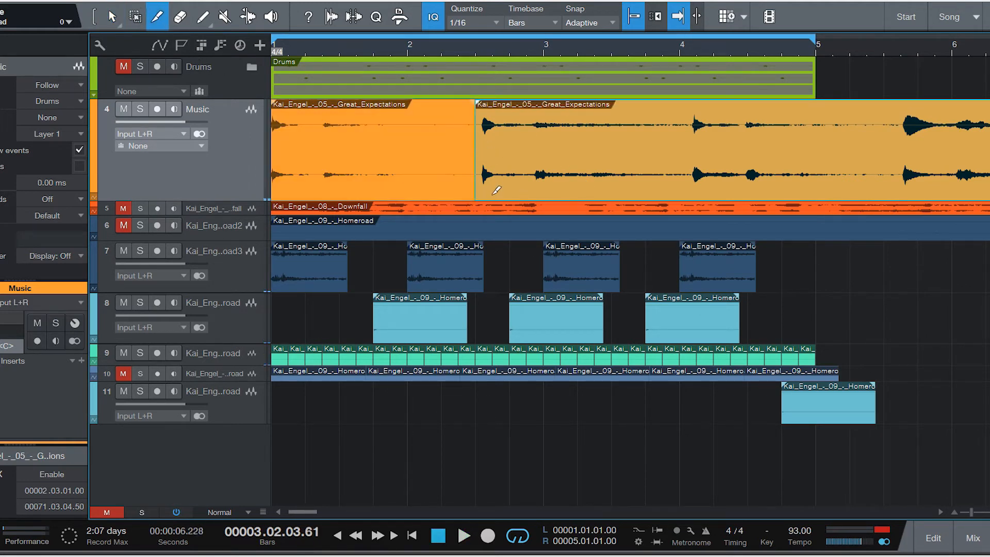
key(1)
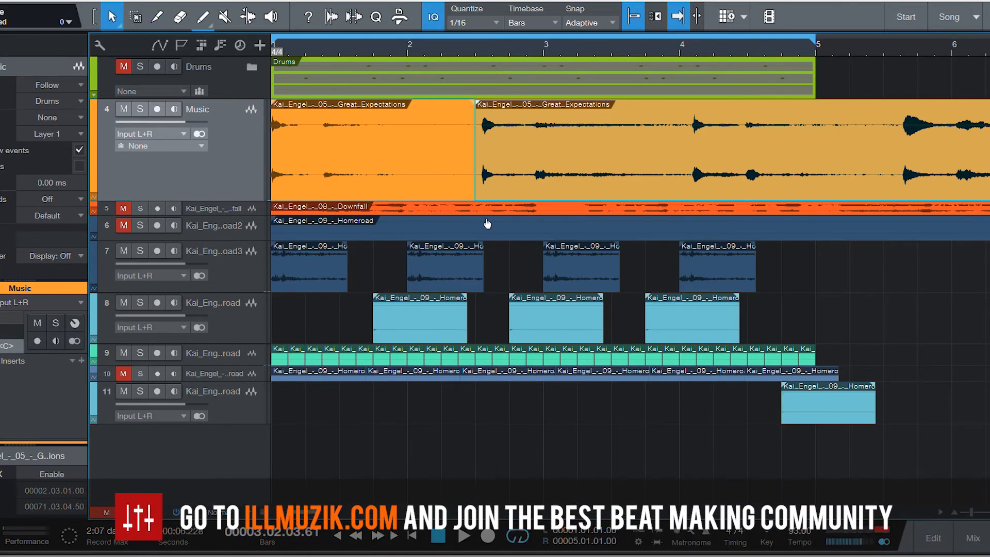
click(424, 175)
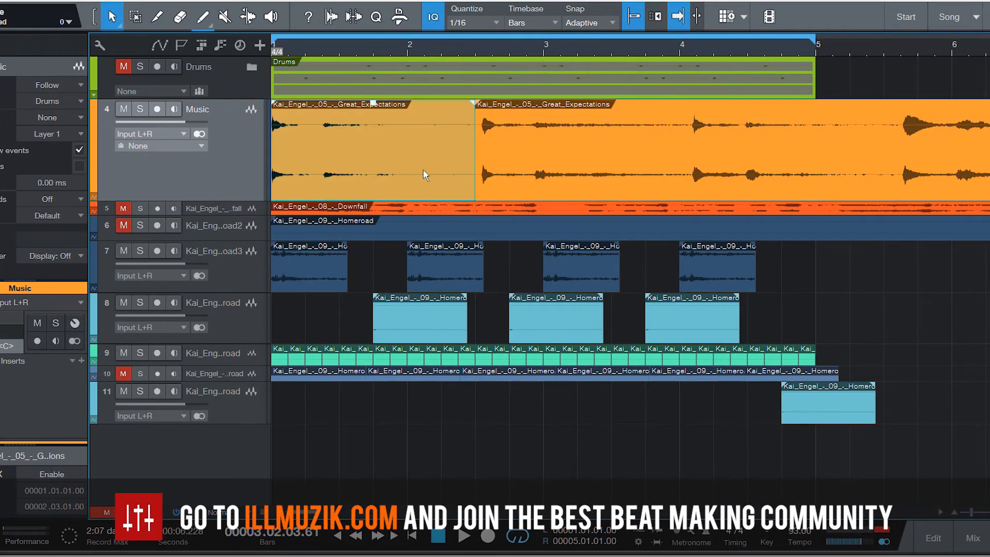
click(516, 152)
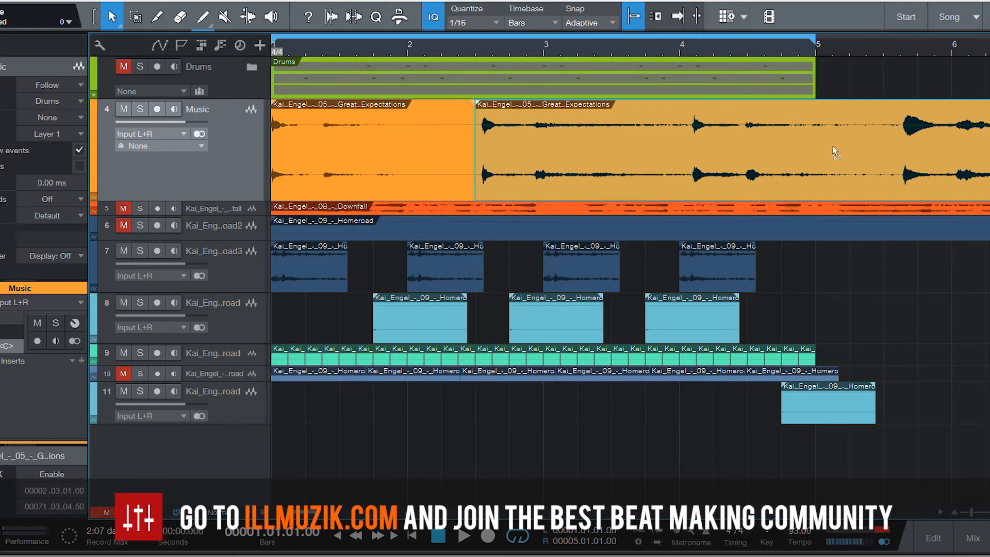
drag(897, 150, 906, 149)
click(381, 163)
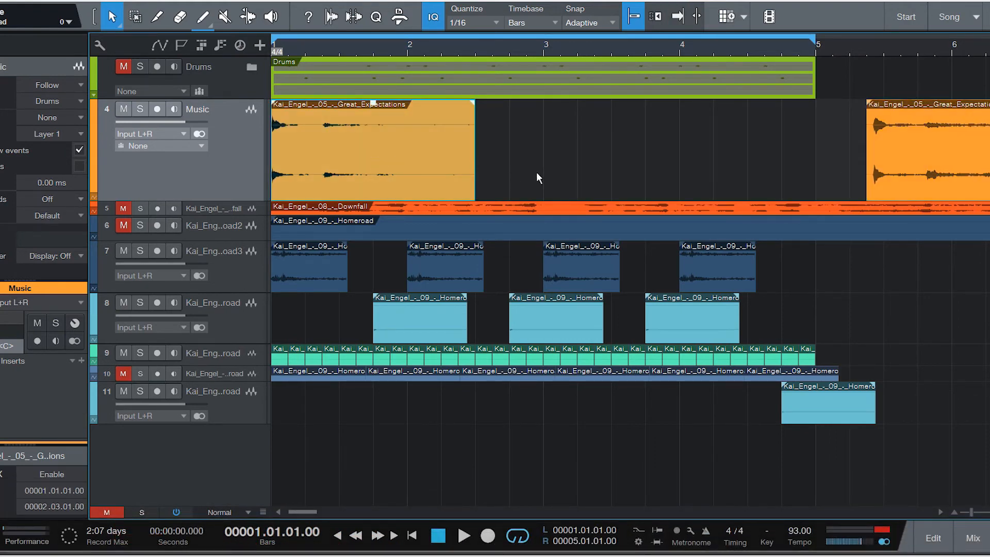
- Play back the shortened Great Expectations clip and split it at about 1.2.3 with snapping off, just before its second note
key(f)
key(space)
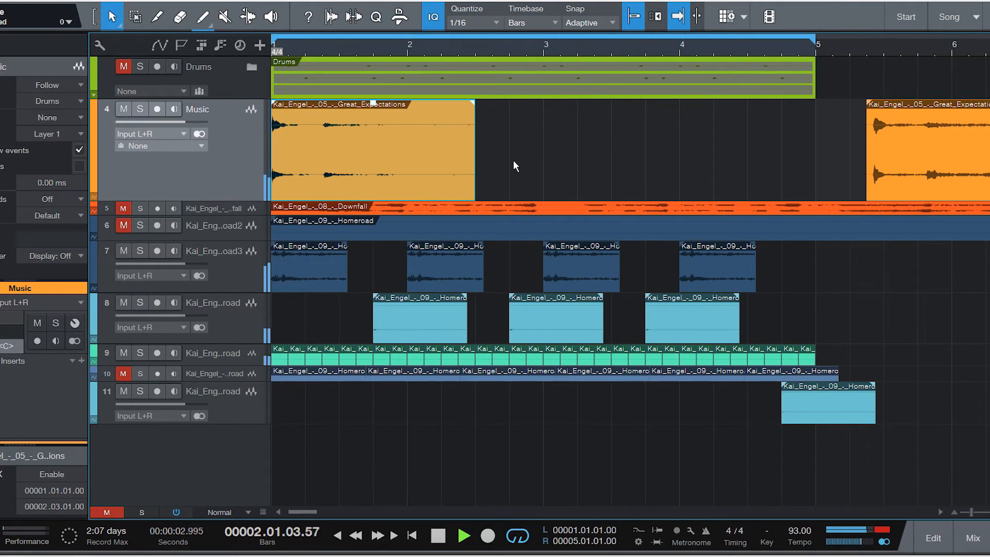
key(space)
click(156, 16)
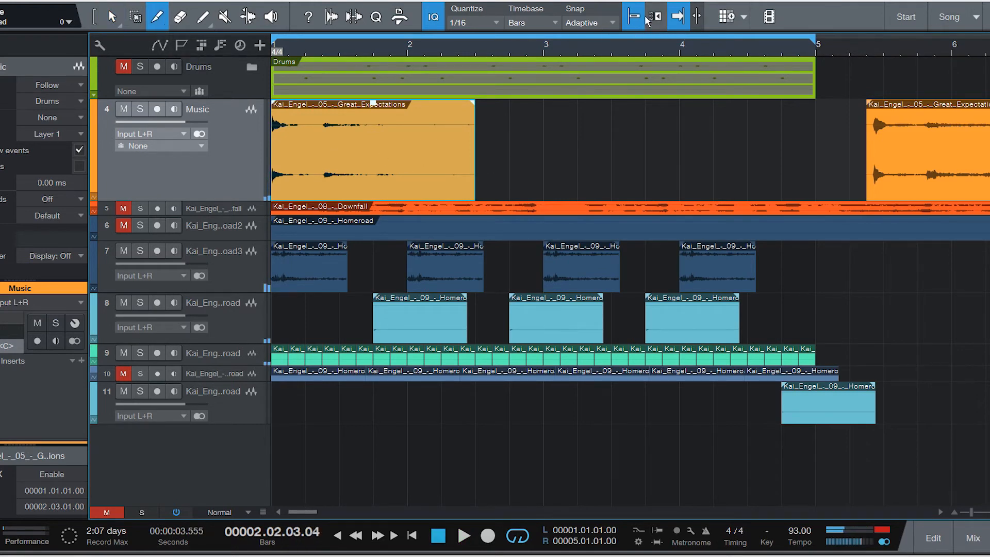
click(324, 136)
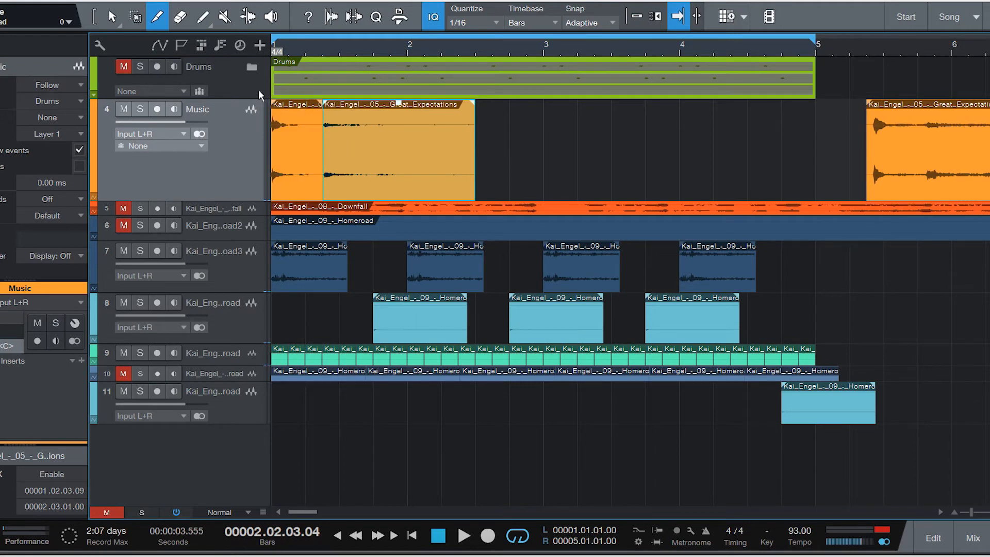
key(space)
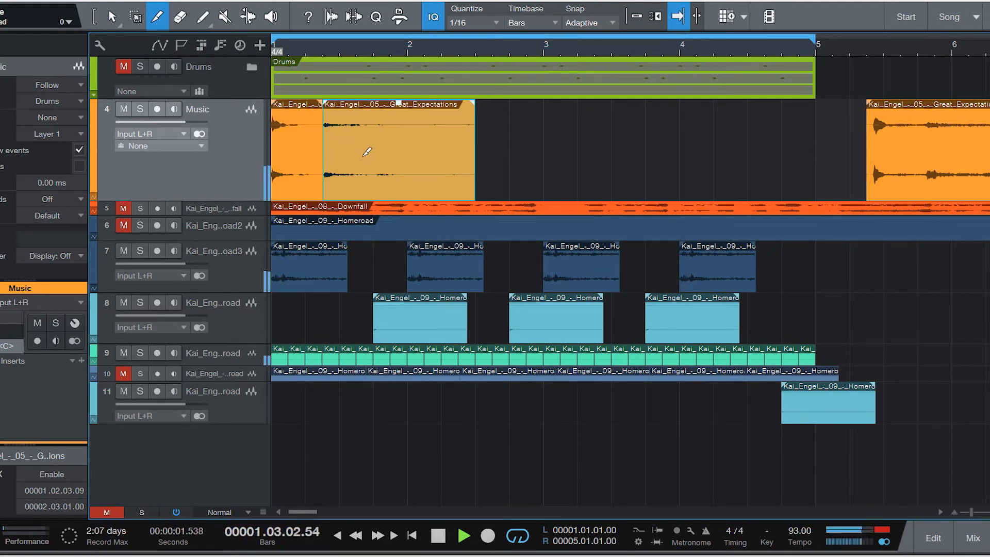
key(space)
key(1)
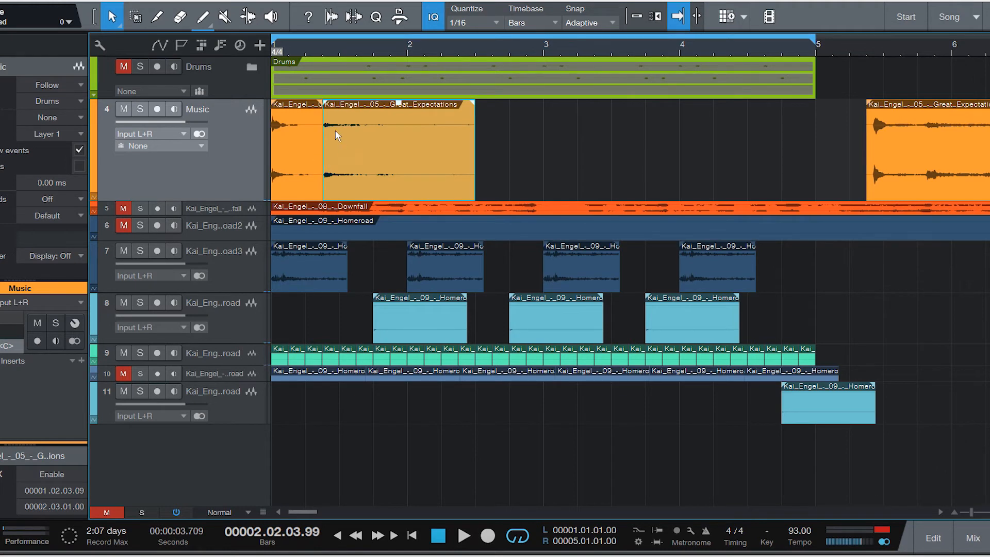
- Move the short first slice into the gap before bar 3, shift the longer slice to the song start, and play back
click(292, 143)
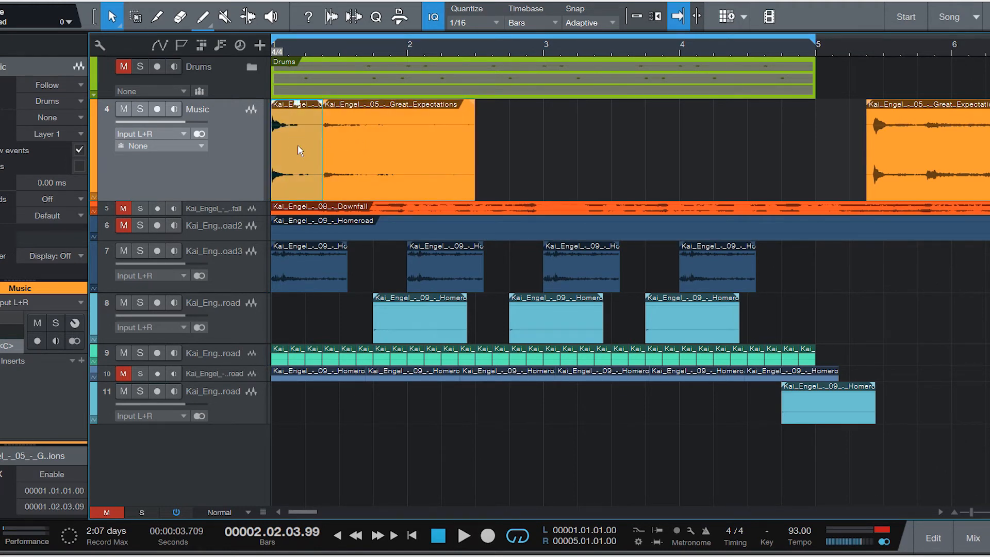
drag(292, 147, 526, 140)
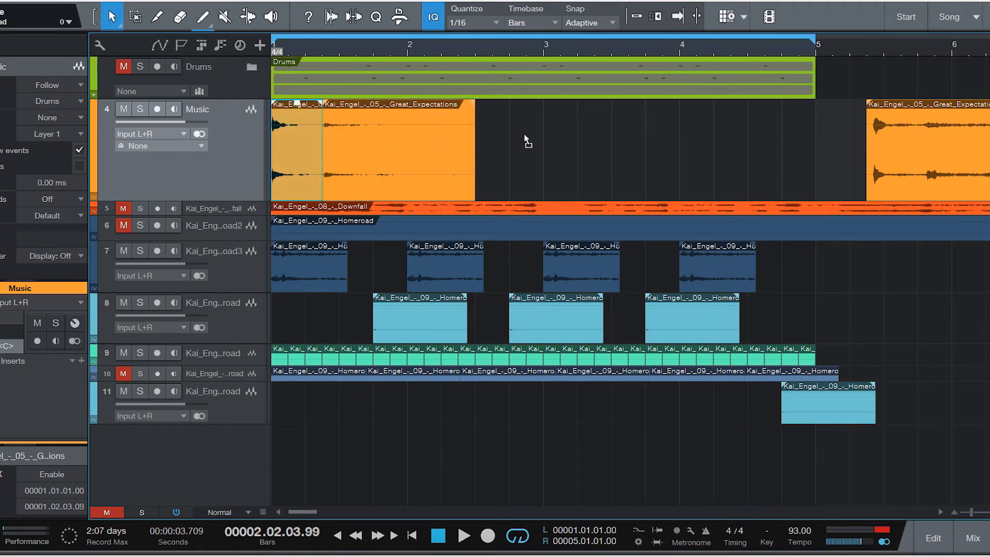
drag(383, 144, 324, 145)
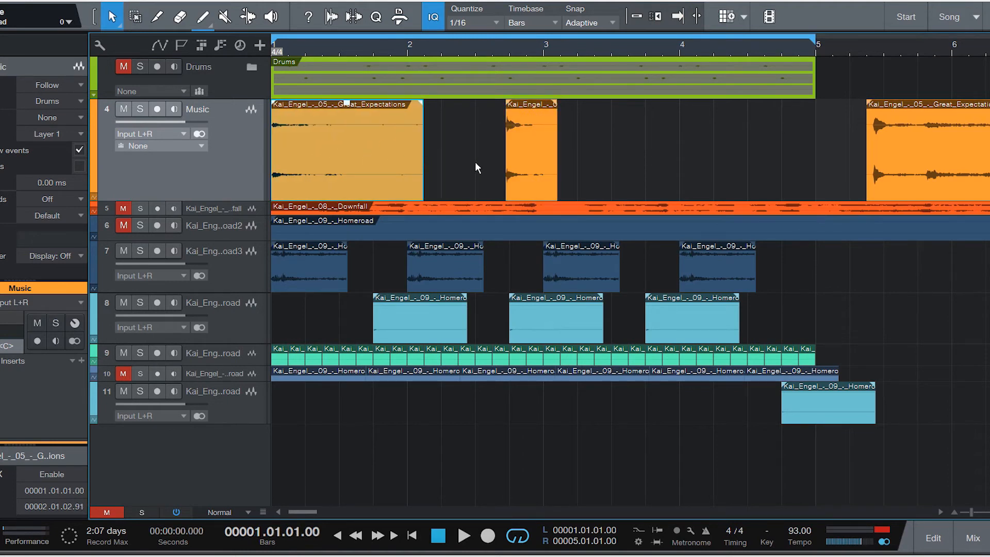
key(space)
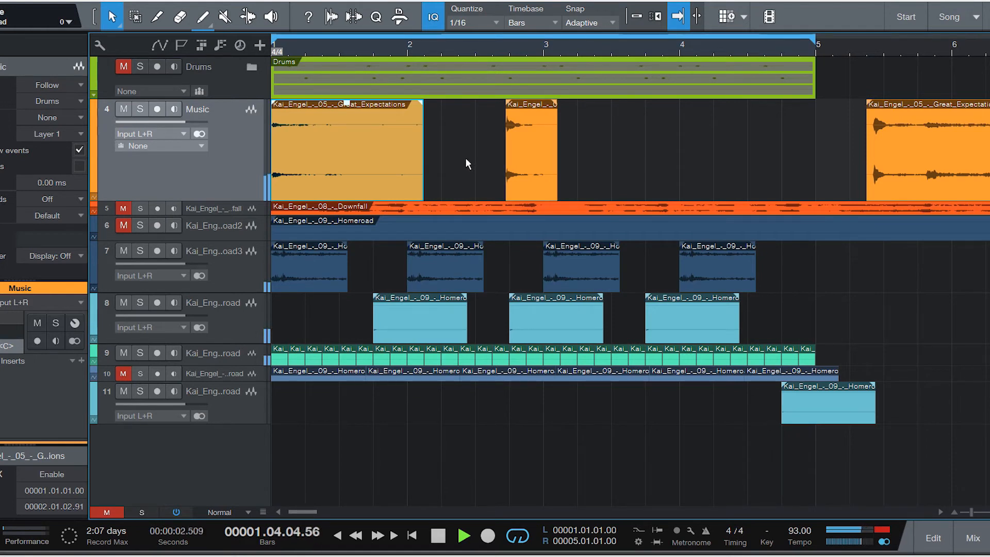
drag(530, 149, 434, 146)
key(n)
key(space)
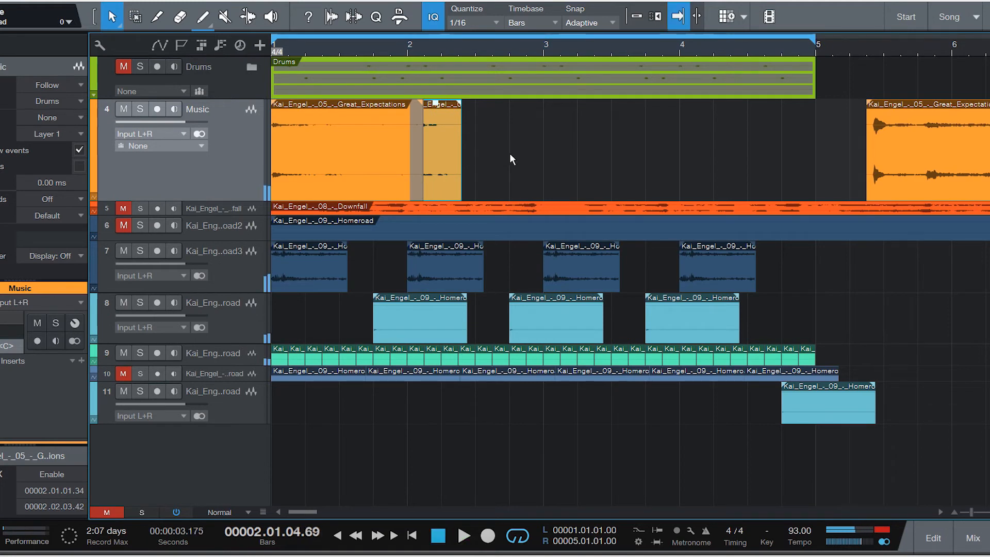
key(ctrl+z)
- With snapping on, trim the longer slice to end at bar 2, place the short slice directly after it, and play back
click(462, 151)
mouse_move(423, 127)
mouse_down()
mouse_move(399, 131)
mouse_move(408, 132)
mouse_up()
click(634, 16)
drag(407, 127, 409, 131)
drag(520, 154, 428, 155)
key(comma)
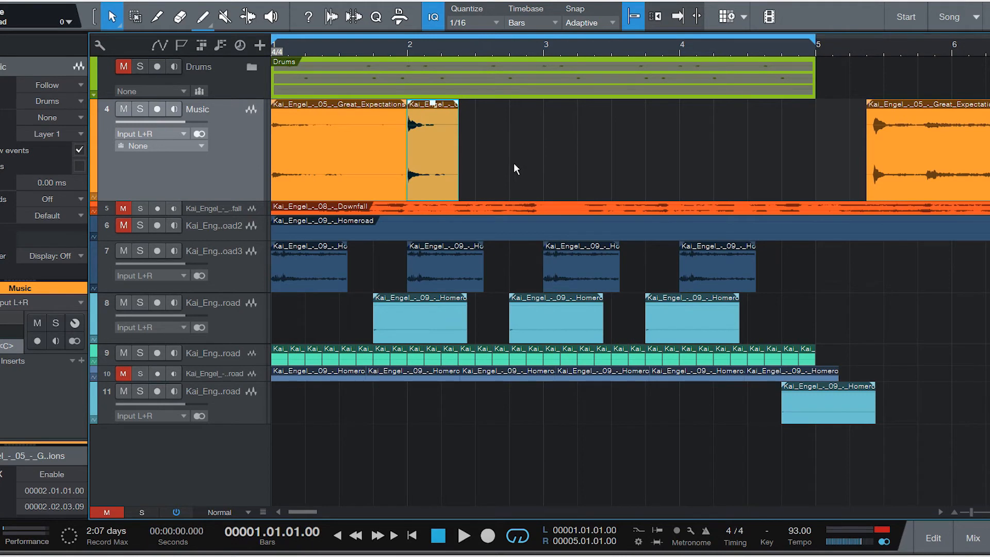
key(space)
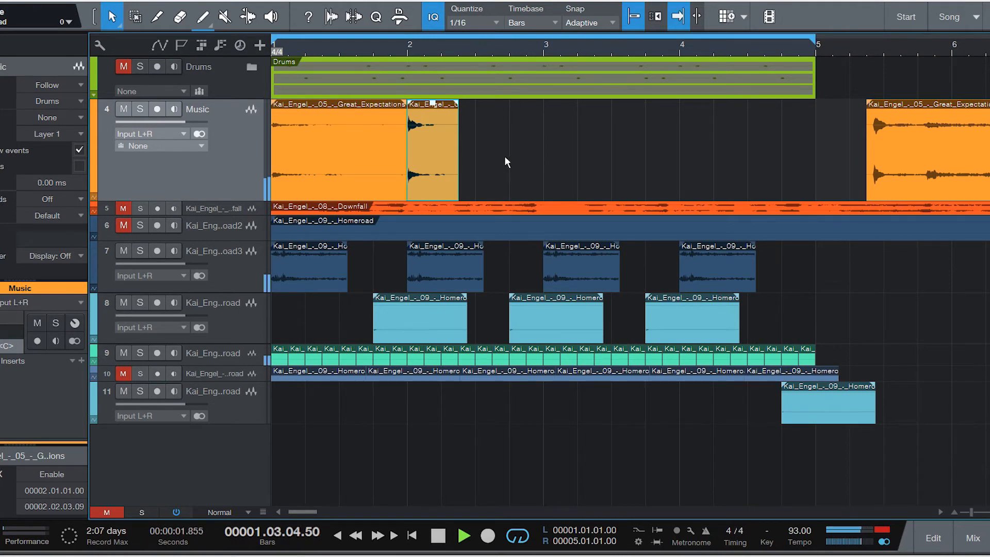
key(space)
- Move the short Great Expectations slice to a new track 12 at the song start and mute that track
click(308, 152)
drag(430, 150, 593, 161)
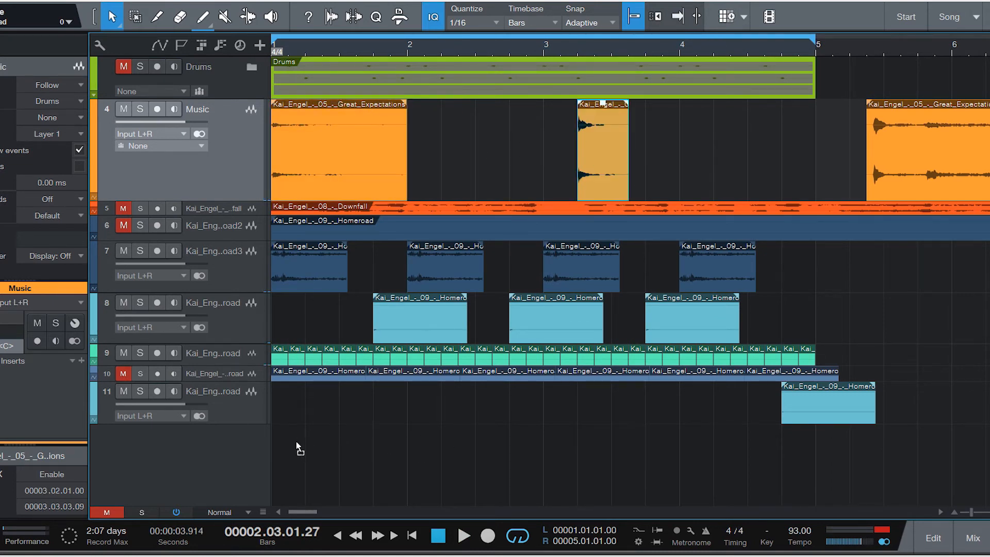
drag(297, 443, 297, 444)
click(371, 137)
click(123, 433)
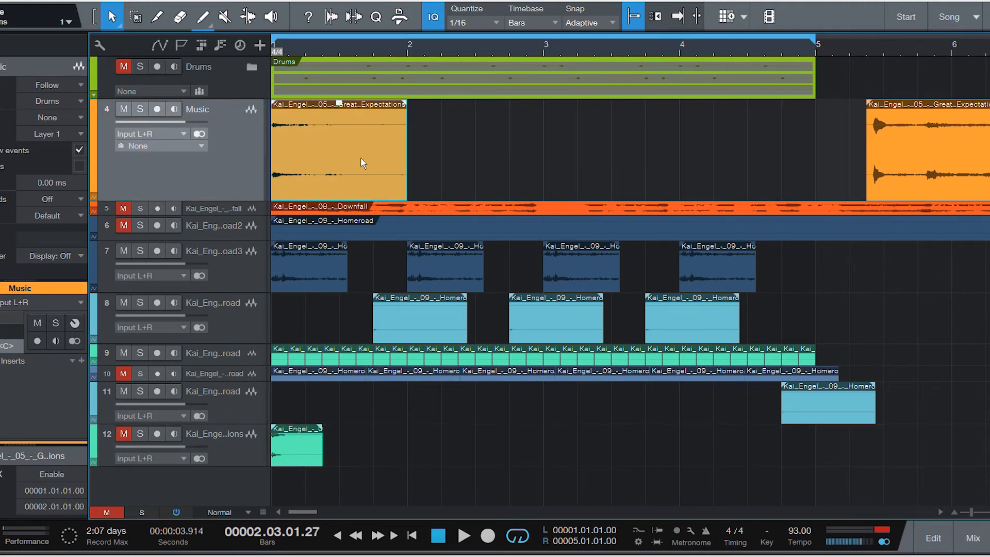
- Duplicate the one-bar Great Expectations slice three times to fill bars 1 to 4, and play back from the song start
key(d)
key(d)
key(d)
key(comma)
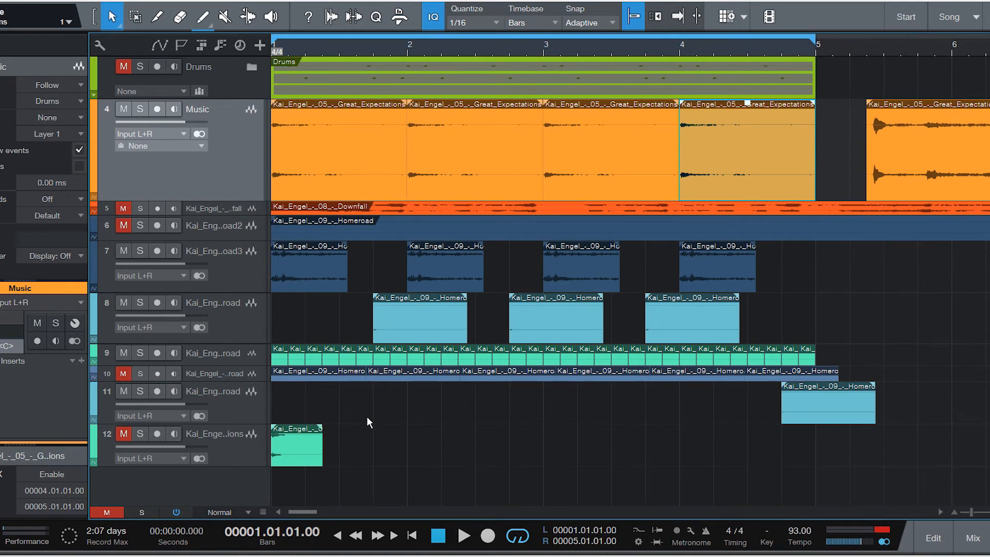
key(space)
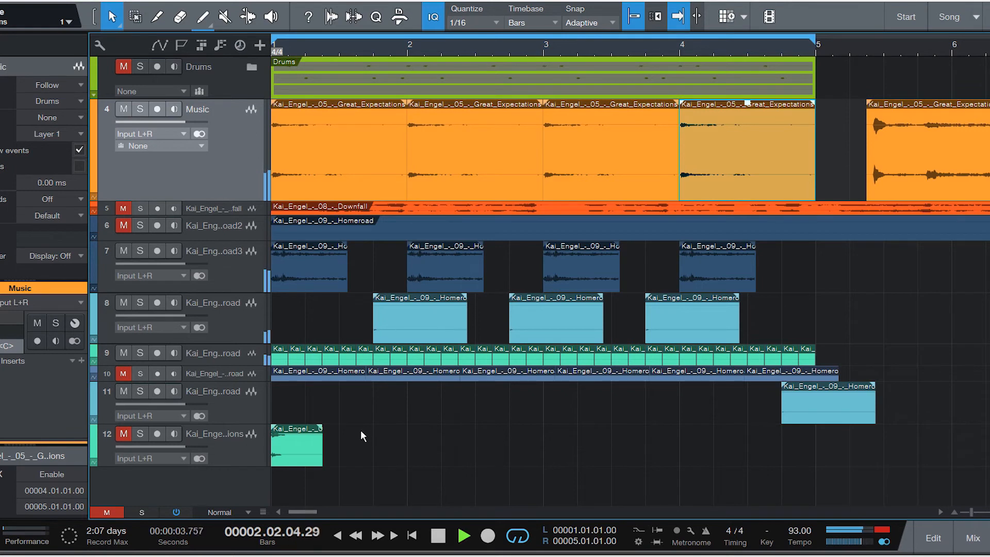
key(space)
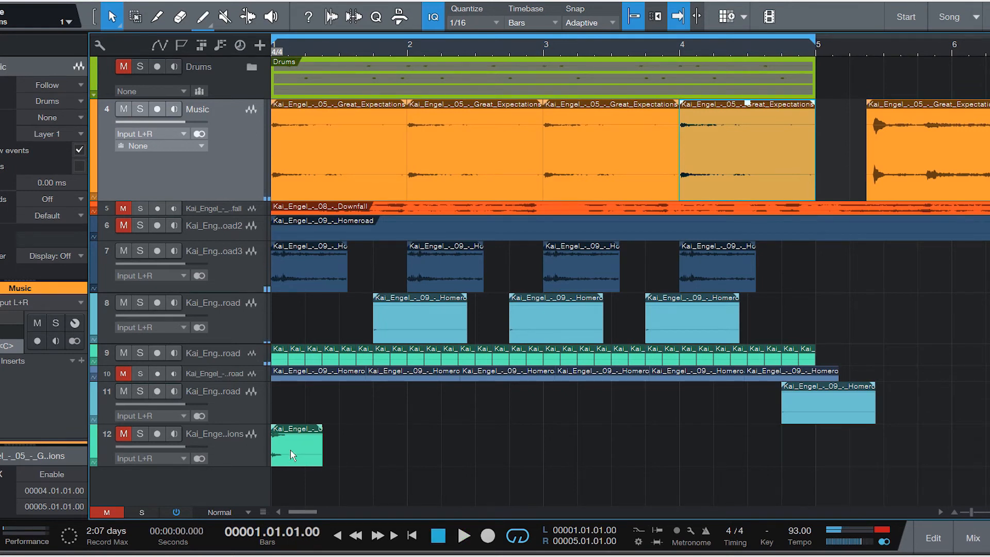
- Unmute track 12, increase its height, and play back its short slice with the other tracks from the song start
click(128, 436)
click(296, 458)
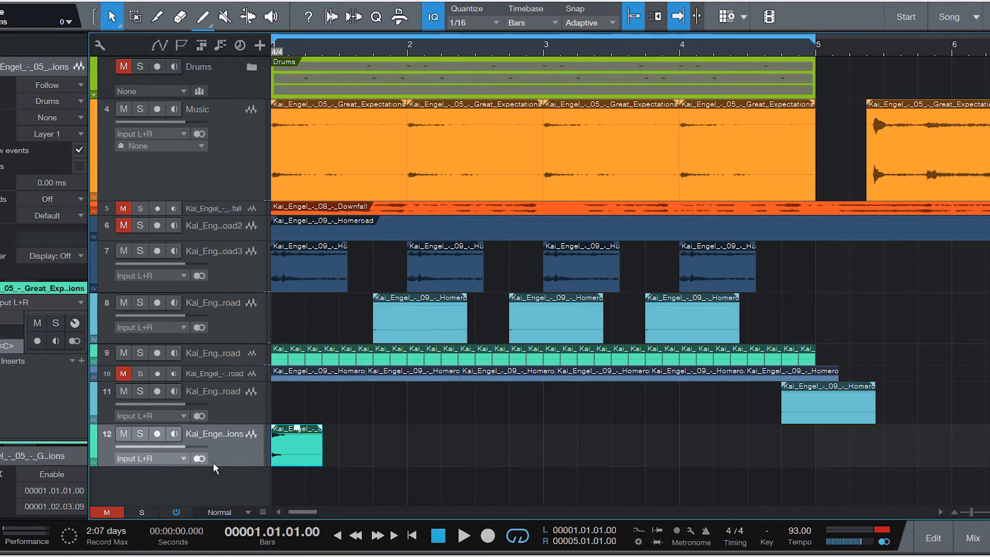
drag(212, 466, 213, 496)
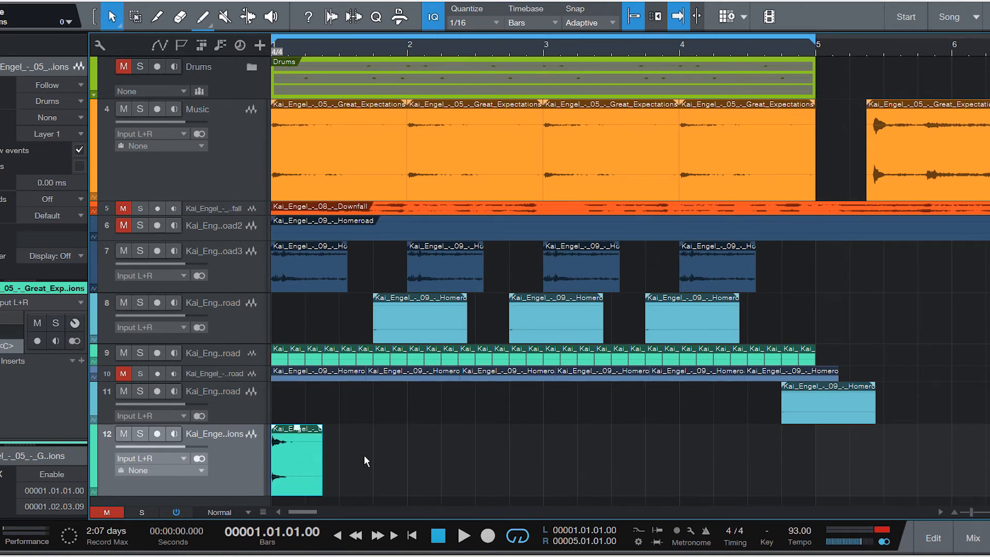
scroll(376, 407, down, 1)
key(space)
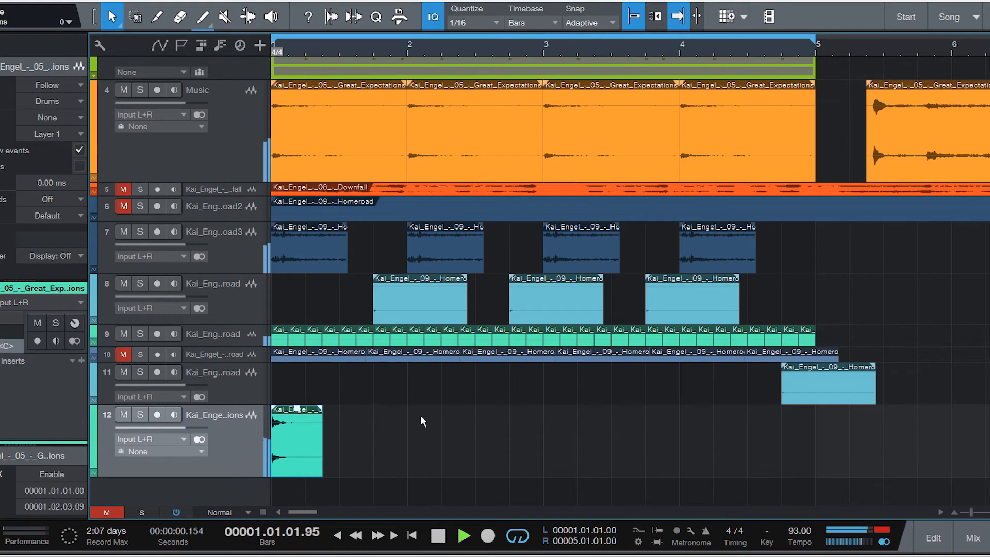
- Move the short Great Expectations slice on track 12 to beat 4 of bar 1 and play back from the song start
key(space)
key(f)
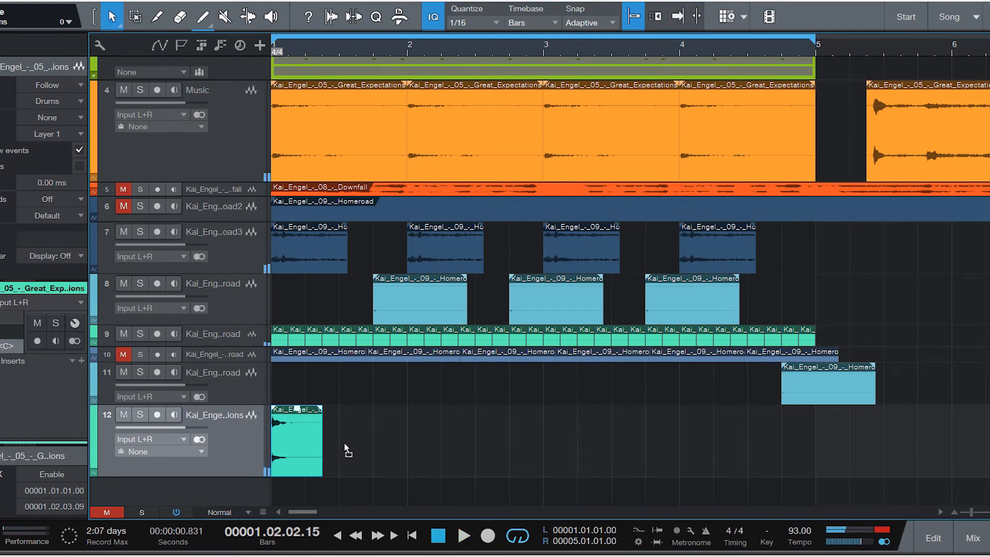
drag(361, 457, 390, 453)
key(Home)
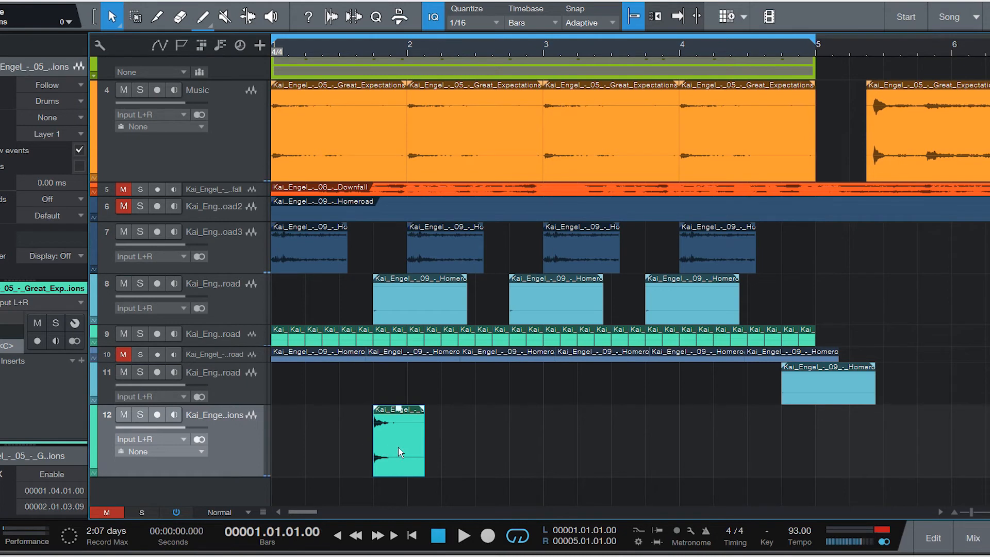
key(space)
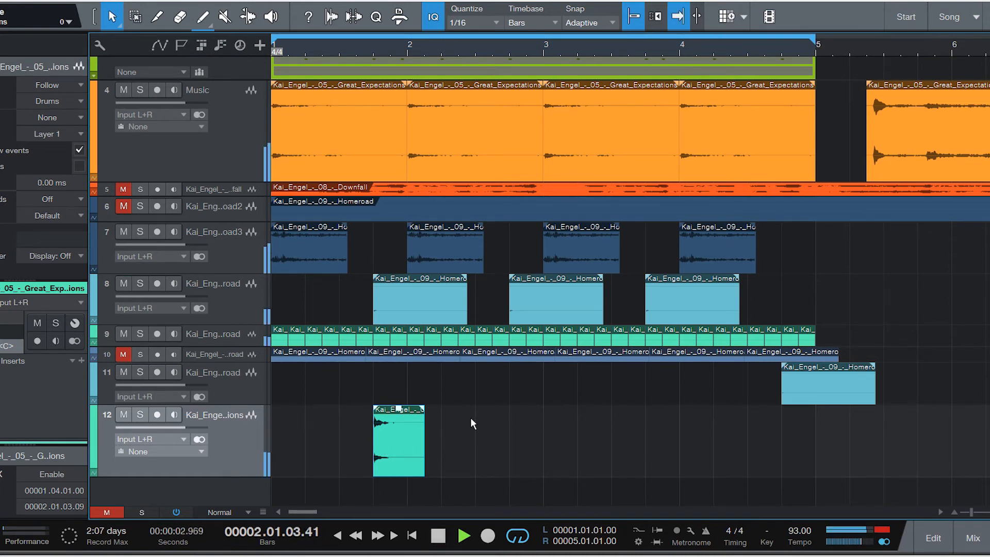
key(space)
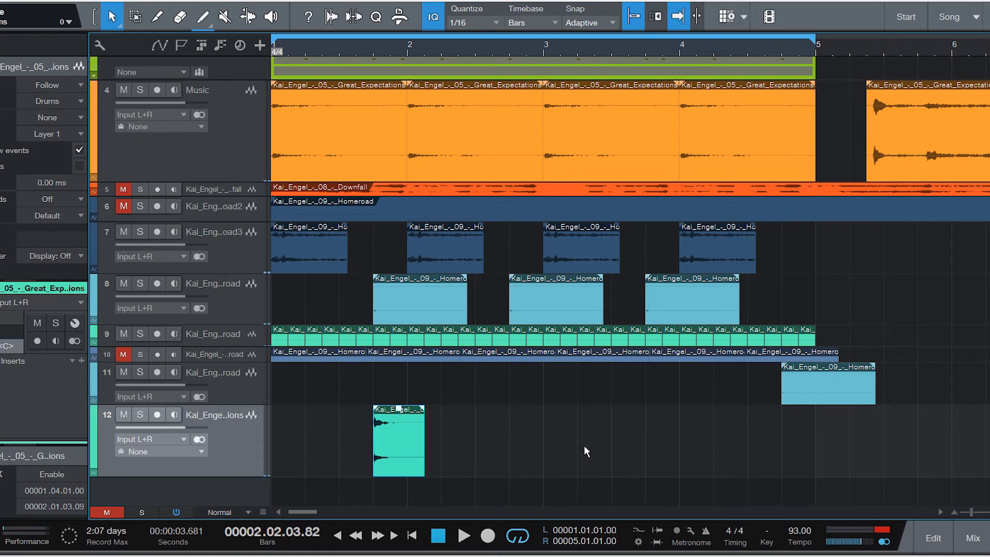
- Copy the short slice on track 12 to beat 4 of bar 3 and play back from the song start
click(667, 441)
alt+drag(407, 443, 471, 447)
key(f)
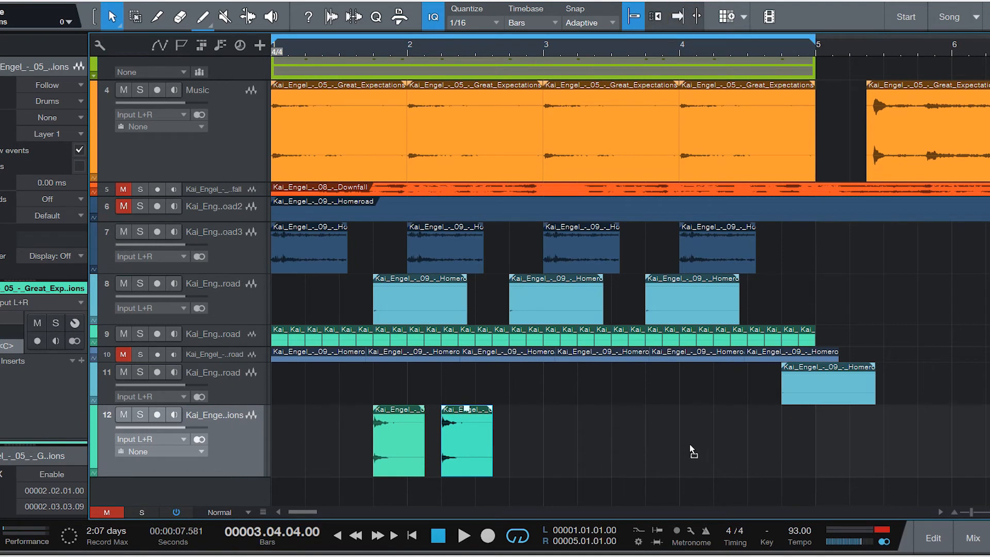
key(ctrl+l)
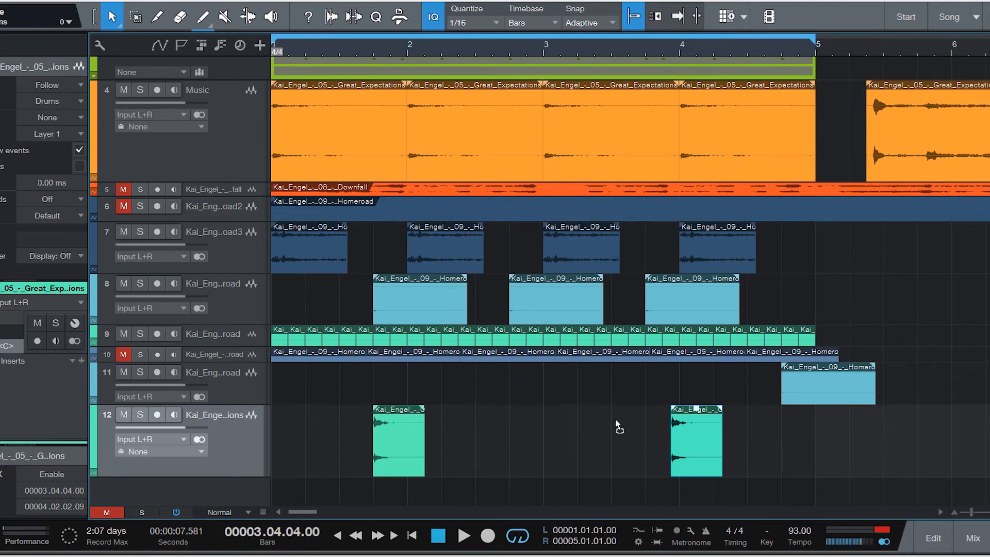
drag(670, 435, 644, 437)
key(Home)
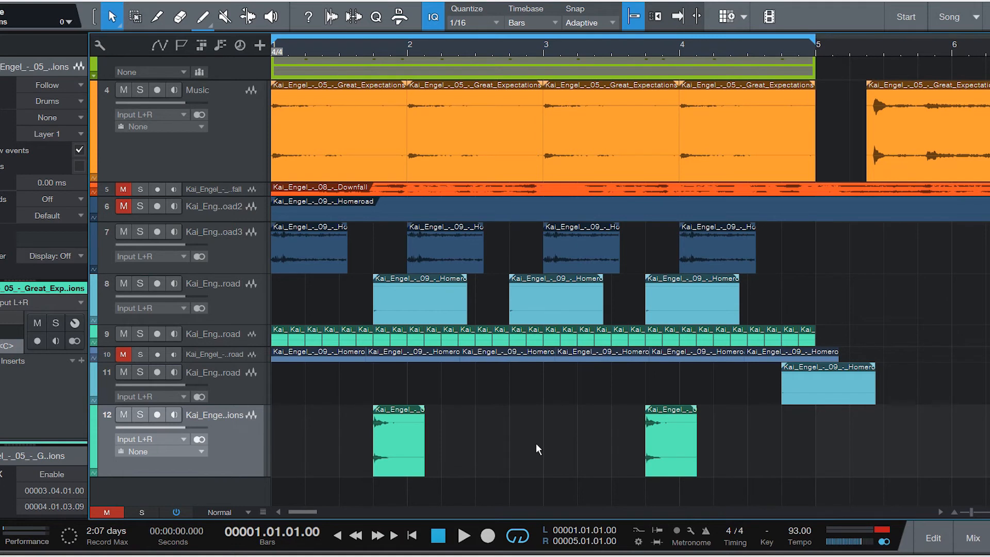
key(space)
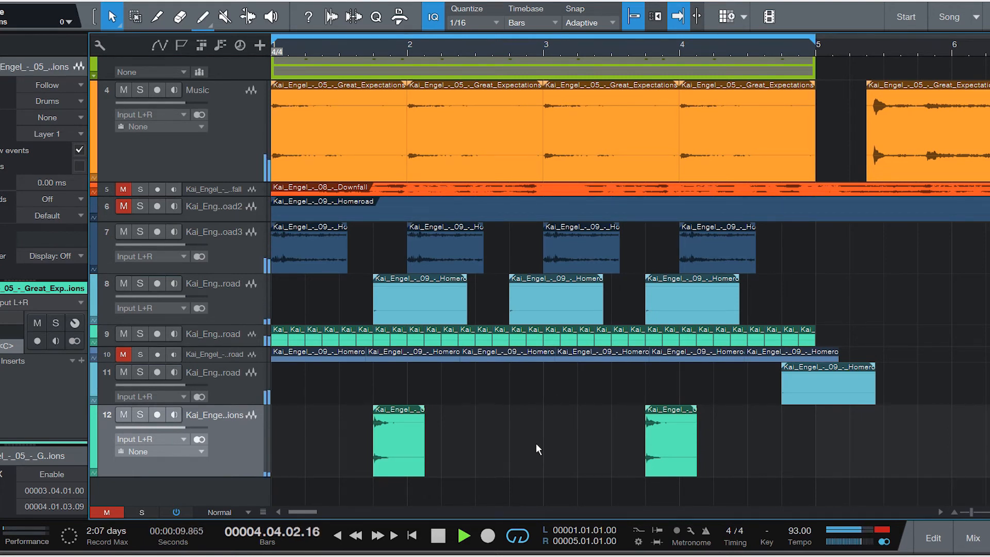
key(space)
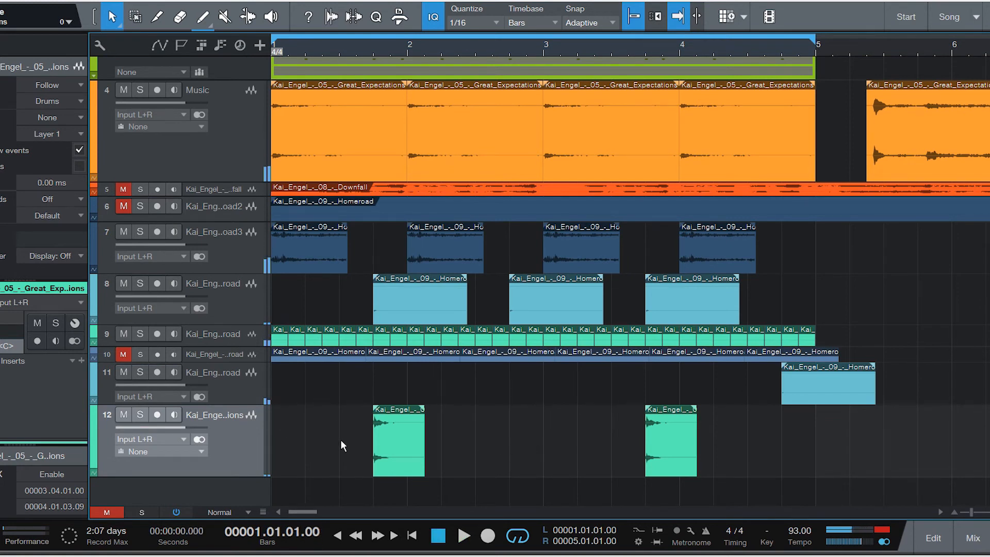
- Lower track 12's volume to -12.3 dB, balancing its slices against the Homeroad slices during playback from the song start
click(398, 450)
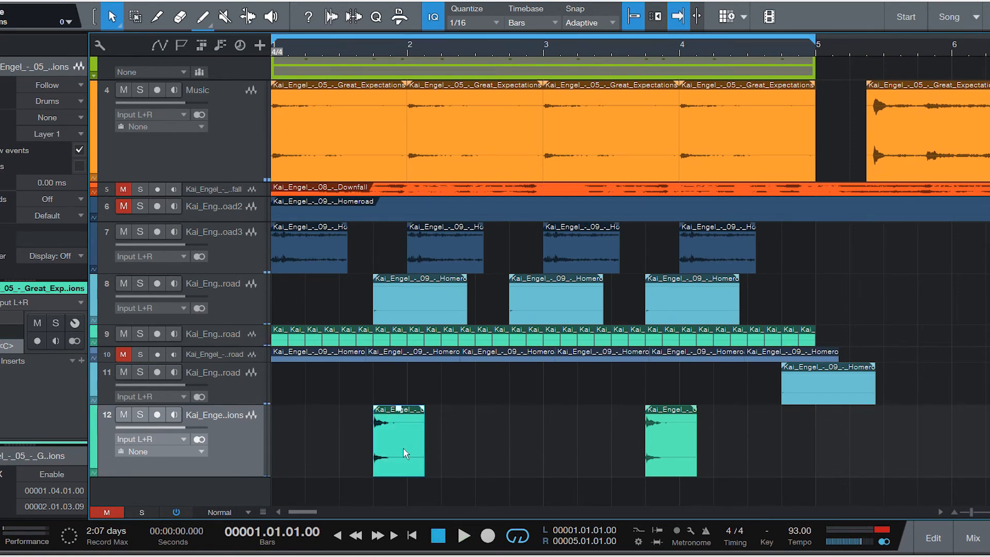
drag(185, 427, 169, 428)
click(412, 281)
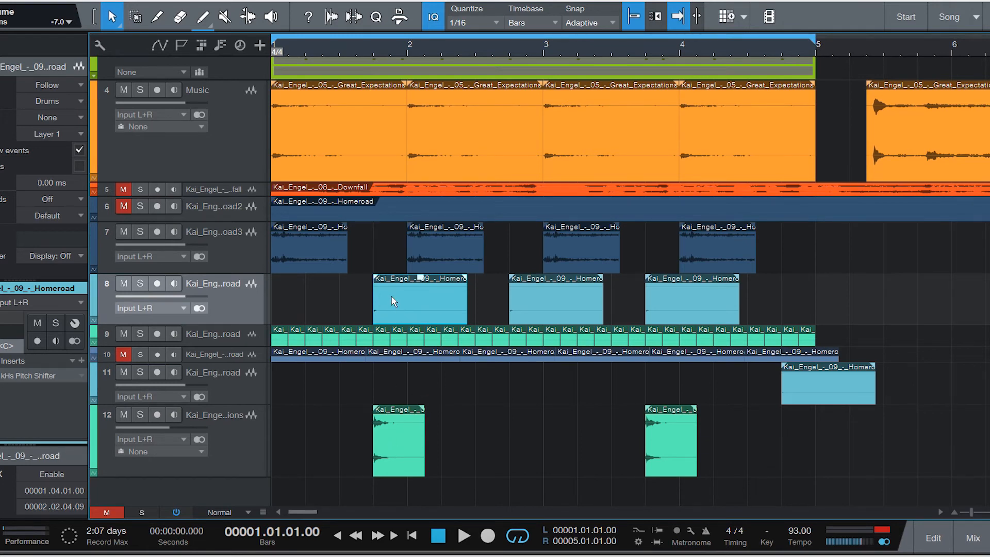
click(395, 446)
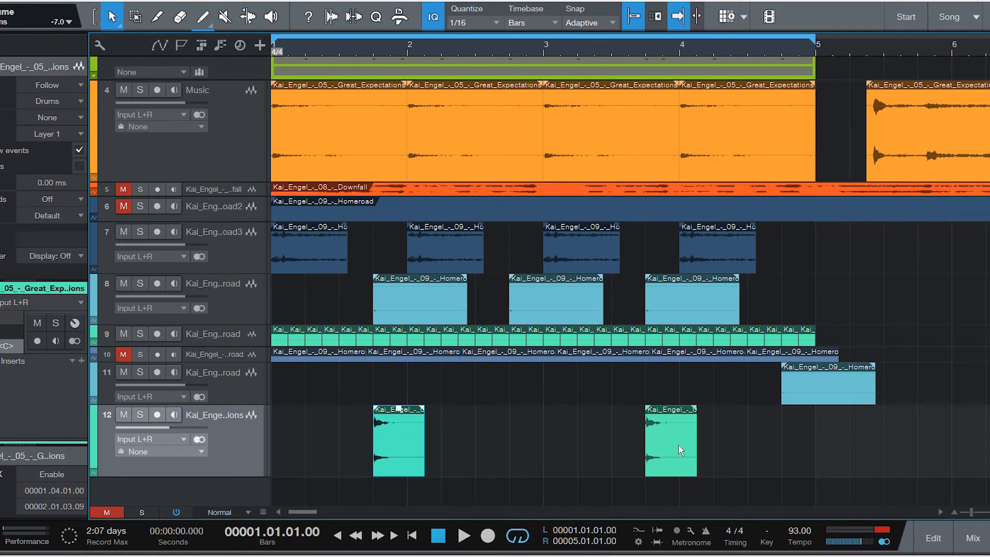
click(541, 309)
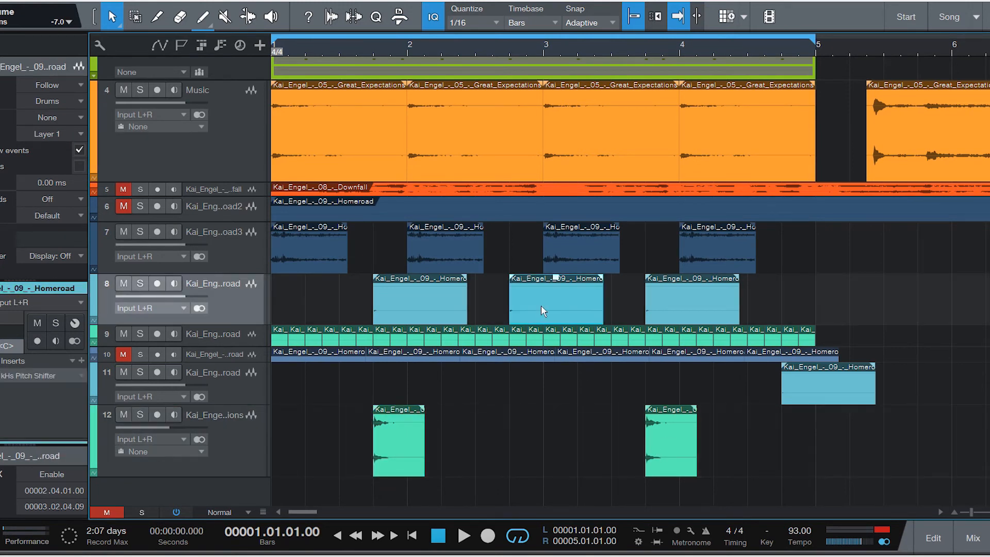
click(823, 381)
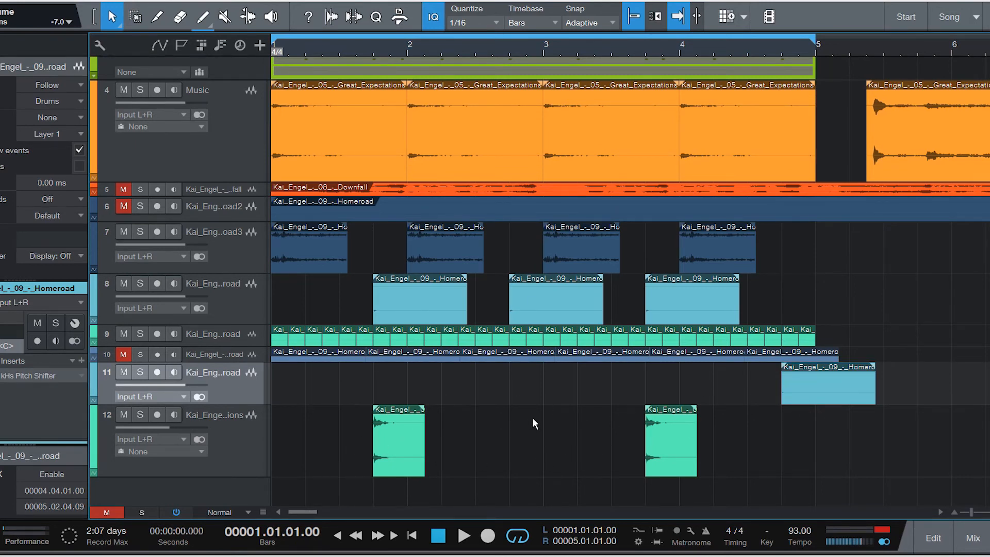
key(space)
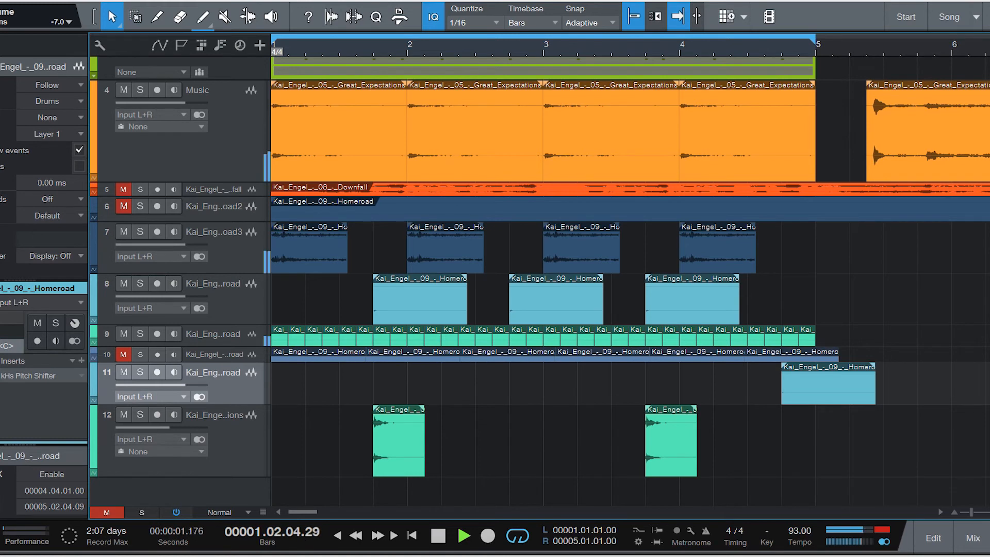
click(193, 443)
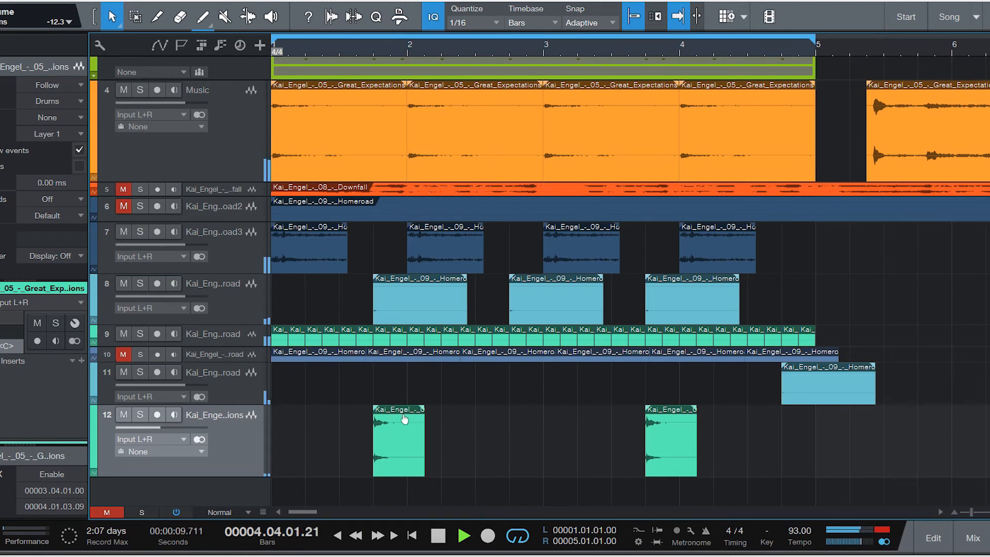
key(space)
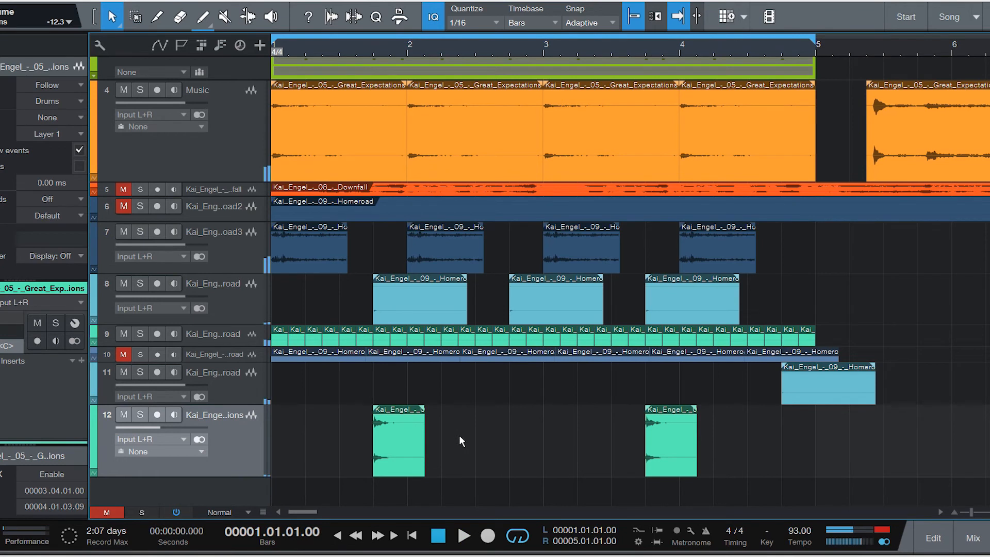
- Delete the long leftover Great Expectations slice after bar 5 on the Music track
click(402, 455)
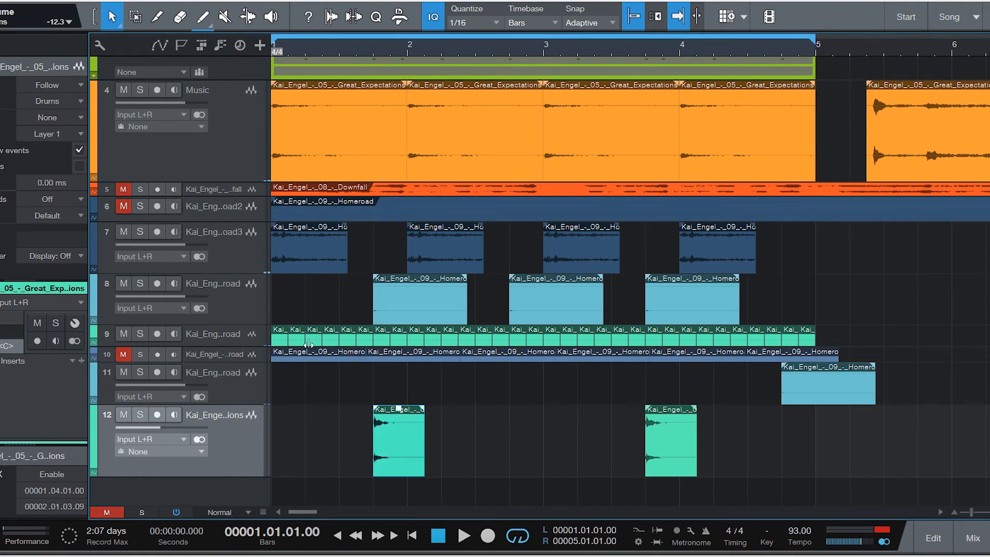
click(874, 176)
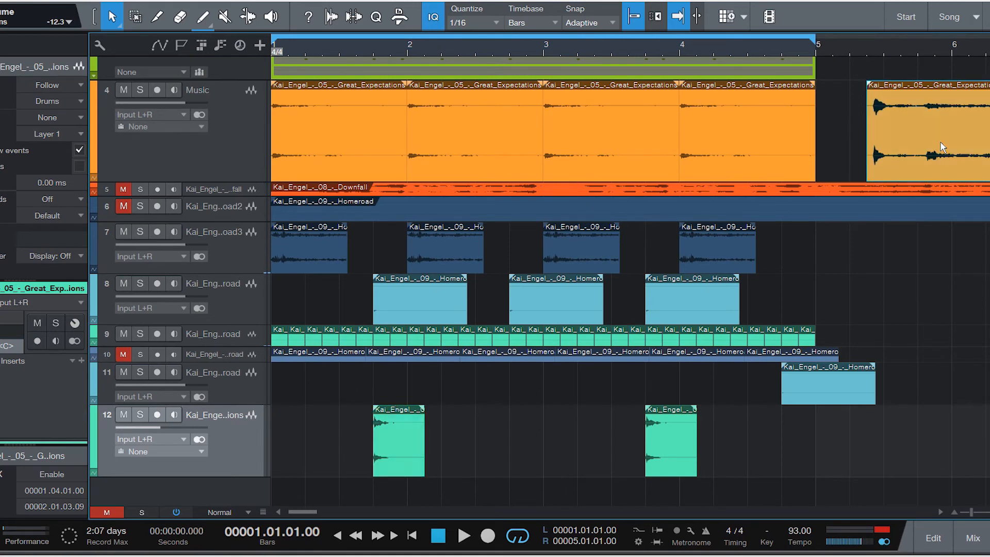
drag(304, 508, 324, 511)
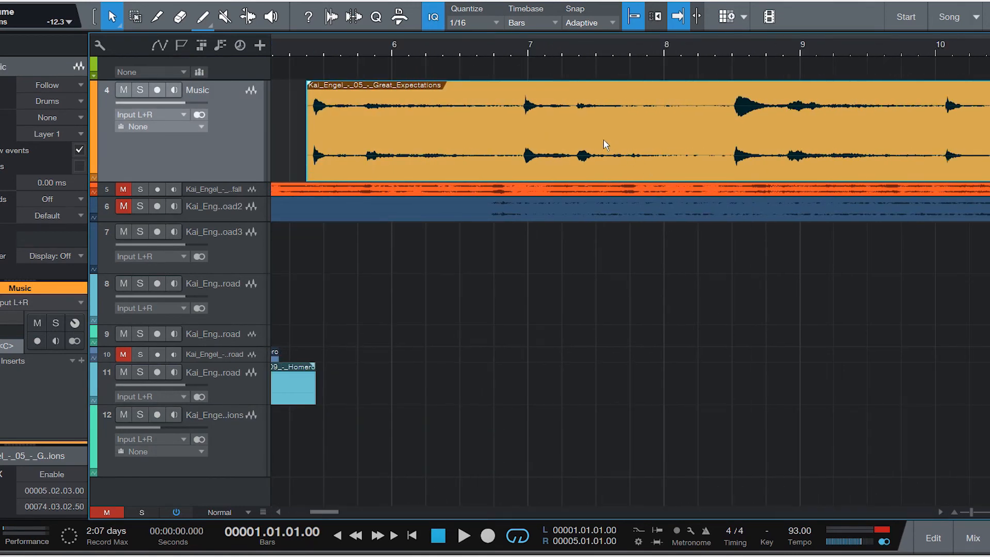
key(Delete)
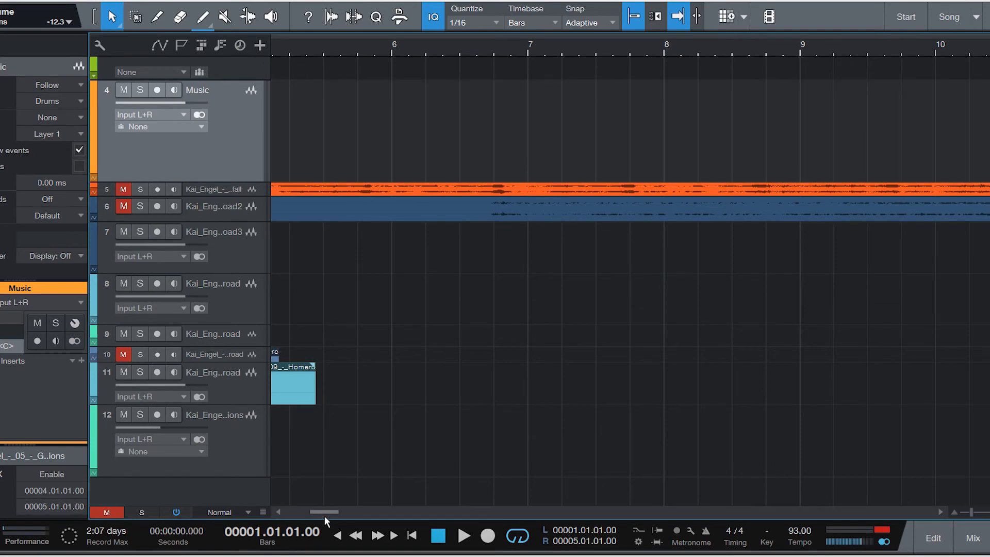
drag(324, 512, 279, 509)
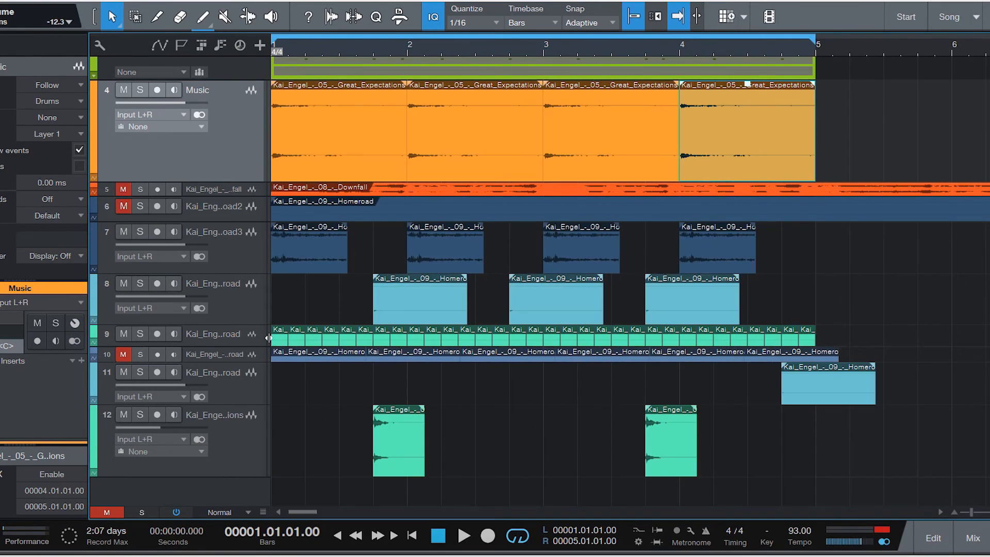
- Increase track 9's height, solo it and play back its repeated Homeroad slices from the song start
click(212, 338)
drag(212, 346, 213, 402)
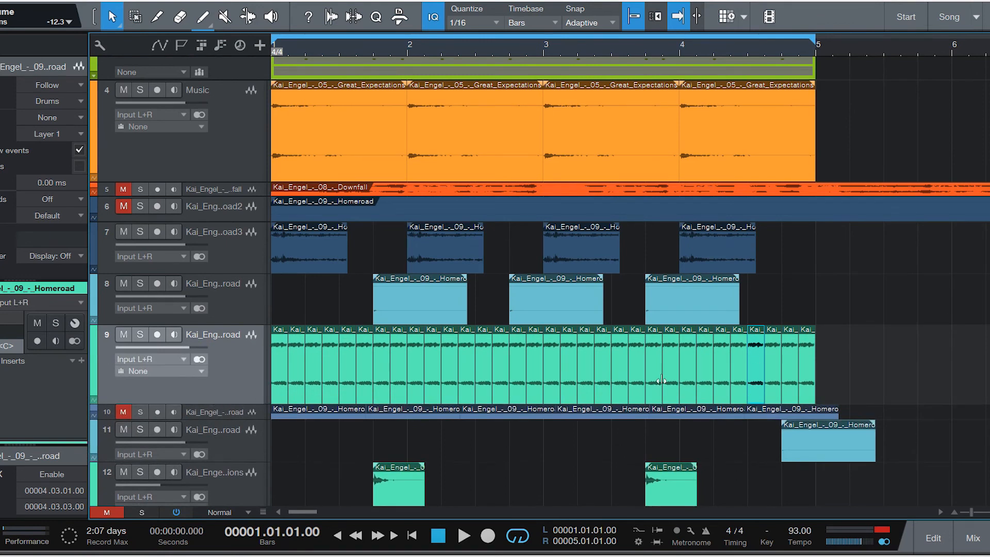
click(848, 364)
key(comma)
click(137, 336)
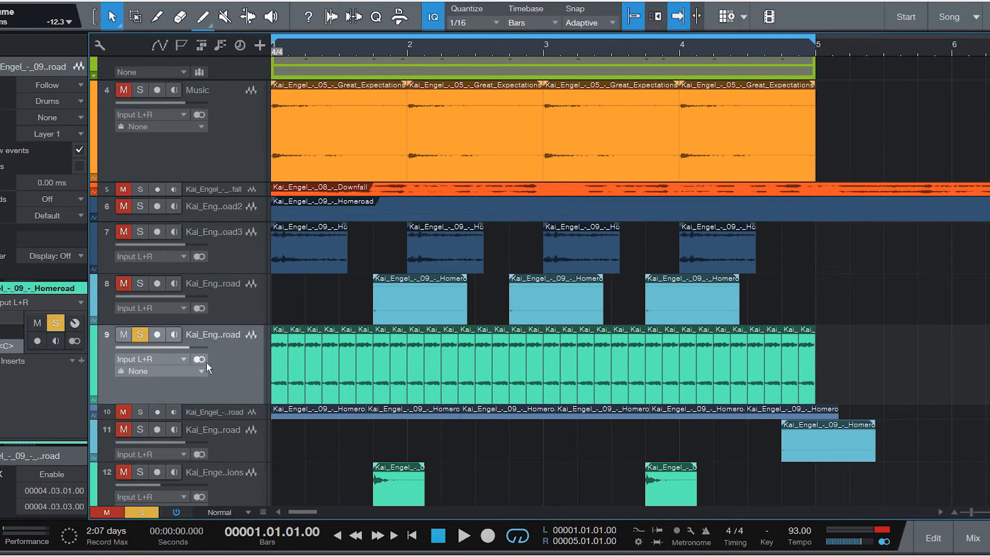
key(space)
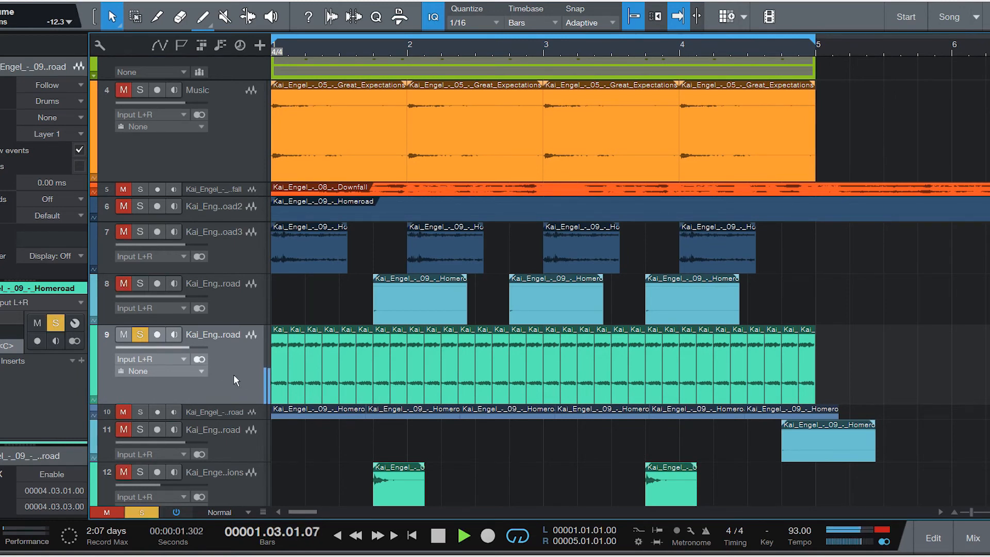
key(space)
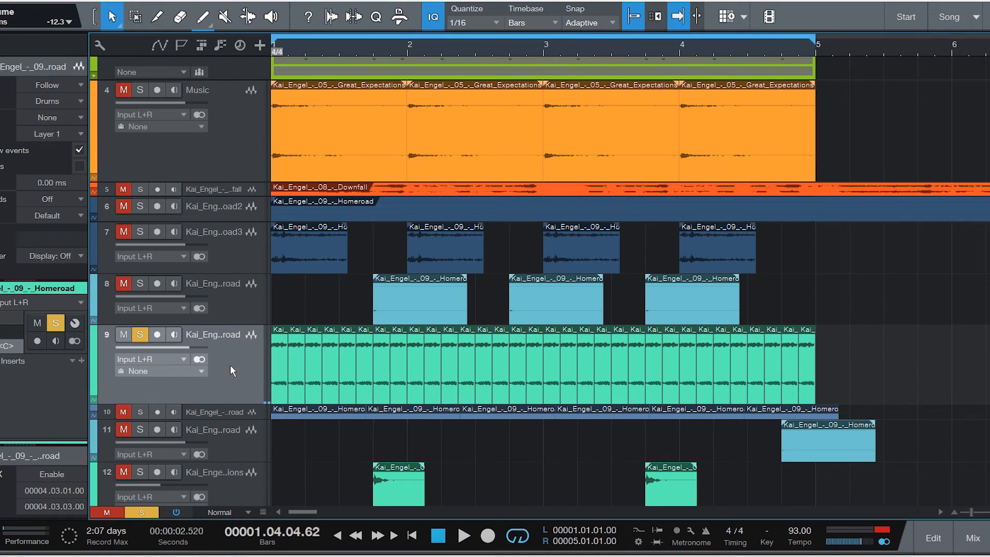
- Return to the song start, unsolo track 9 and reduce its height
key(comma)
click(139, 335)
drag(213, 404, 212, 368)
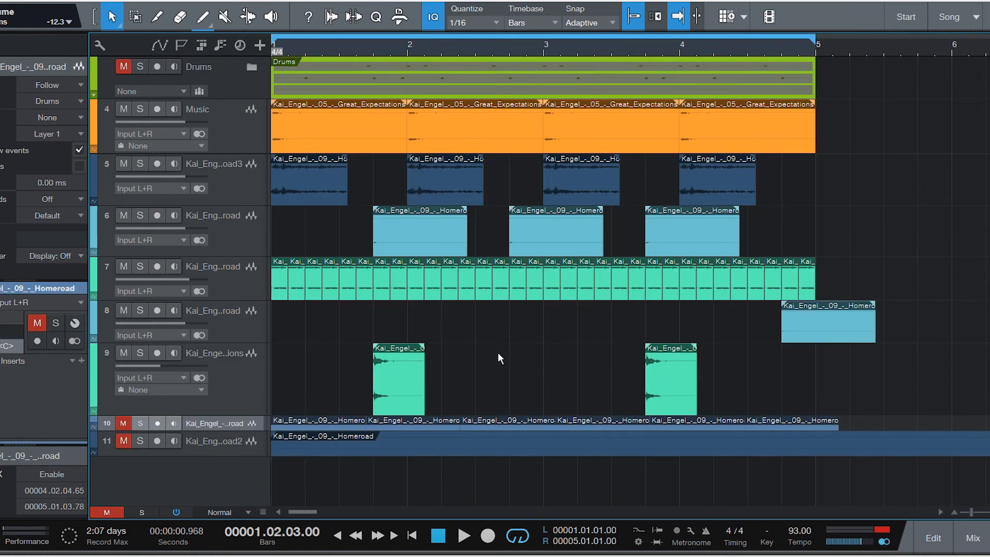
- Trim the Homeroad slice on track 8 to end at bar 5
key(comma)
drag(873, 316, 817, 320)
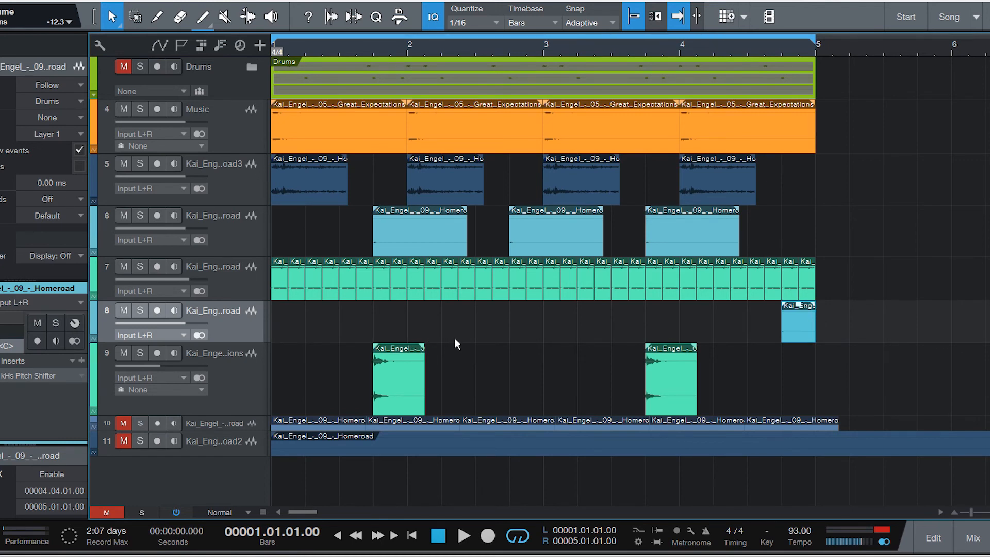
- Increase track 11's height, solo its full Homeroad sample to play it from the song start, and mute the track again
click(231, 441)
mouse_move(238, 431)
mouse_down()
mouse_move(239, 507)
mouse_move(238, 430)
mouse_up()
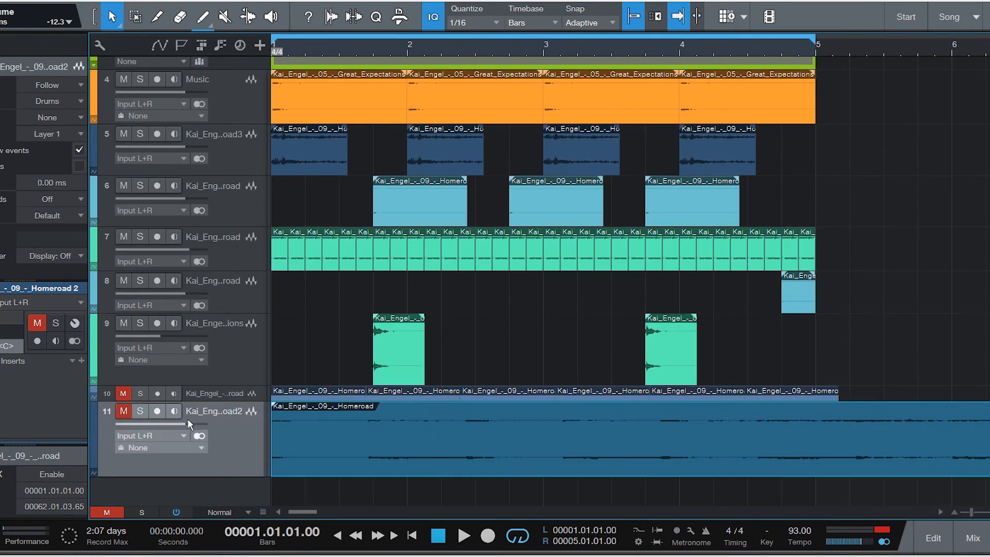
click(139, 411)
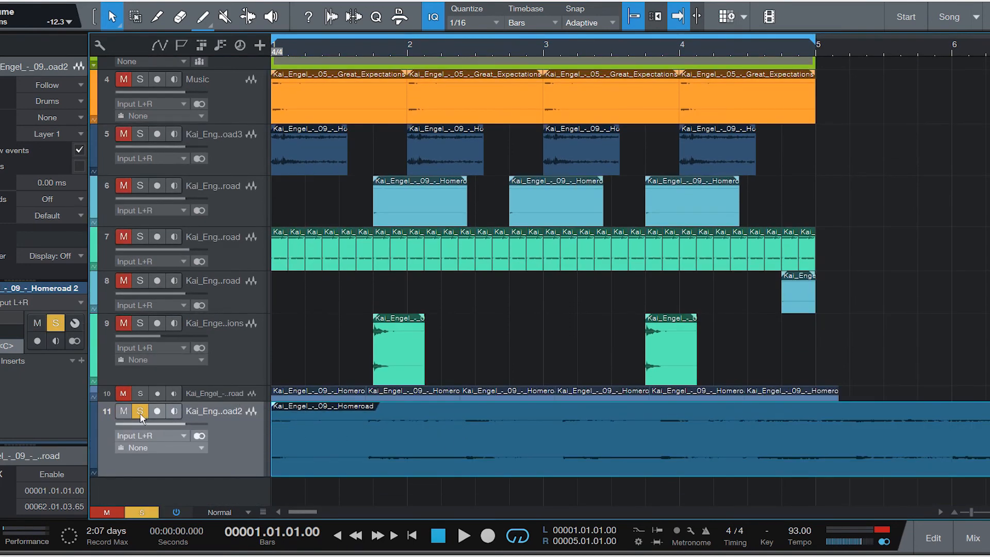
key(space)
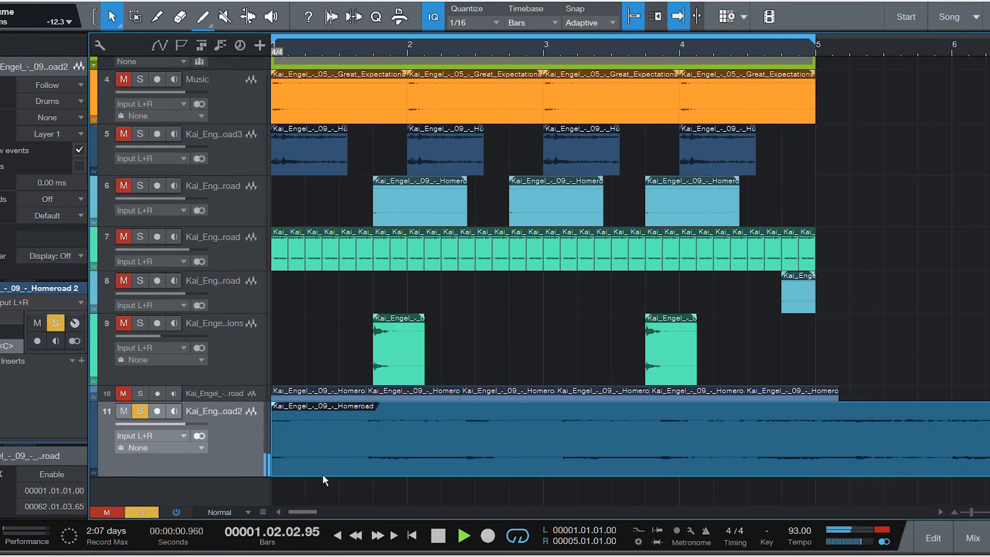
key(space)
click(126, 413)
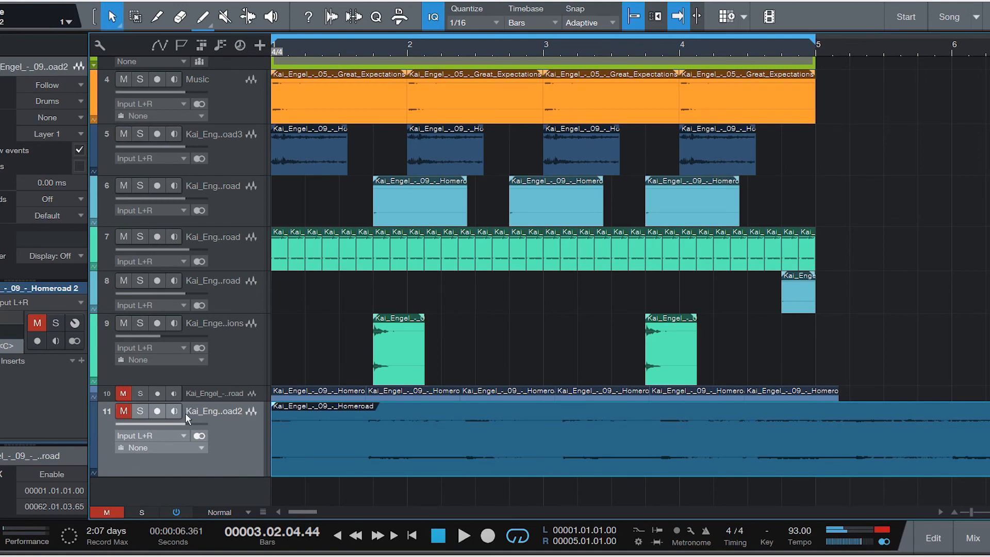
- Play back the full arrangement from the song start and unmute the Drums folder track during playback
key(comma)
scroll(206, 392, up, 1)
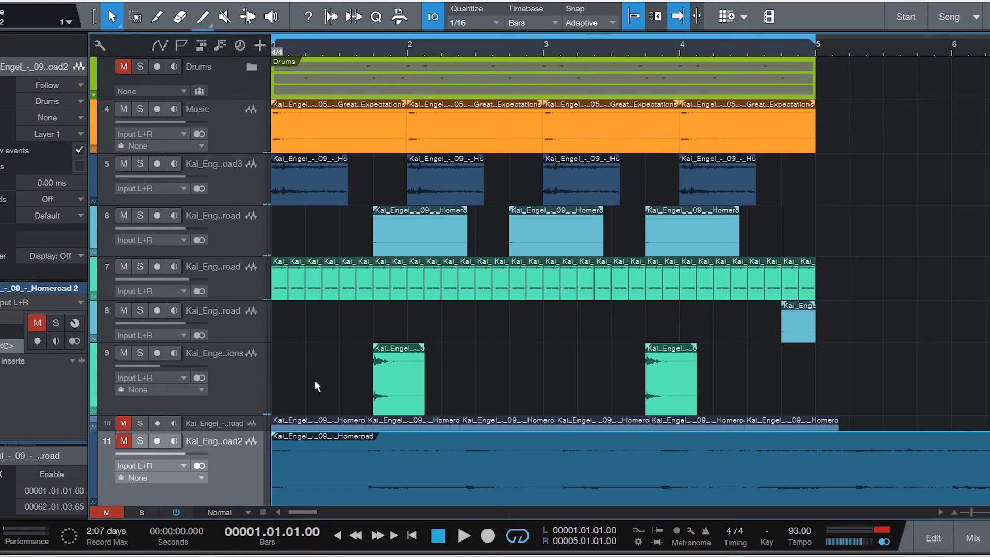
key(space)
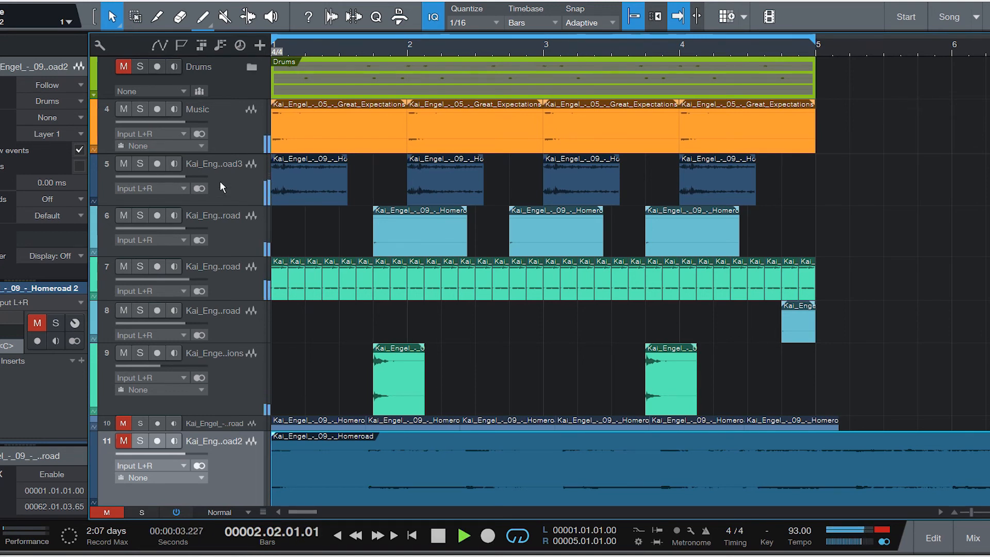
click(130, 72)
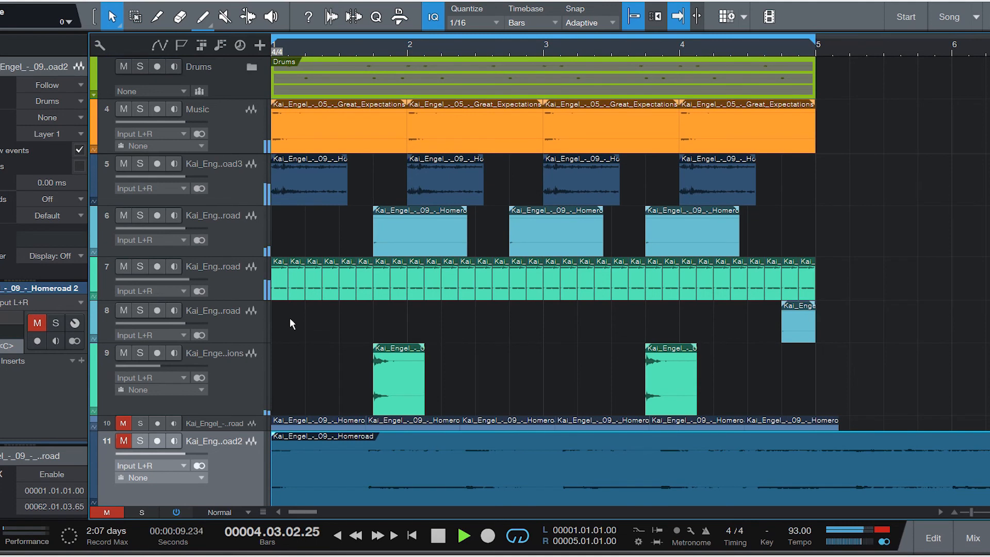
- Stop the full playback, solo track 5 and play its first Homeroad slice from the song start
key(space)
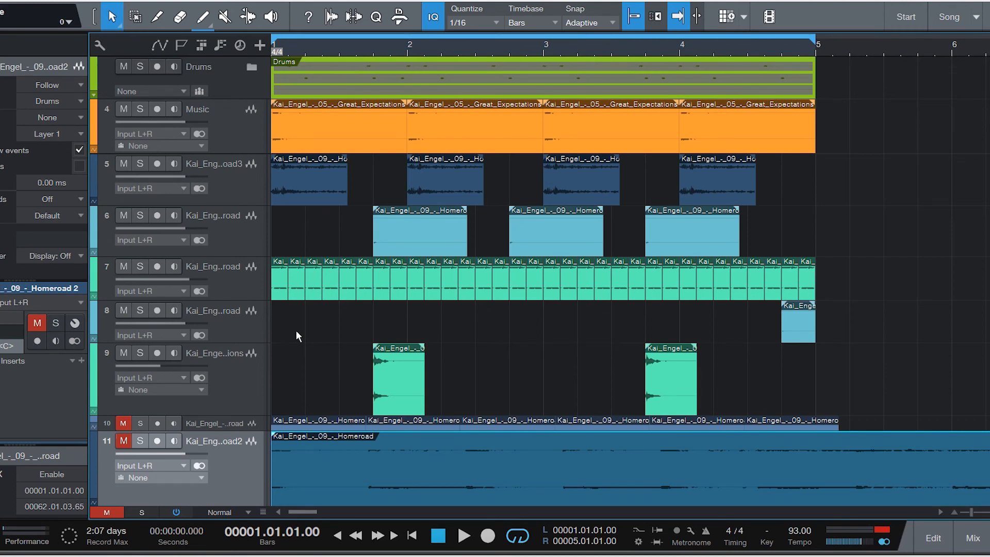
click(139, 164)
scroll(314, 45, up, 5)
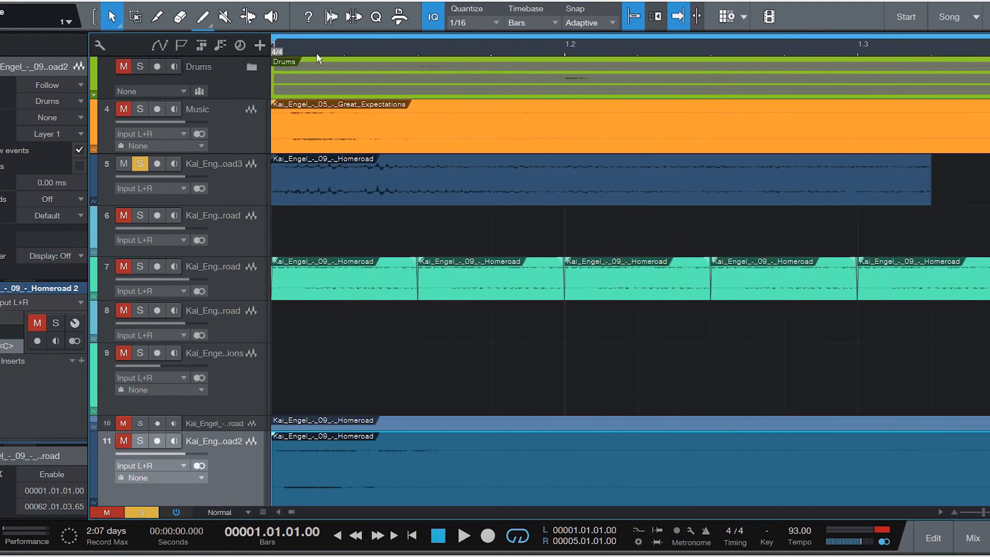
click(334, 163)
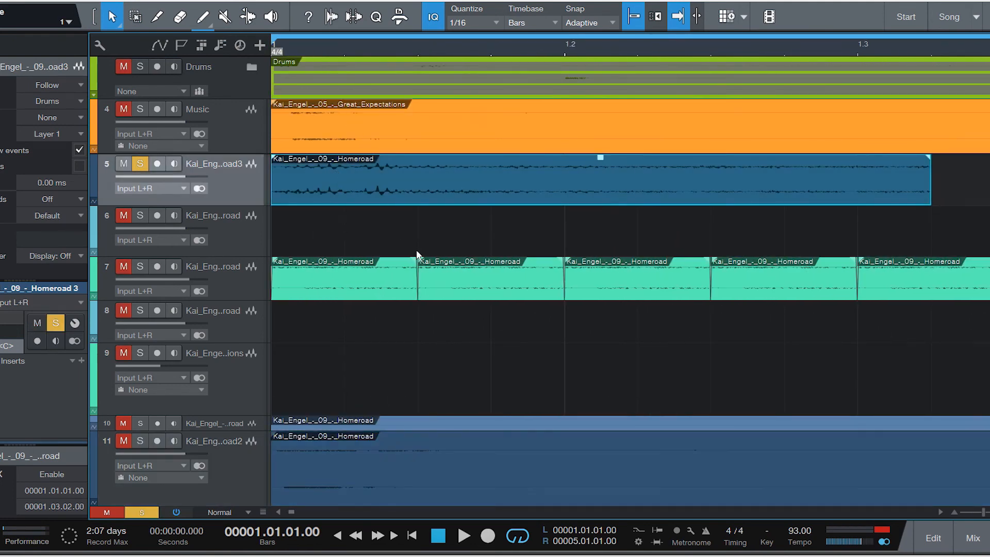
key(space)
key(space)
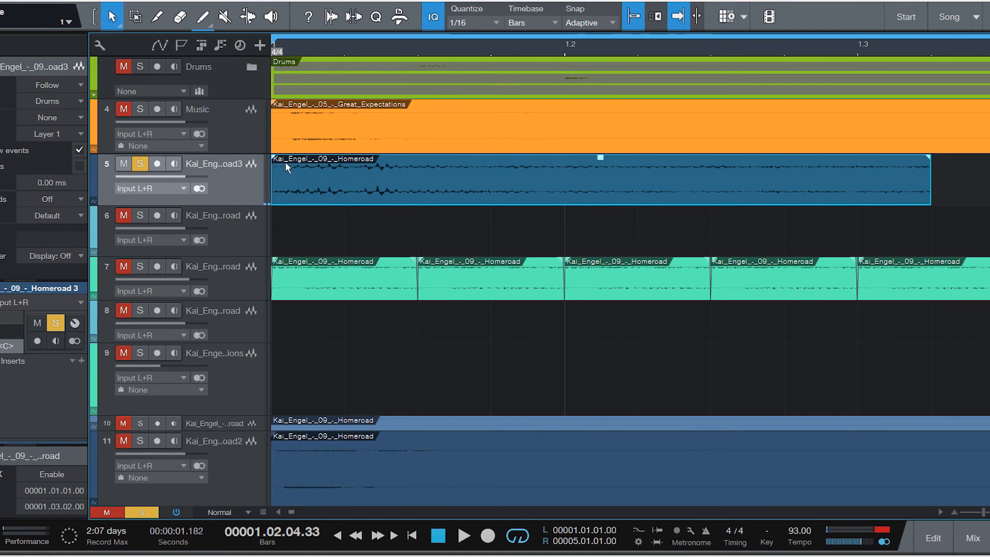
- Try trimming the start of track 5's first Homeroad slice to 1.1.2.53, audition it repeatedly from before the cut, and restore the start
drag(269, 175, 385, 183)
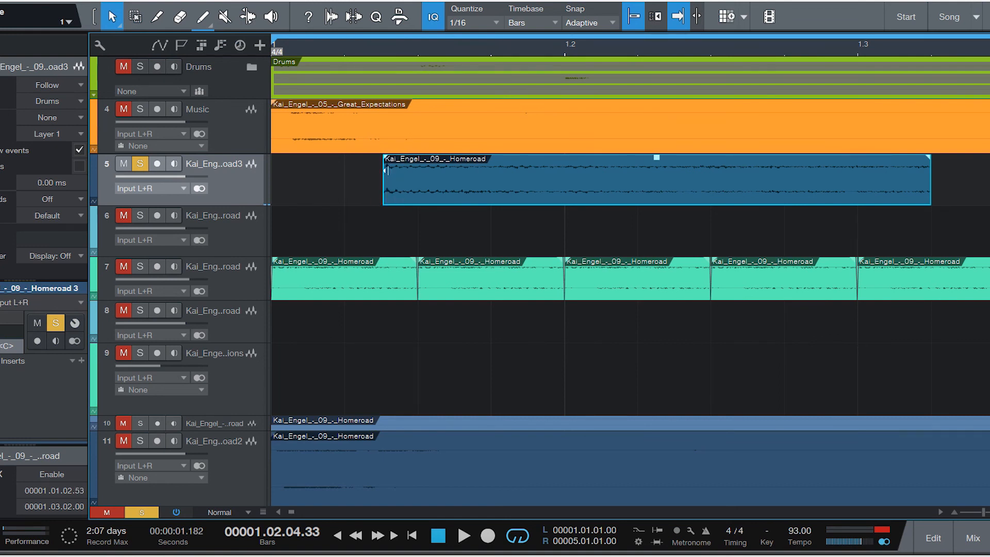
click(353, 49)
key(space)
click(375, 47)
click(375, 46)
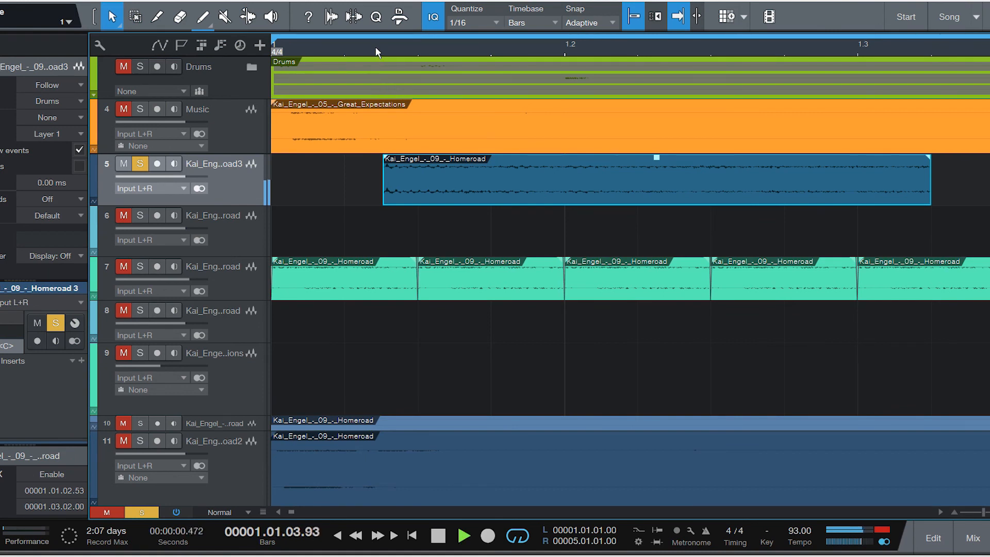
click(376, 48)
click(376, 47)
click(376, 48)
key(space)
drag(382, 175, 254, 174)
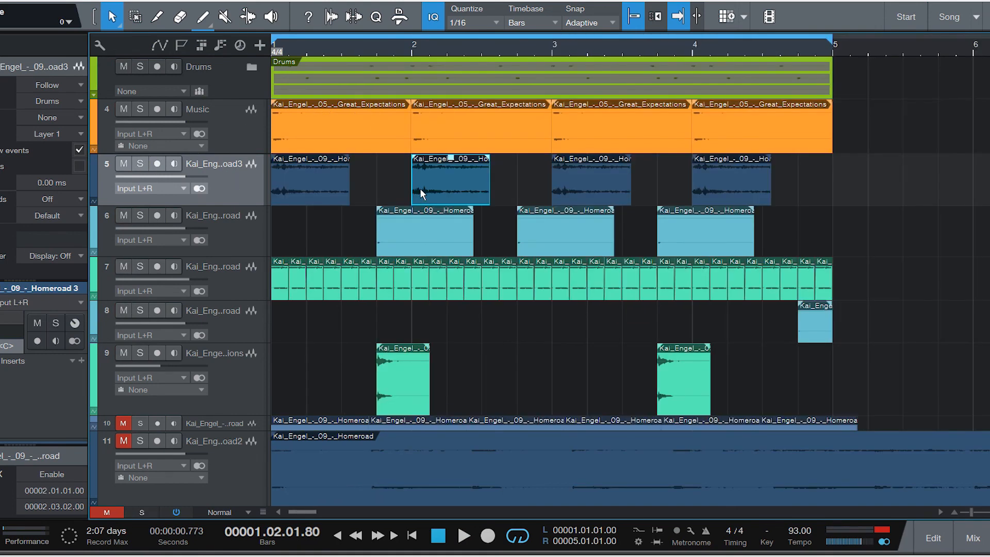
- Try trimming the start of track 5's second Homeroad slice to 2.1.2, and extend it back to bar 2
drag(424, 40, 428, 54)
scroll(428, 54, down, 3)
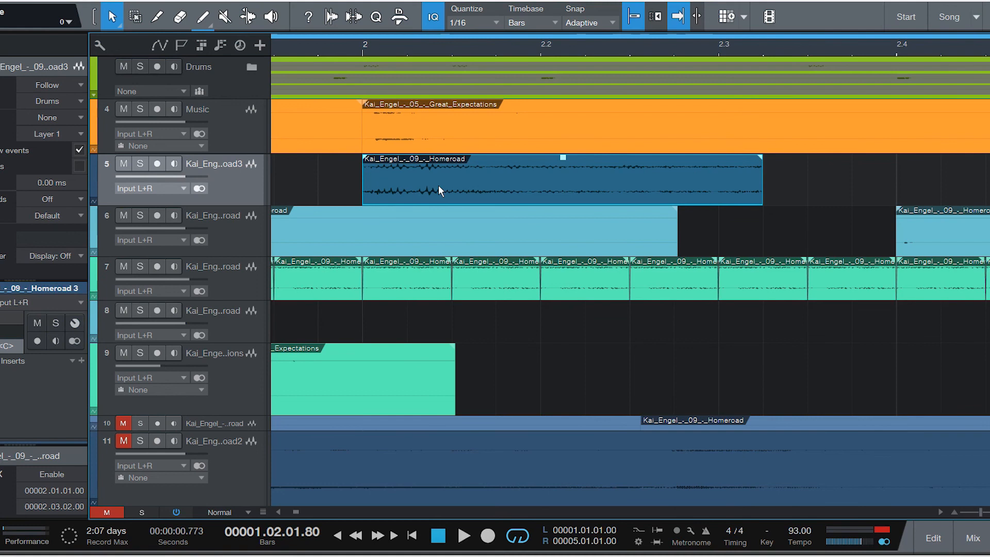
drag(363, 177, 417, 182)
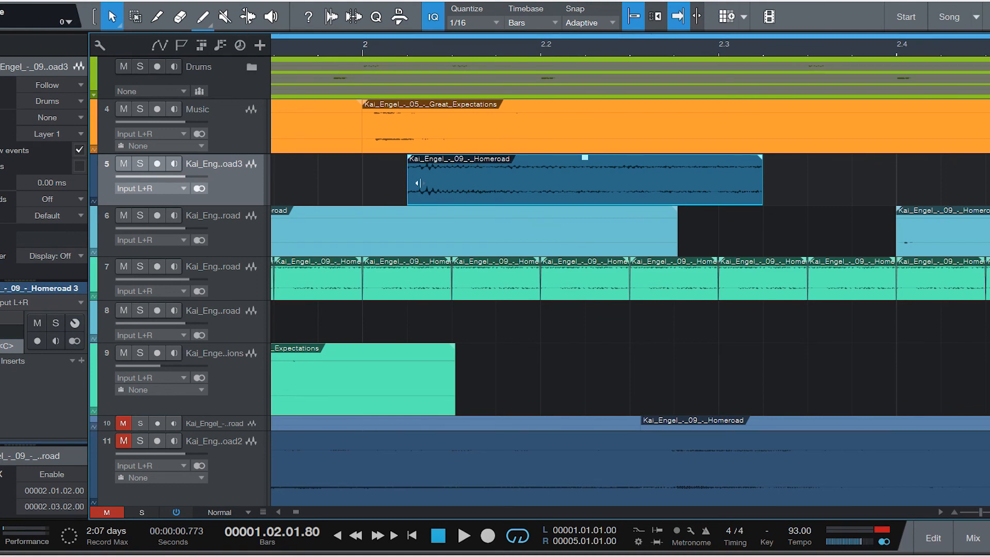
drag(403, 178, 361, 181)
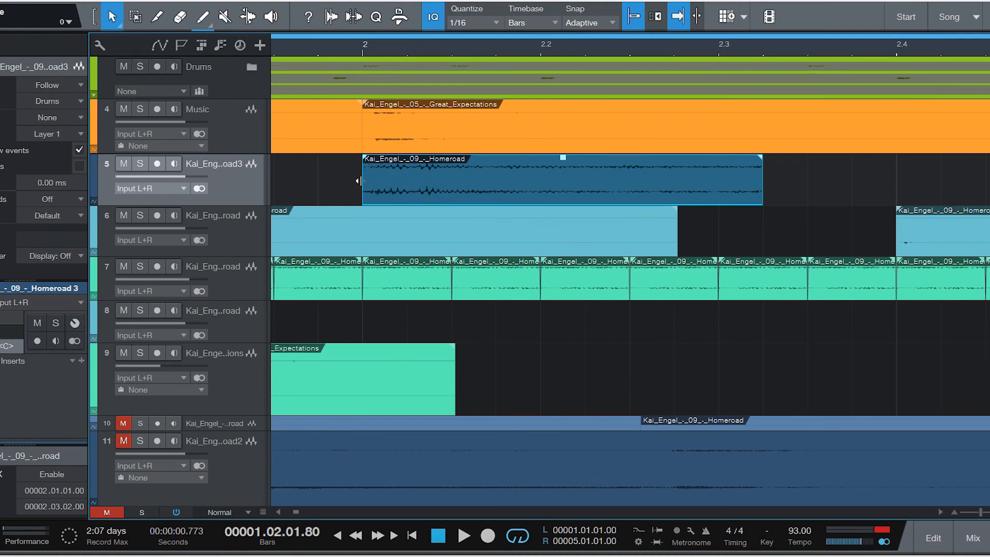
scroll(373, 48, down, 5)
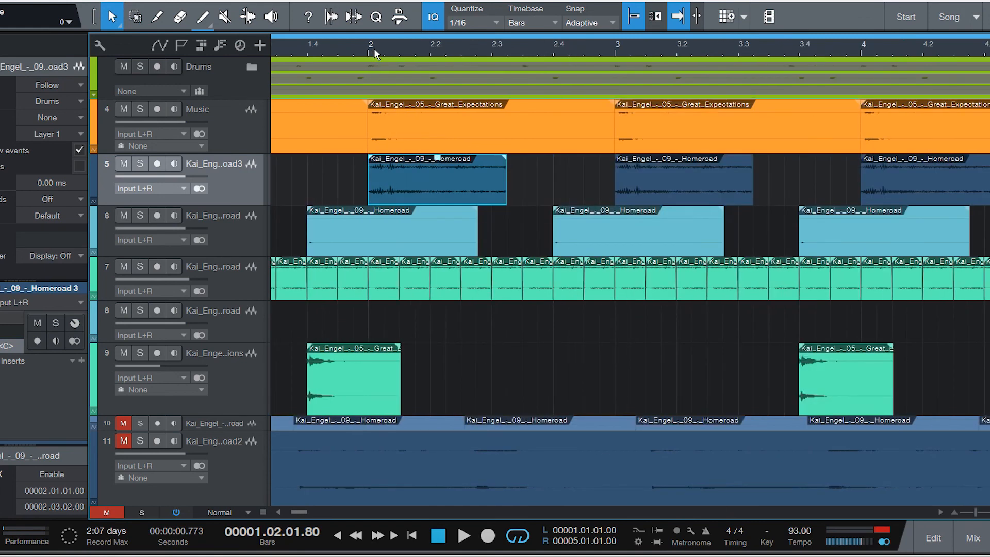
- Return to the song start and select the first Homeroad slices on tracks 5 and 6 in turn
key(Home)
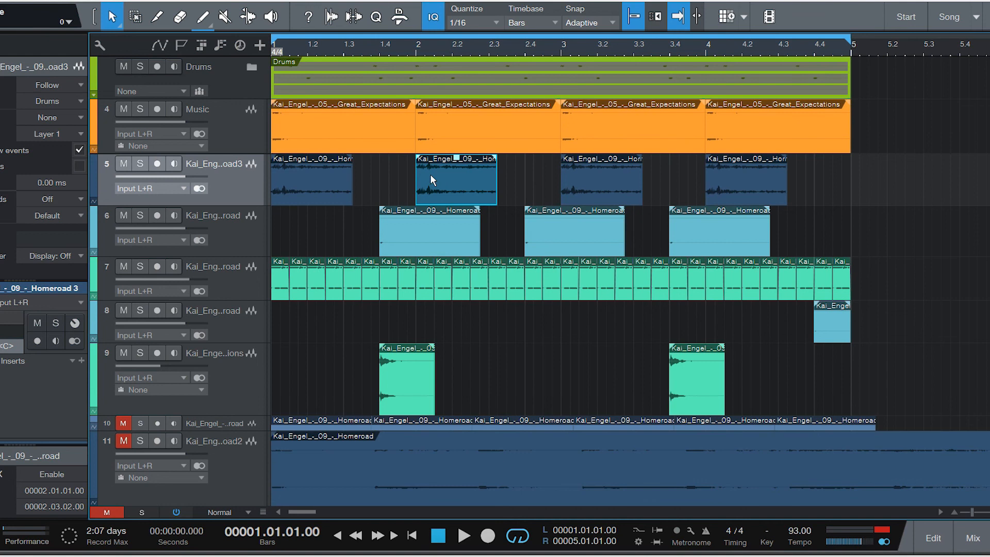
click(405, 175)
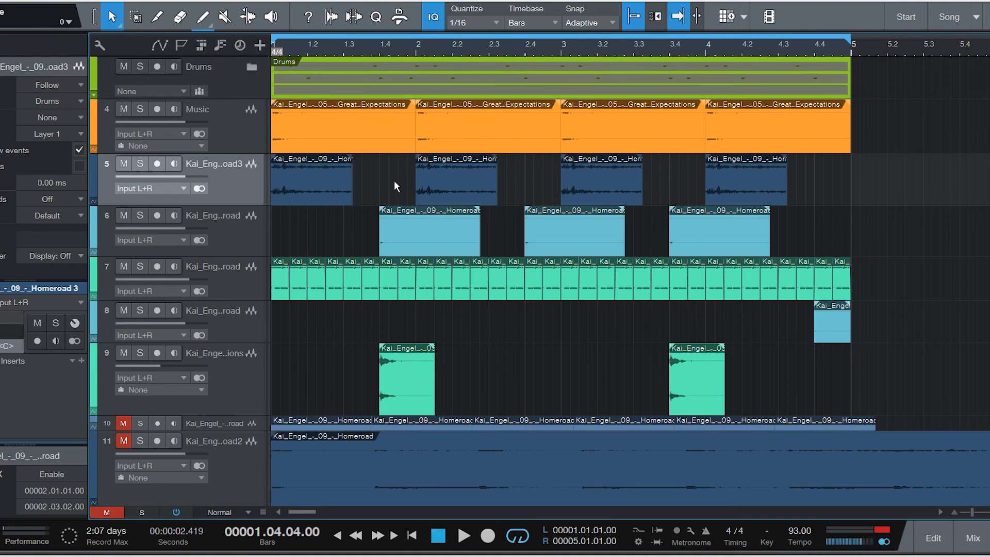
click(296, 188)
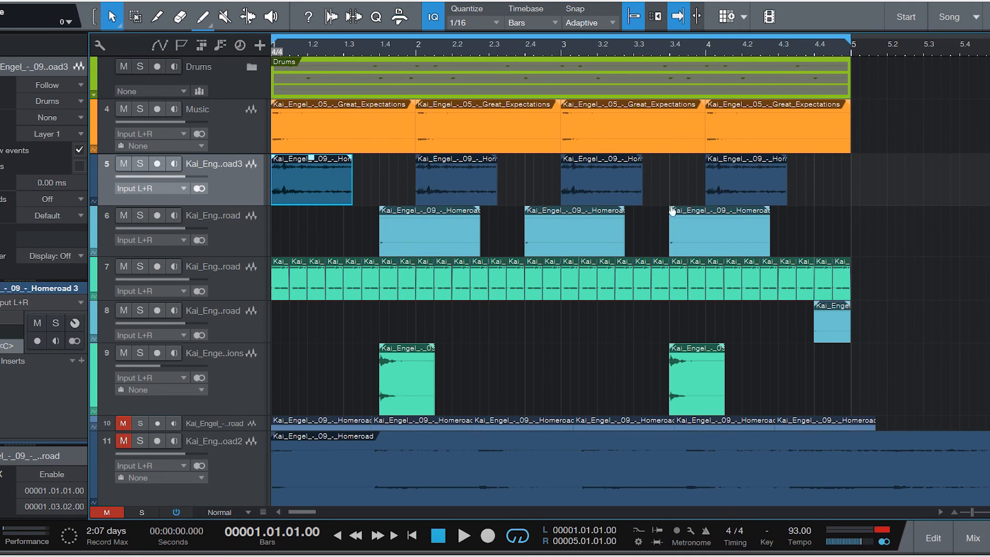
click(407, 233)
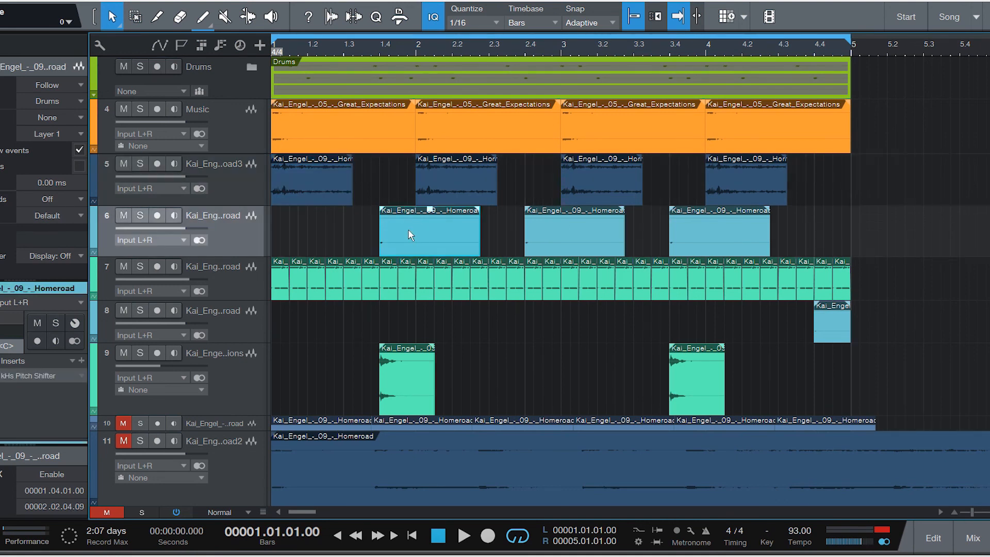
click(335, 237)
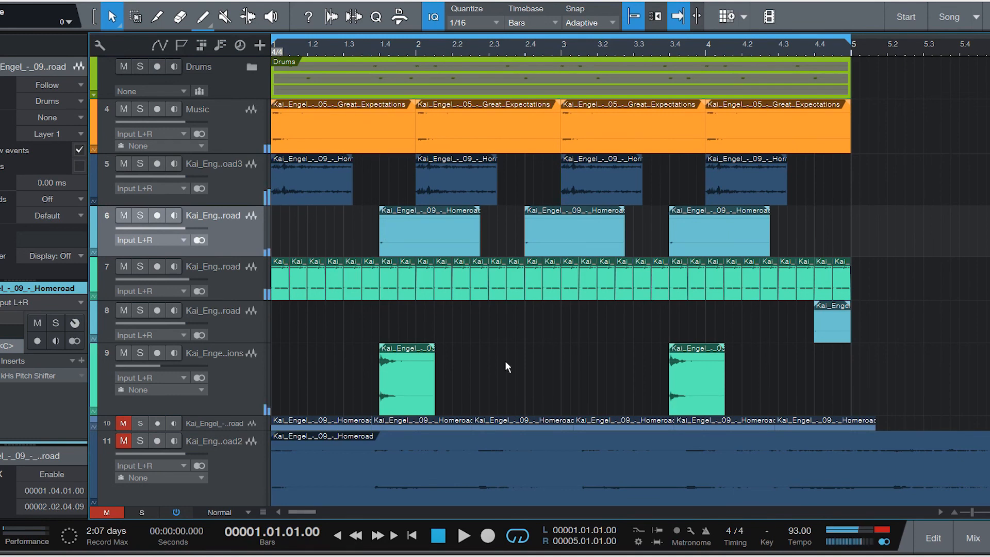
- Play the full four-bar arrangement, stop playback and return to the song start
key(space)
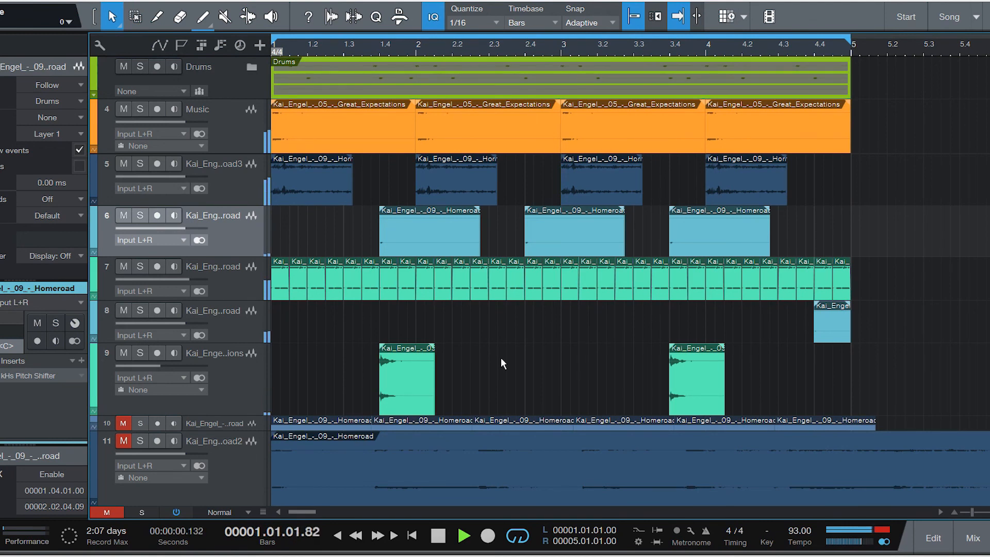
key(space)
key(comma)
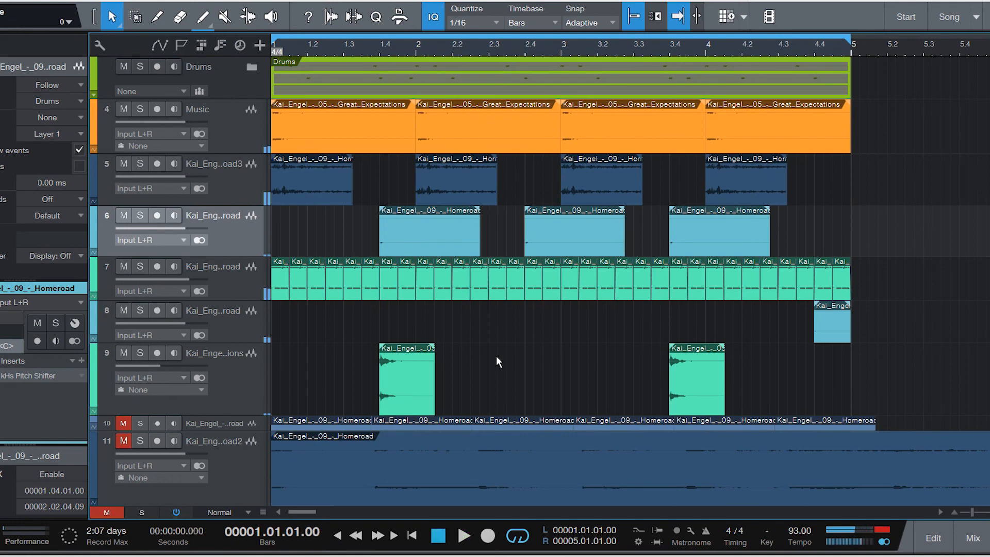
click(529, 326)
key(comma)
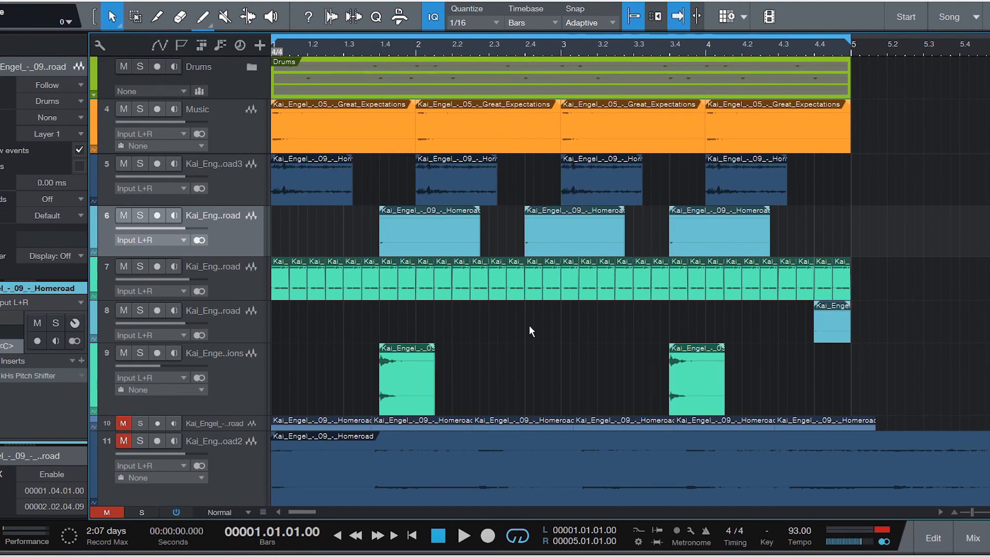